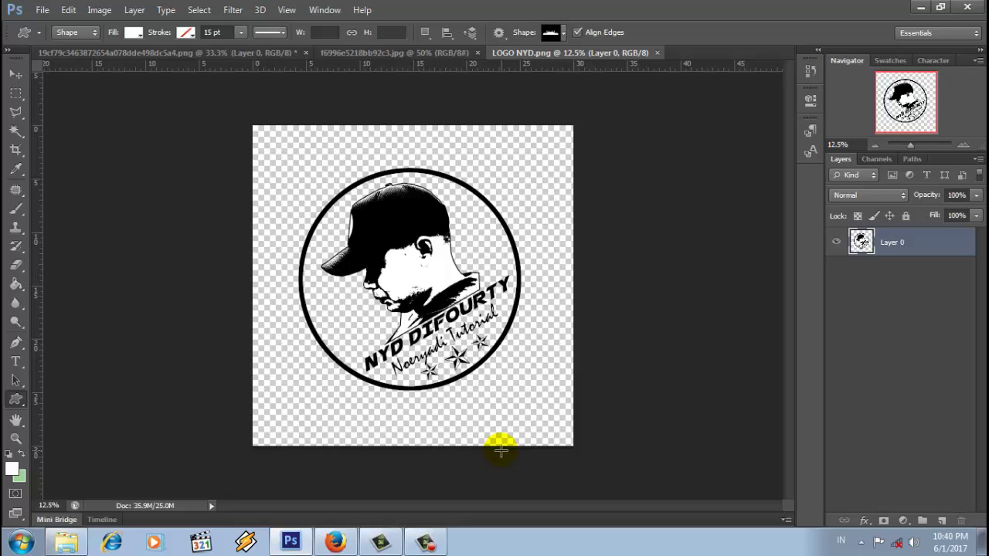
Review the open Islamic pattern and ketupat images, and open the folder holding the all-silhouettes-2210 archive.
click(202, 55)
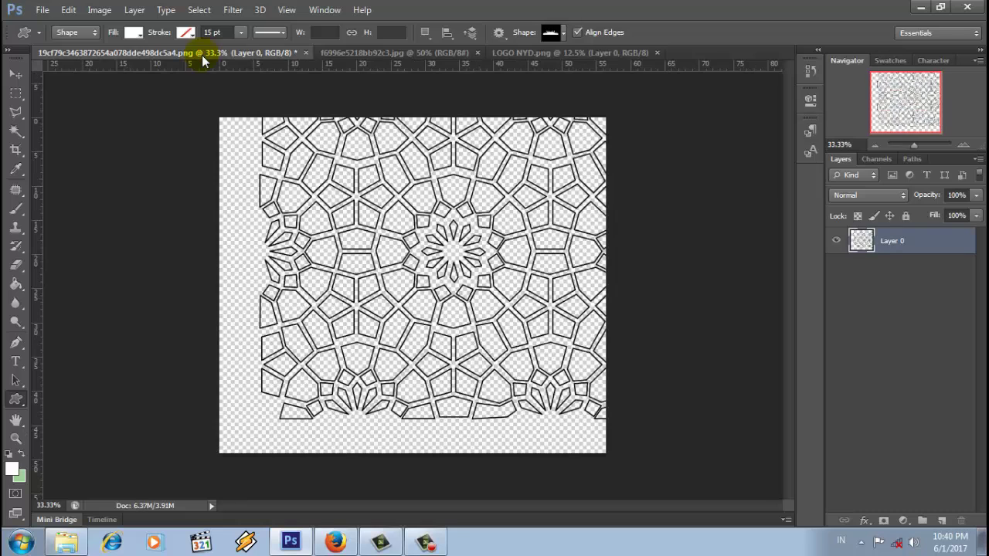
click(363, 53)
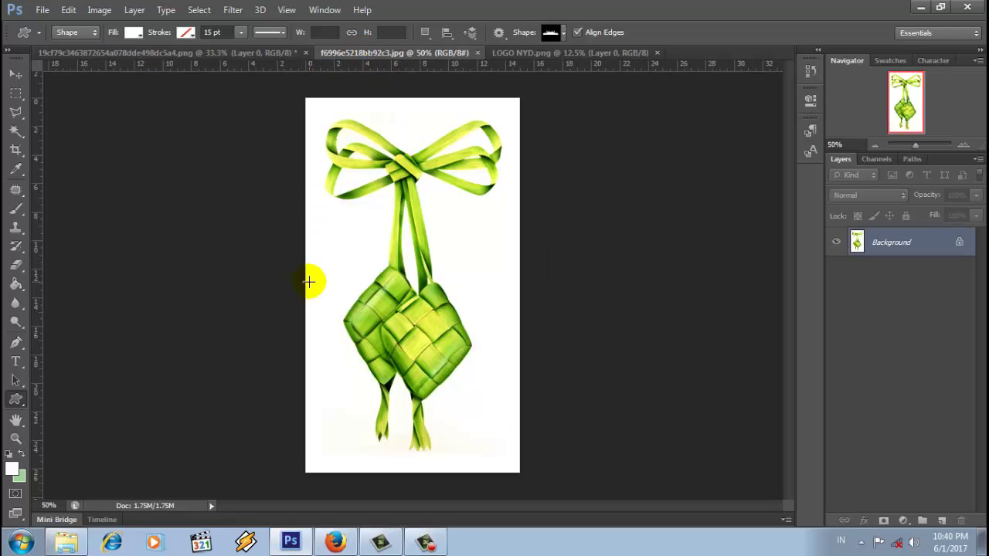
click(62, 539)
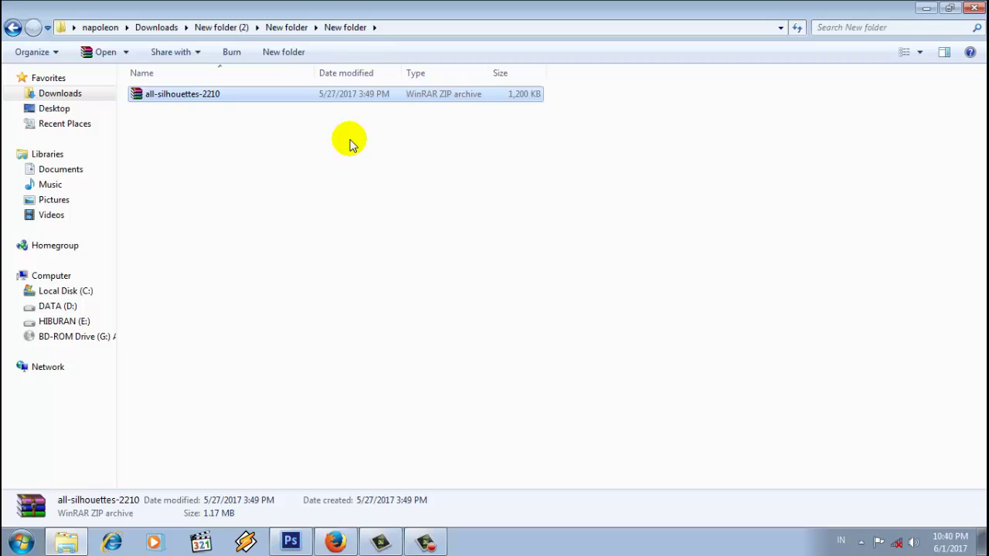
Switch to Firefox and examine the Google image results for "PATTERN ISLAMIC" and "KETUPAT LEBARAN PNG".
click(335, 541)
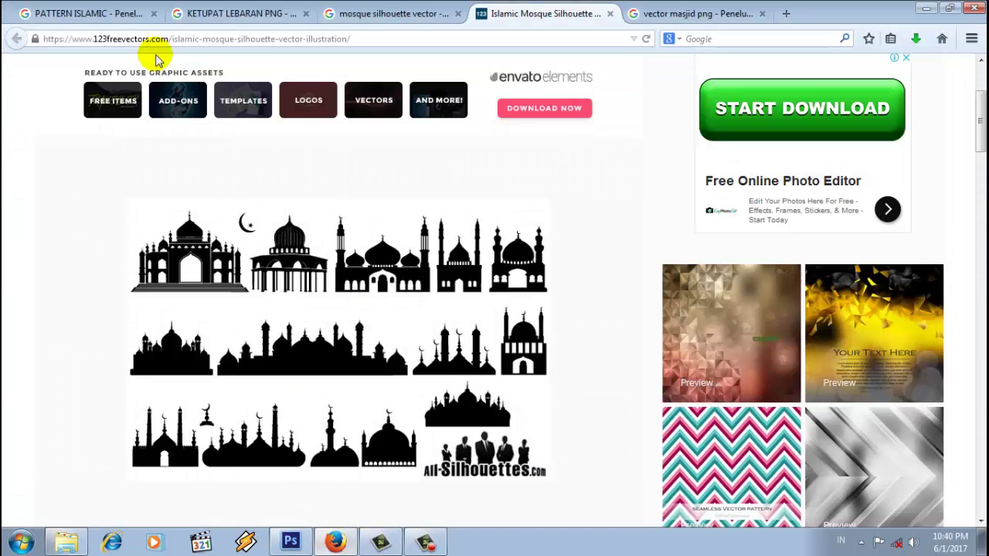
click(99, 9)
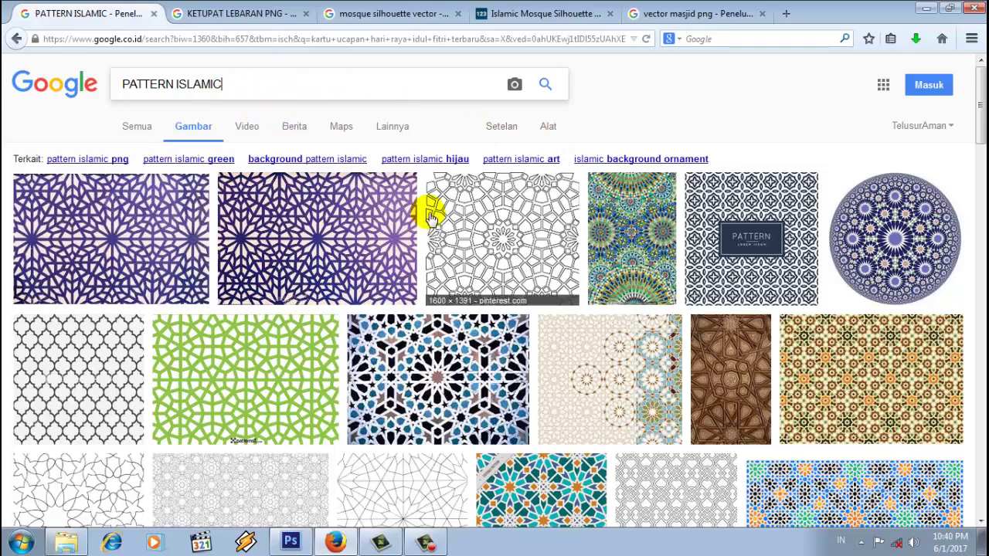
scroll(417, 275, down, 4)
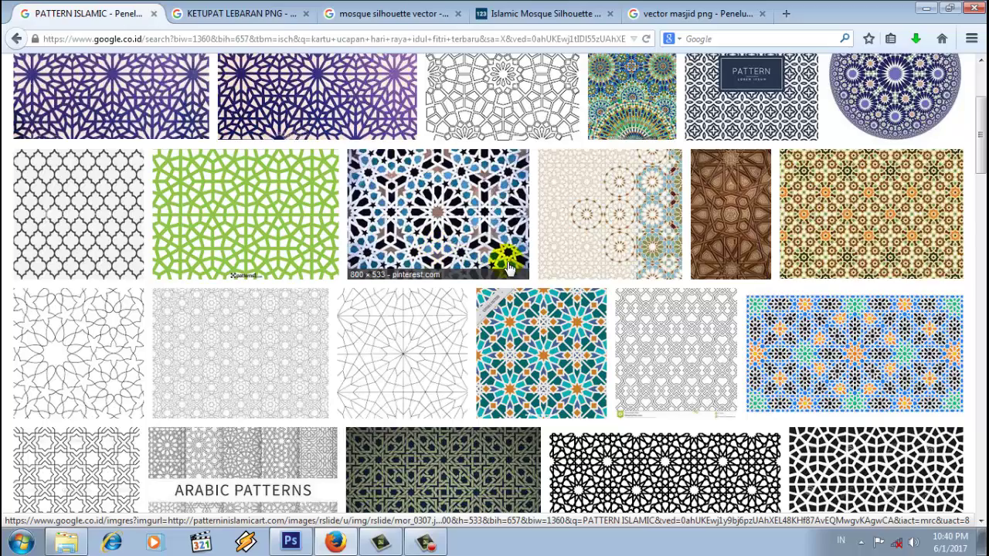
scroll(505, 258, up, 4)
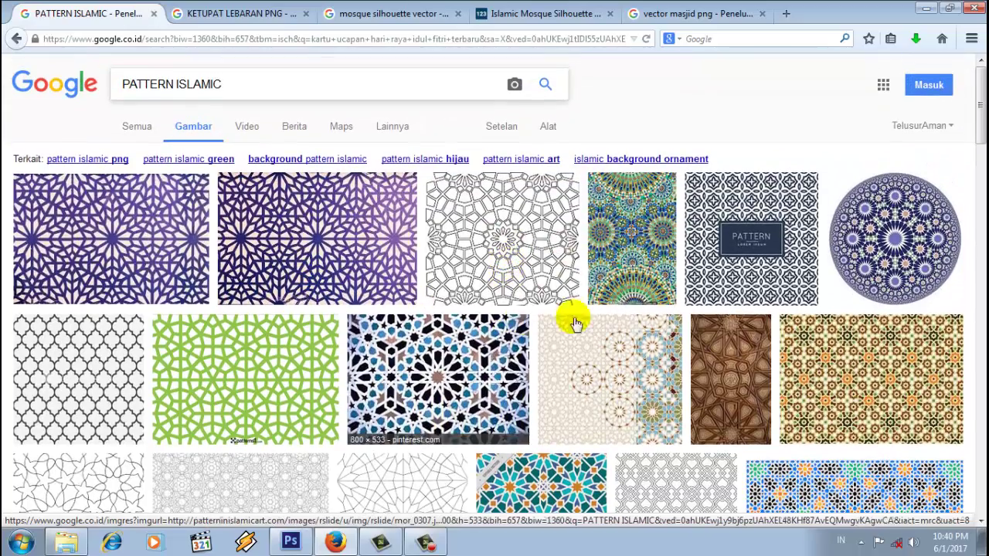
click(246, 14)
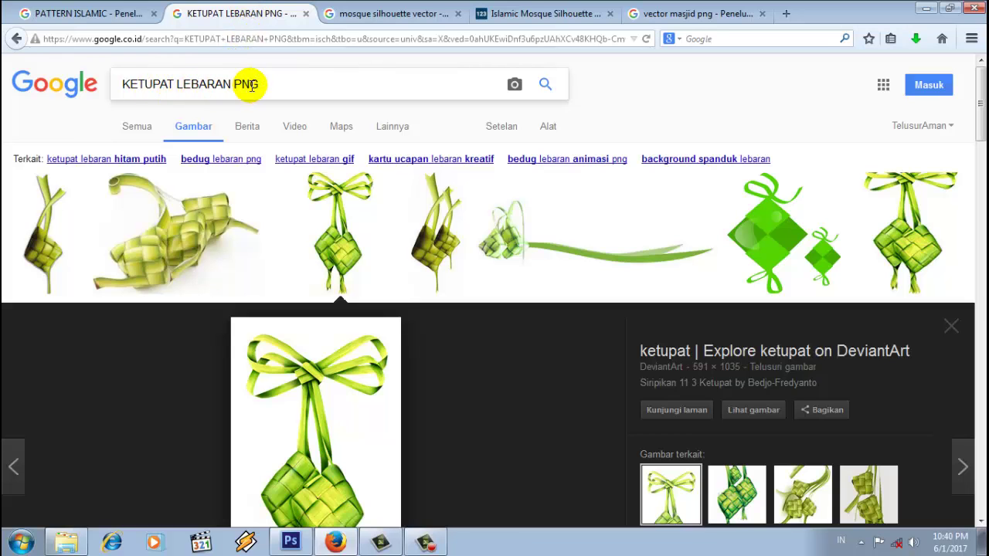
scroll(440, 207, down, 5)
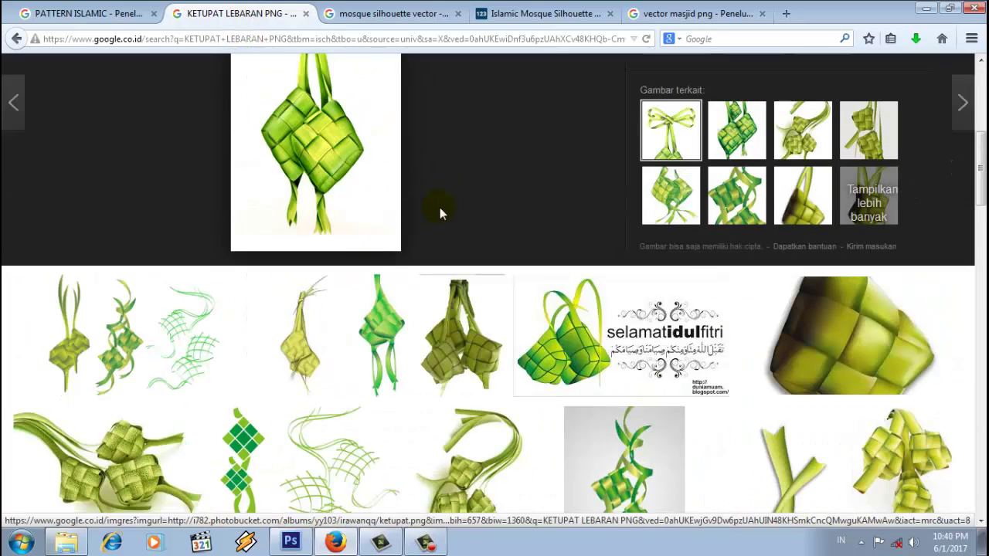
scroll(442, 213, up, 5)
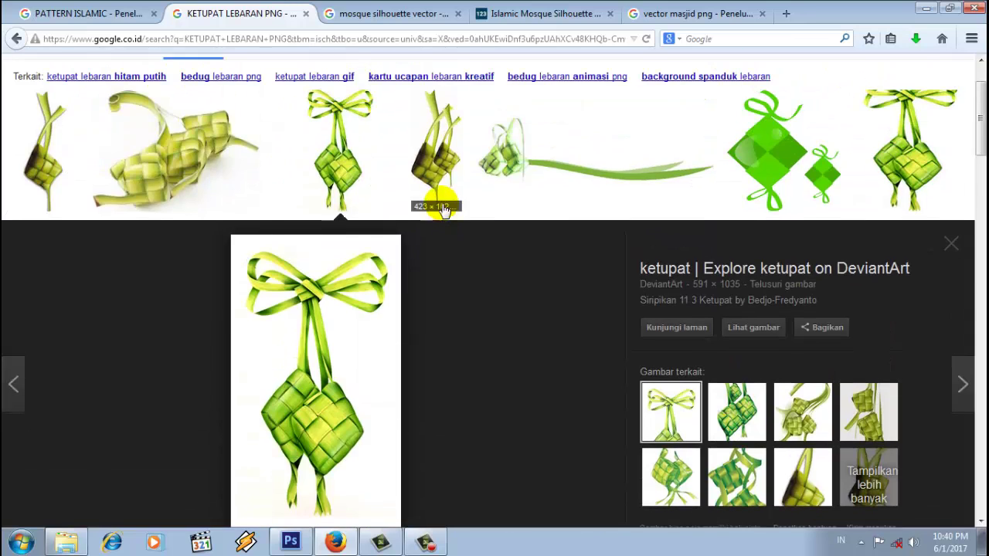
Examine the "mosque silhouette vector" image results and the Islamic Mosque Silhouette download page on 123freevectors.com.
click(410, 19)
scroll(402, 143, up, 3)
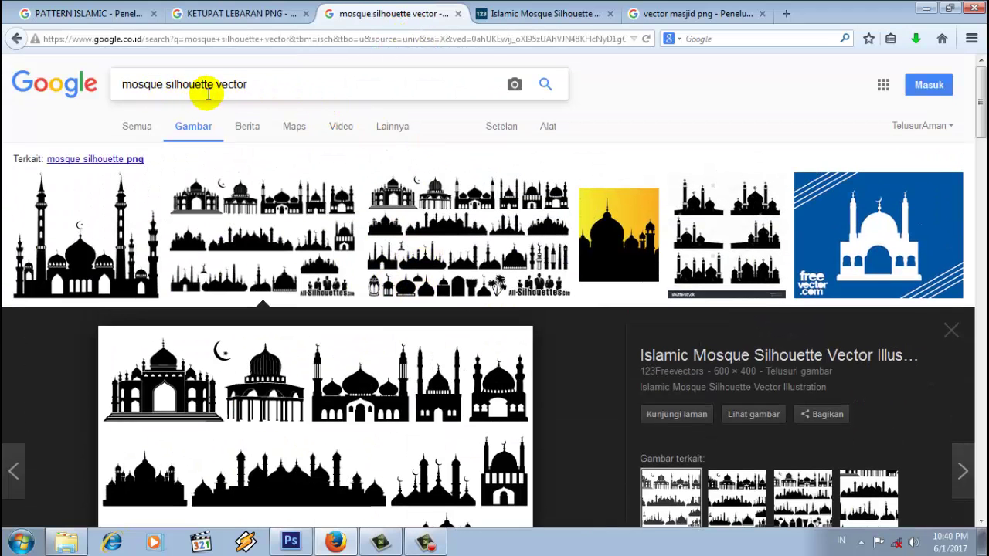
scroll(421, 162, down, 3)
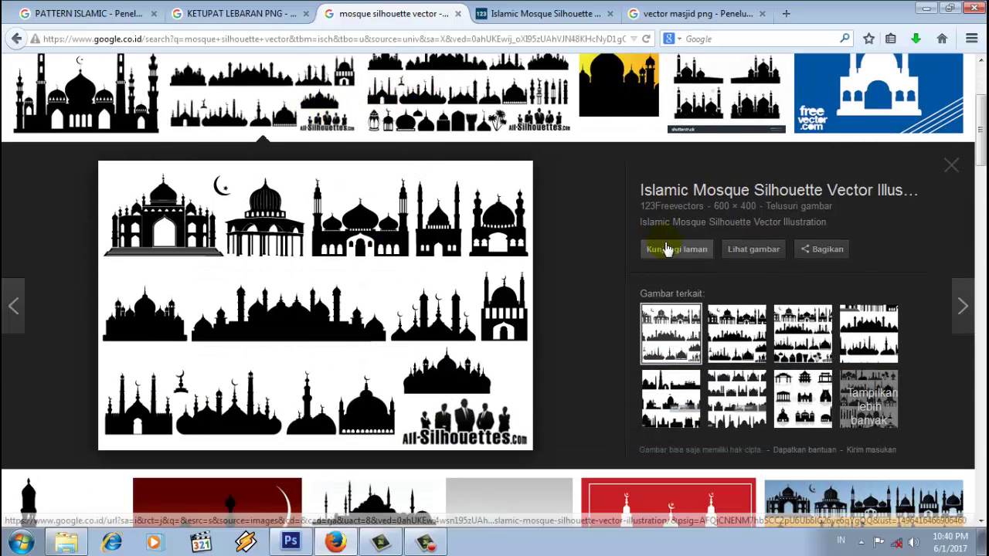
click(531, 14)
scroll(445, 158, down, 4)
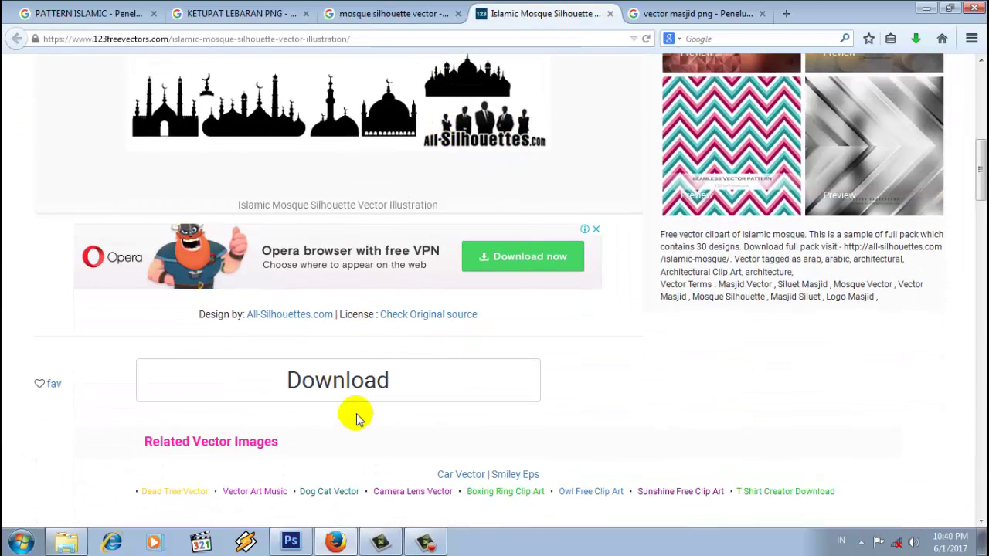
scroll(509, 271, up, 5)
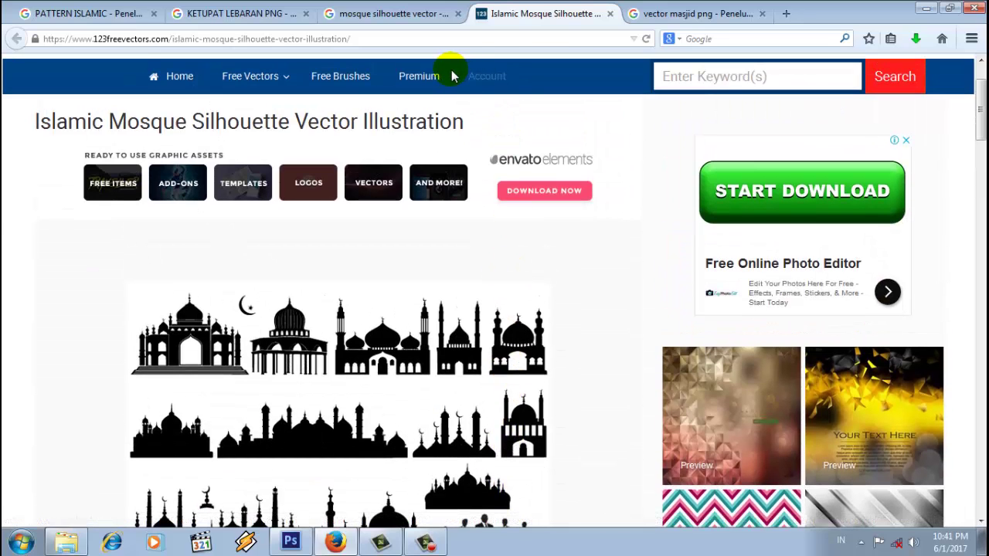
scroll(369, 305, down, 4)
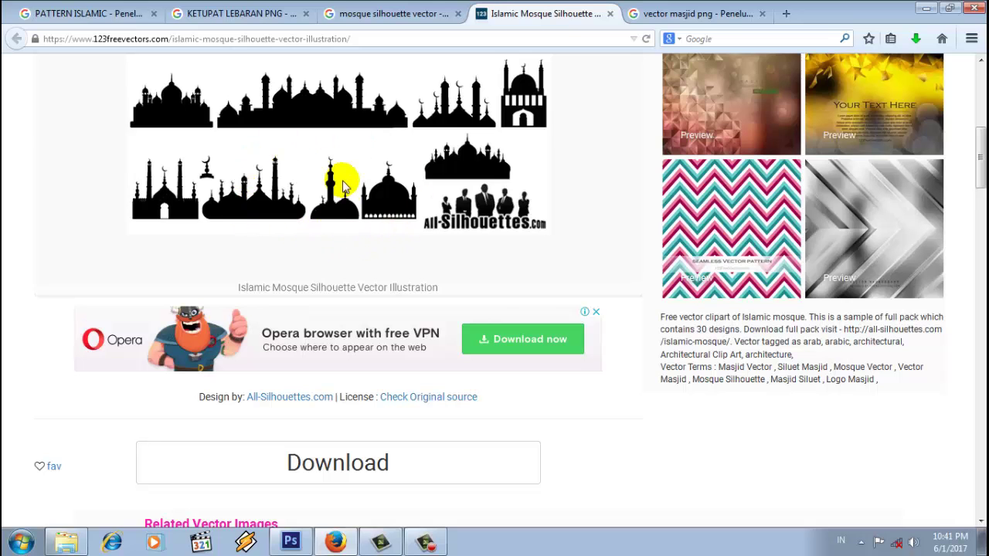
scroll(346, 187, up, 4)
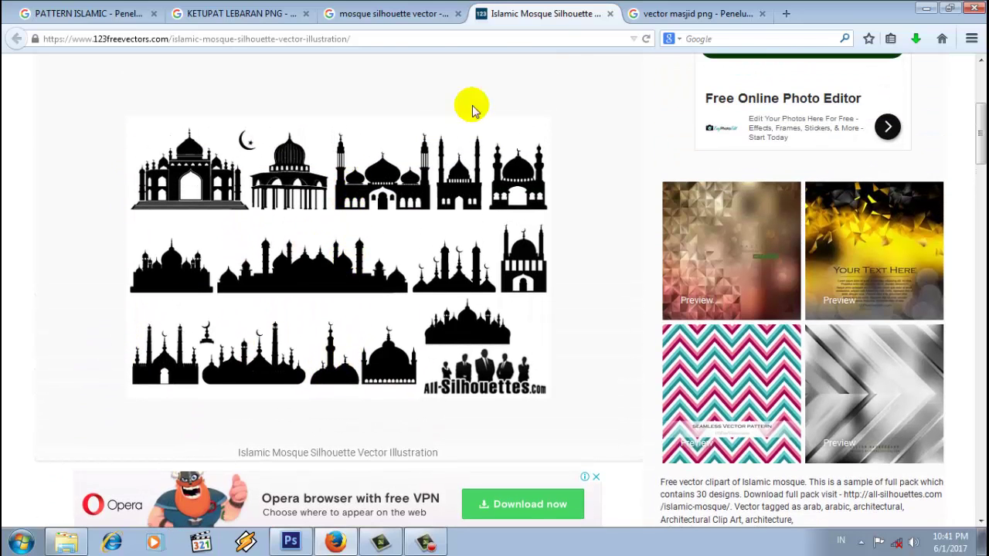
Browse the Google image results for "vector masjid png" for mosque silhouettes.
click(658, 13)
click(588, 60)
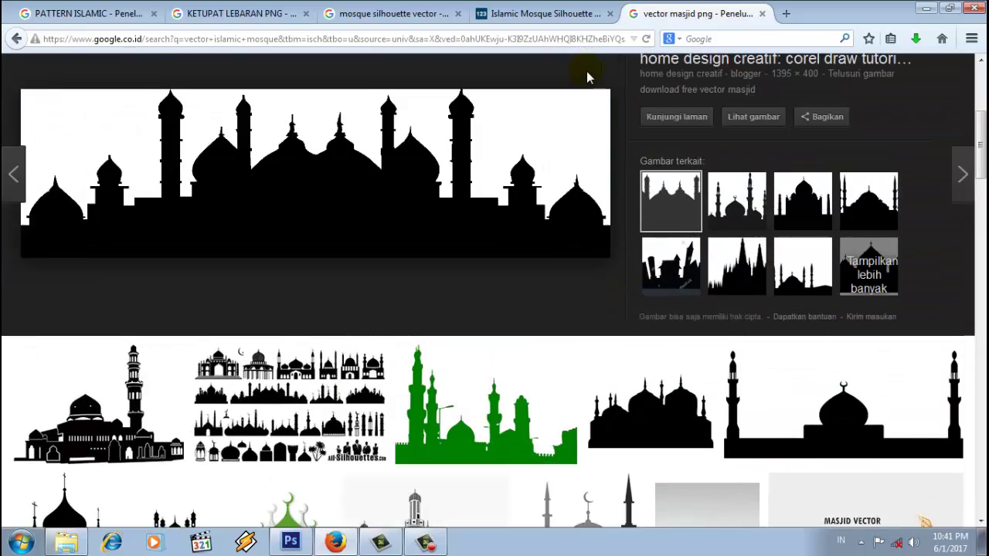
scroll(556, 134, up, 5)
click(288, 93)
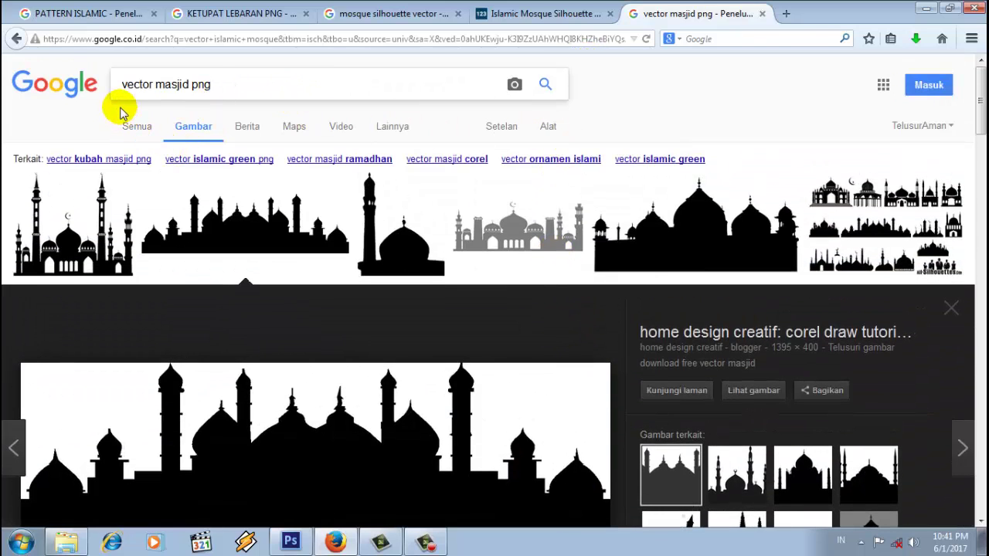
scroll(298, 135, down, 5)
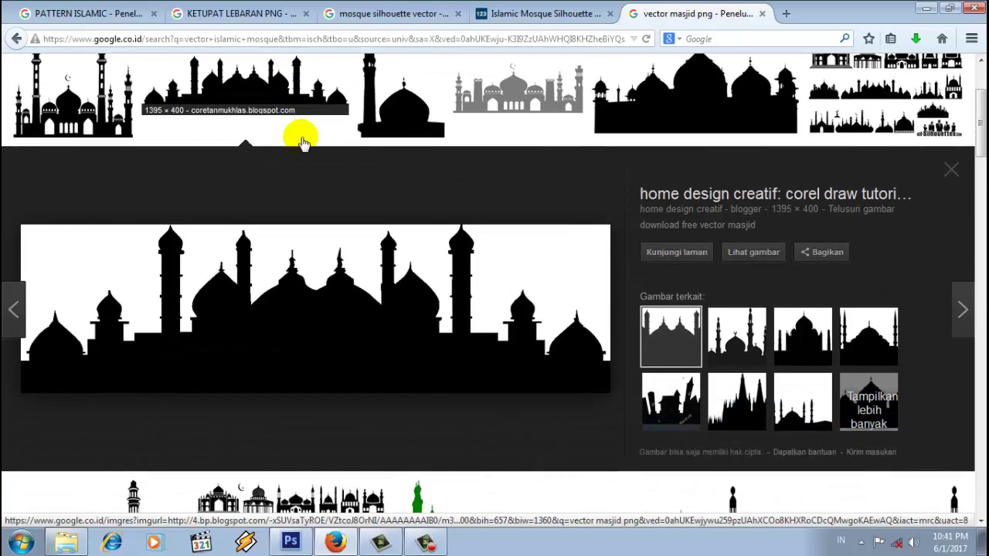
scroll(367, 129, up, 5)
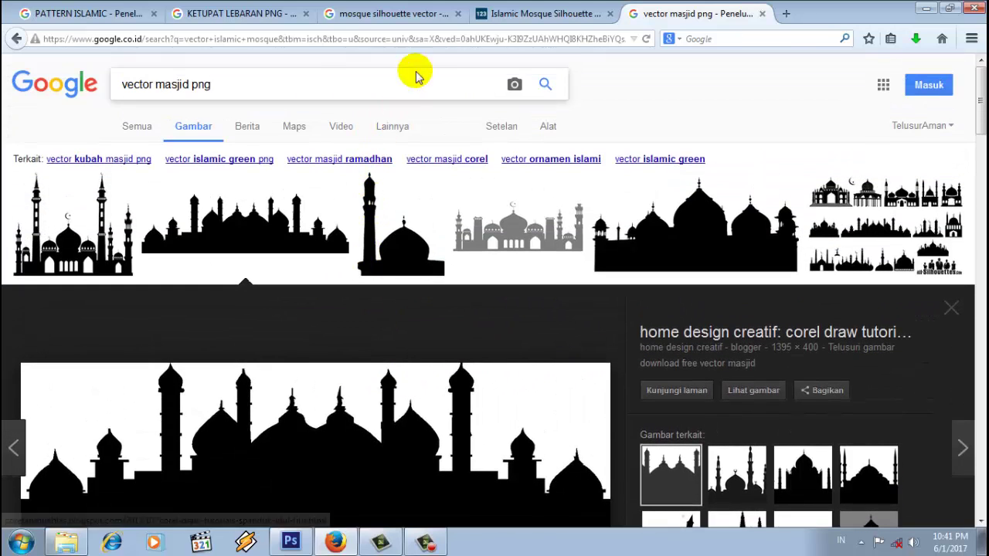
scroll(262, 236, down, 8)
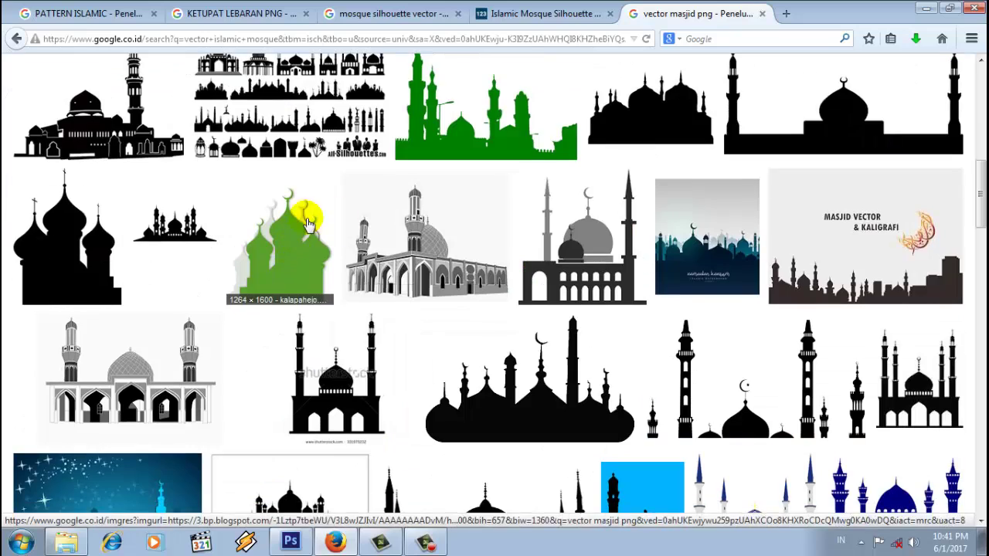
scroll(487, 305, down, 5)
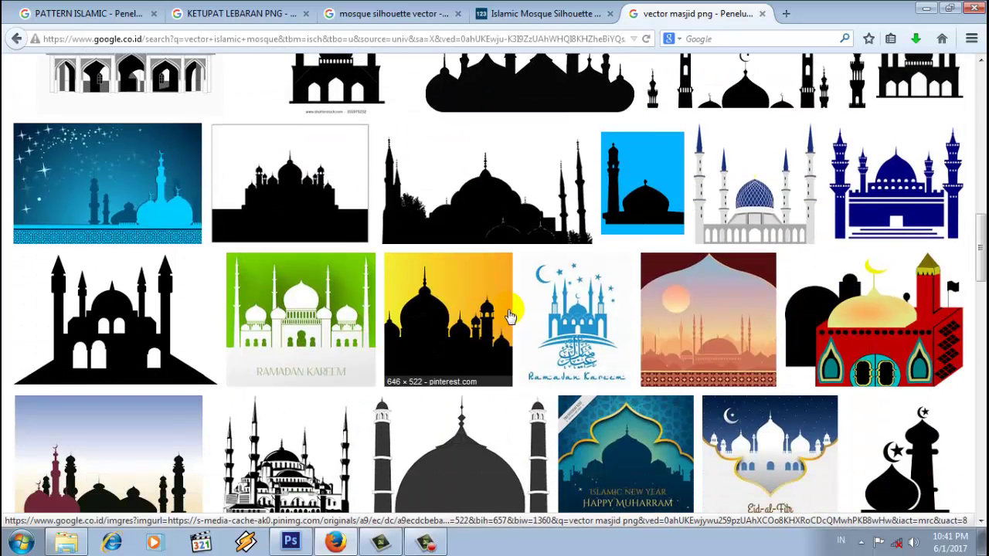
scroll(492, 343, down, 6)
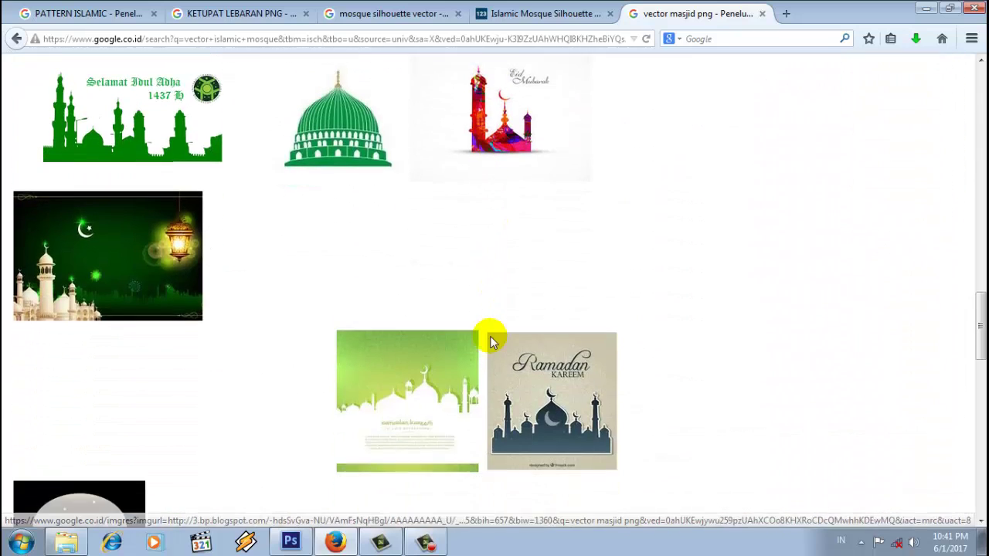
scroll(490, 342, up, 3)
scroll(490, 197, up, 5)
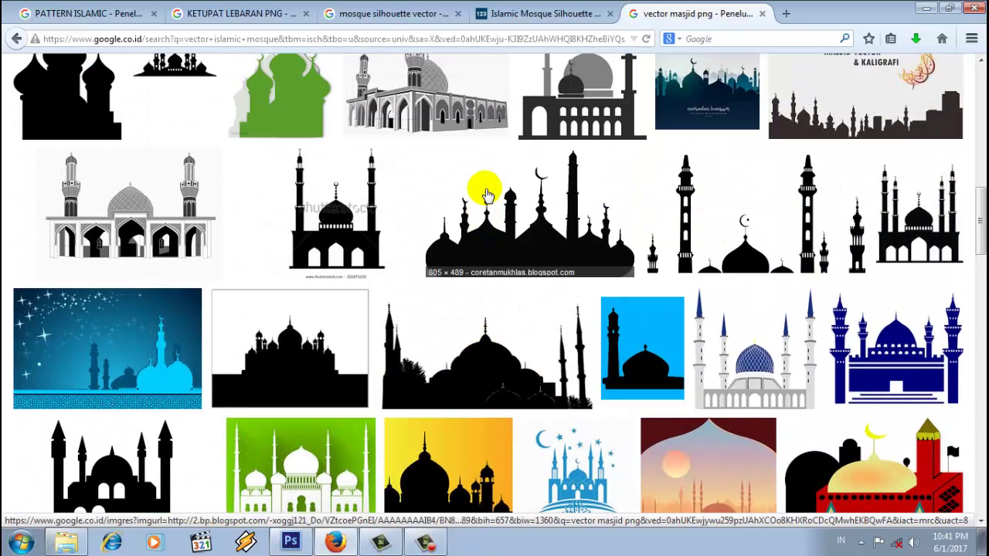
Switch to Photoshop and create a 40 × 40 cm document at 300 pixels/inch in RGB Color with a white background.
click(290, 544)
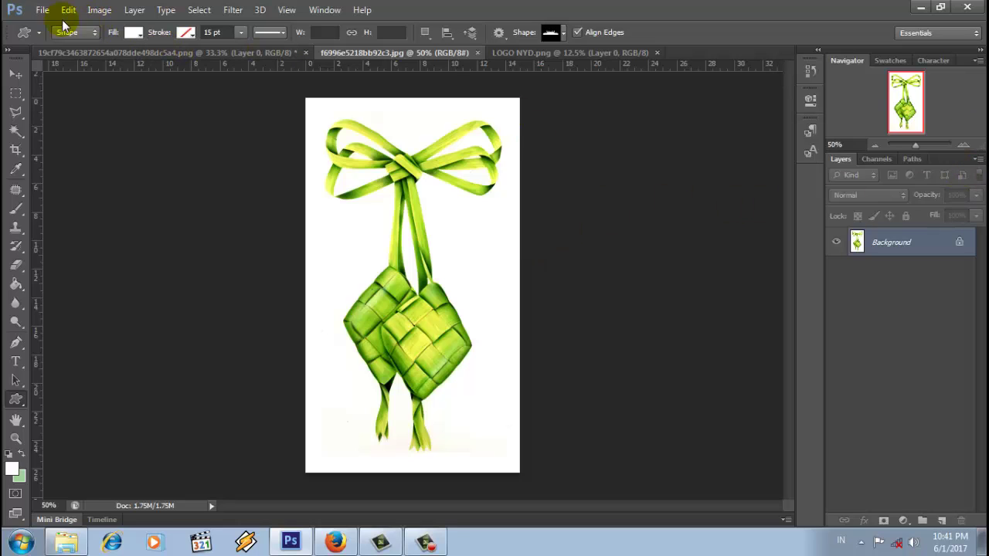
click(43, 10)
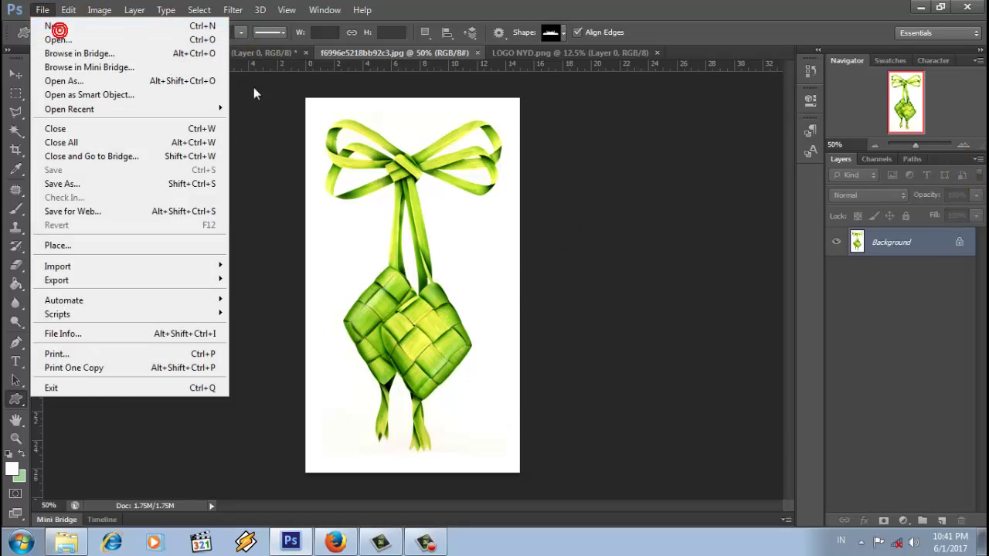
key(ctrl+n)
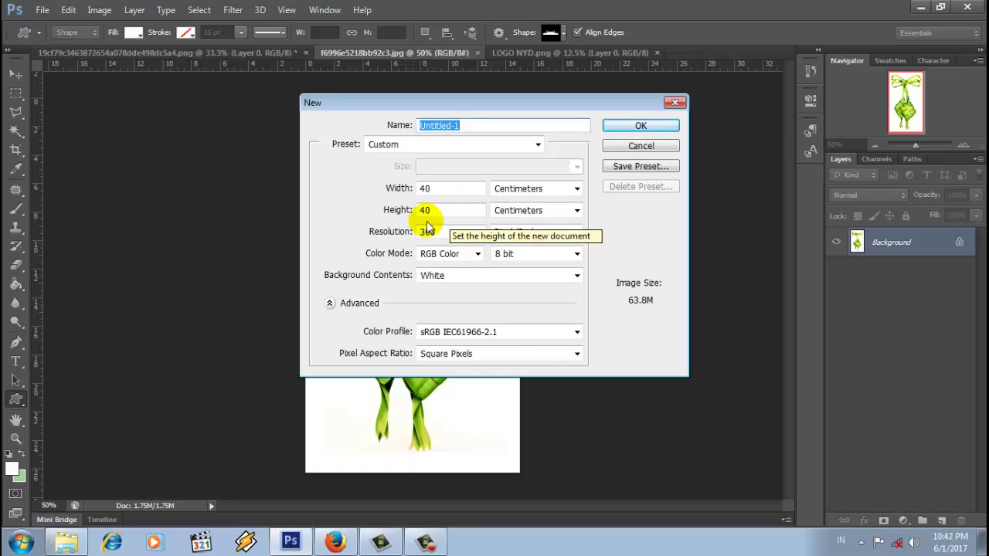
click(464, 191)
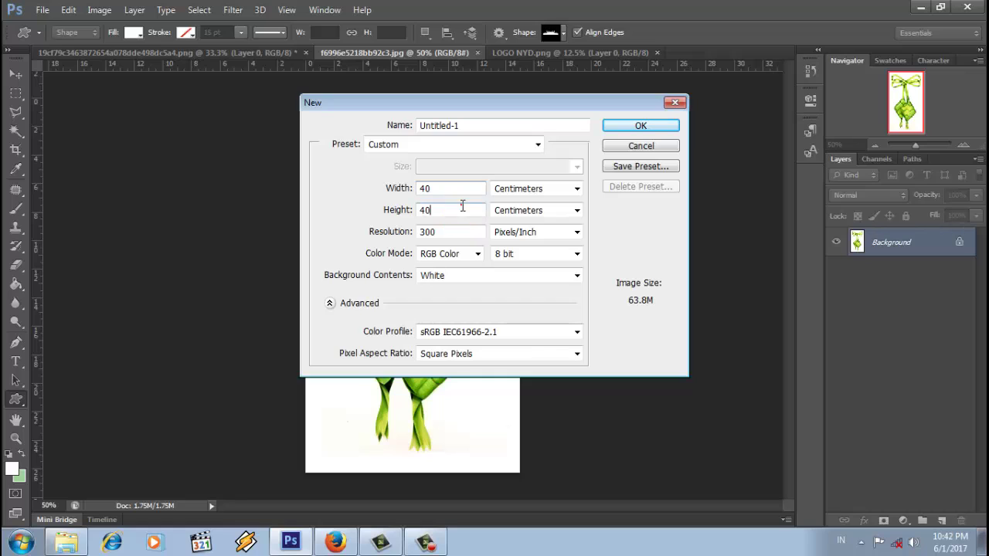
click(464, 207)
click(627, 127)
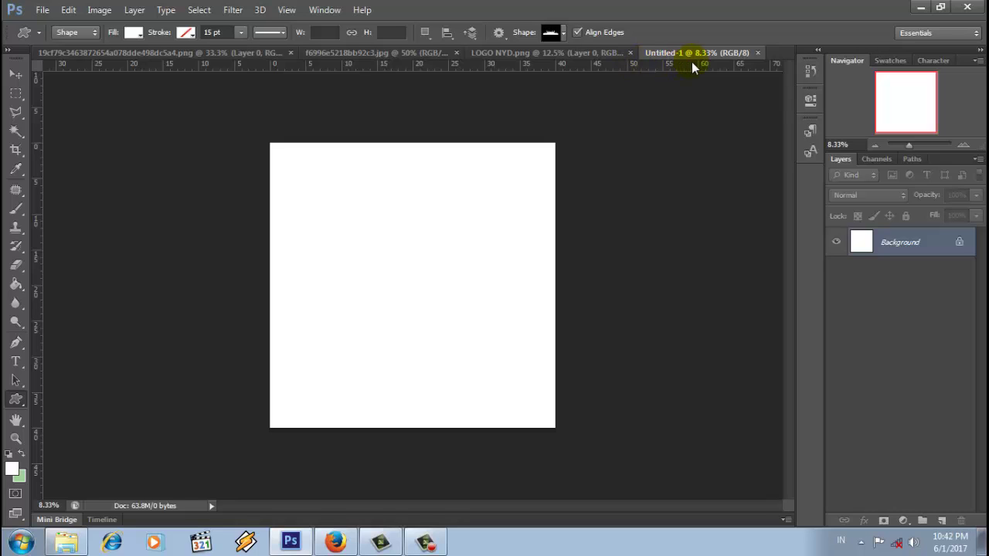
Set the foreground colour to the Darker Green swatch and fill the Background layer with it using the Paint Bucket.
click(890, 60)
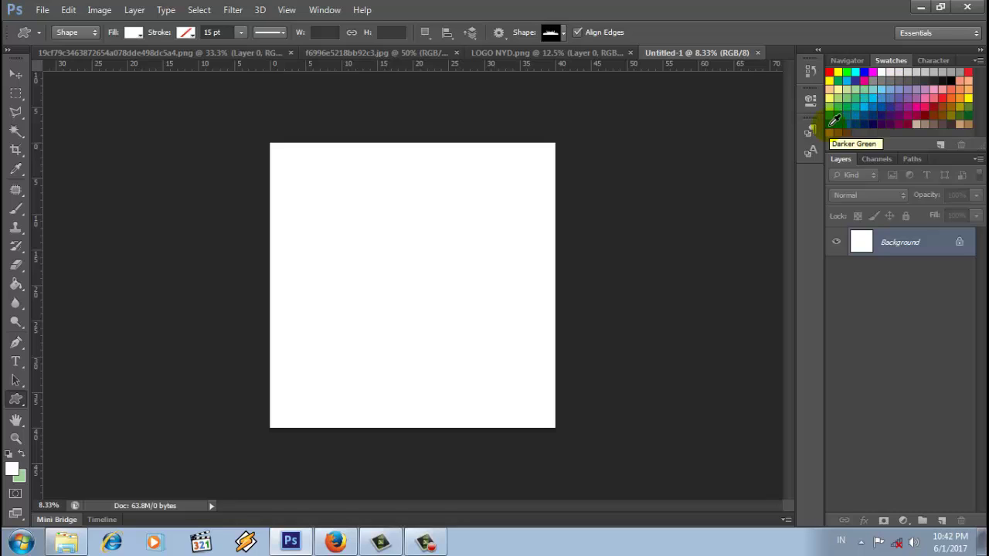
click(830, 124)
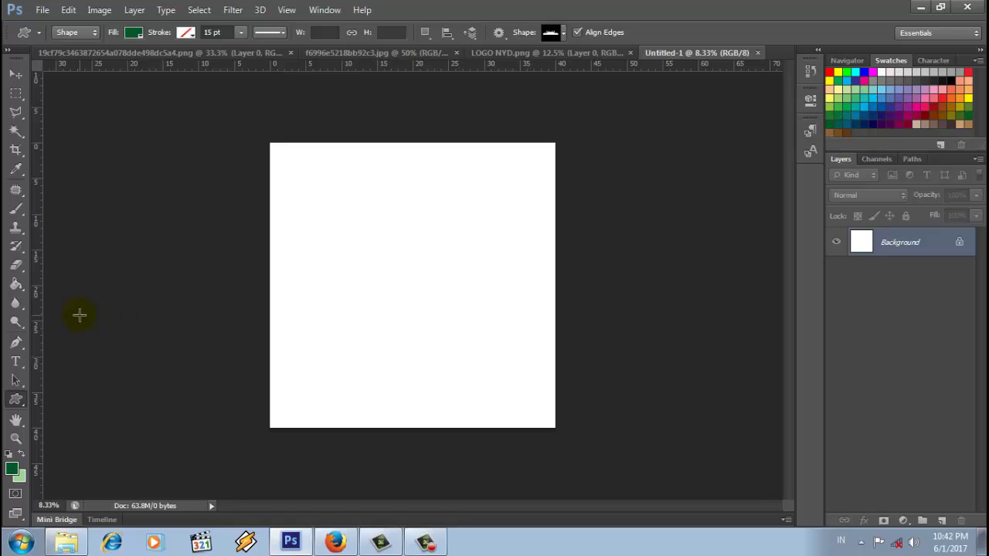
click(15, 286)
click(413, 266)
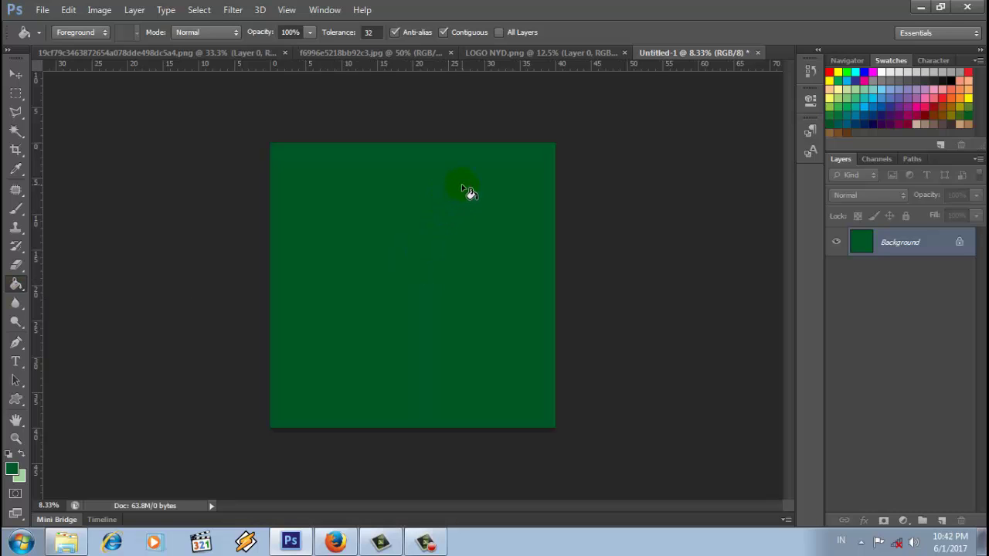
Draw a rectangle in Shape mode, about 4378 × 4342 px, leaving a narrow margin inside the canvas edges.
click(15, 400)
click(67, 397)
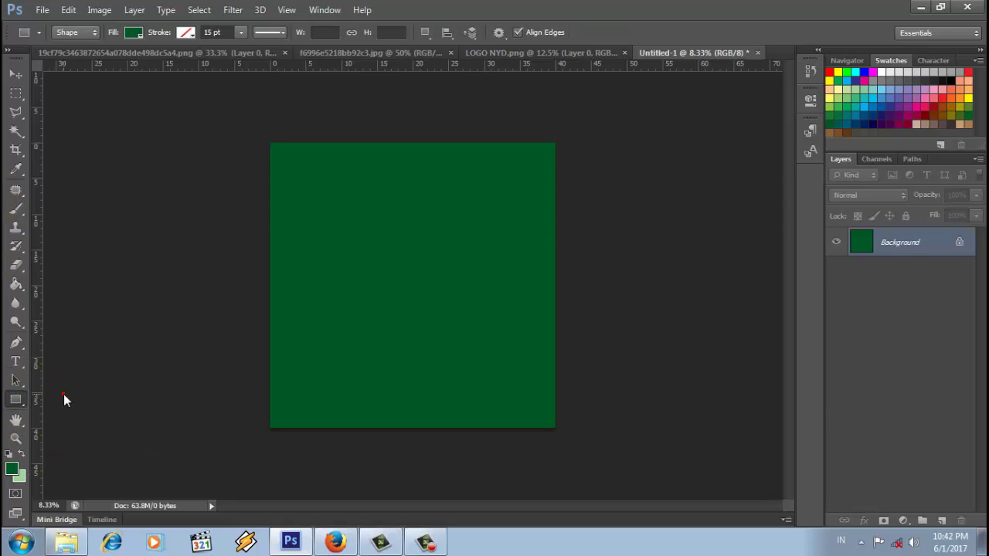
click(93, 32)
click(70, 44)
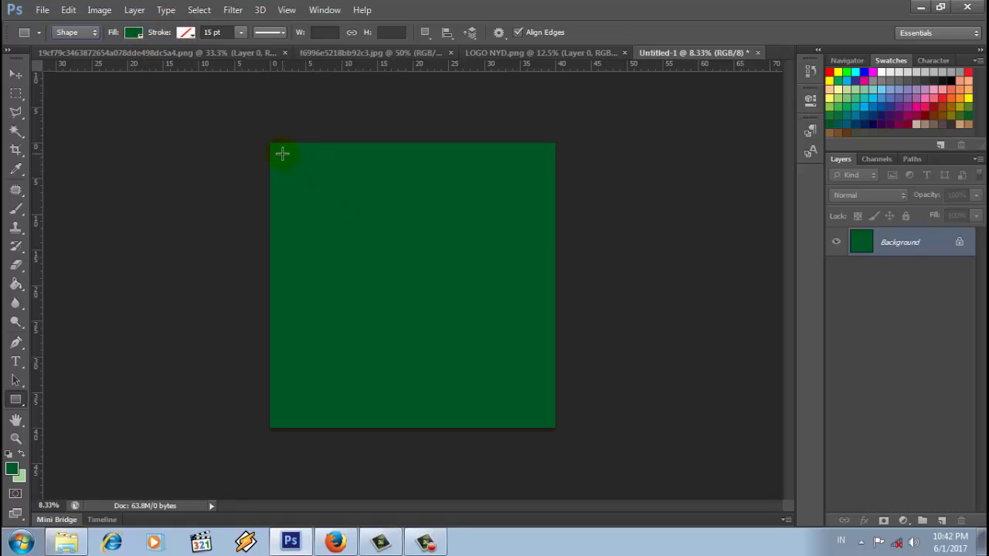
drag(282, 153, 545, 416)
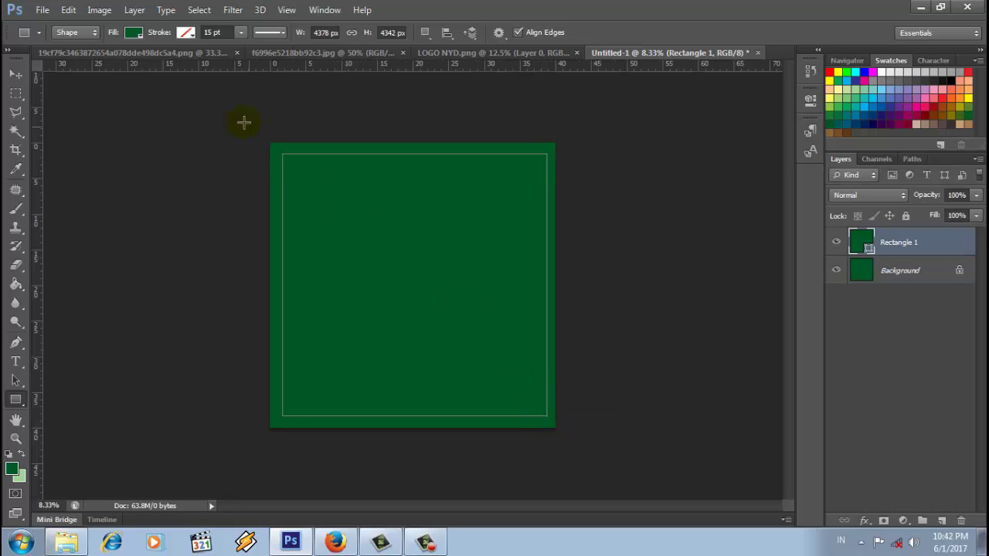
Remove the rectangle's fill and give it a white 15 pt stroke.
click(133, 34)
click(78, 62)
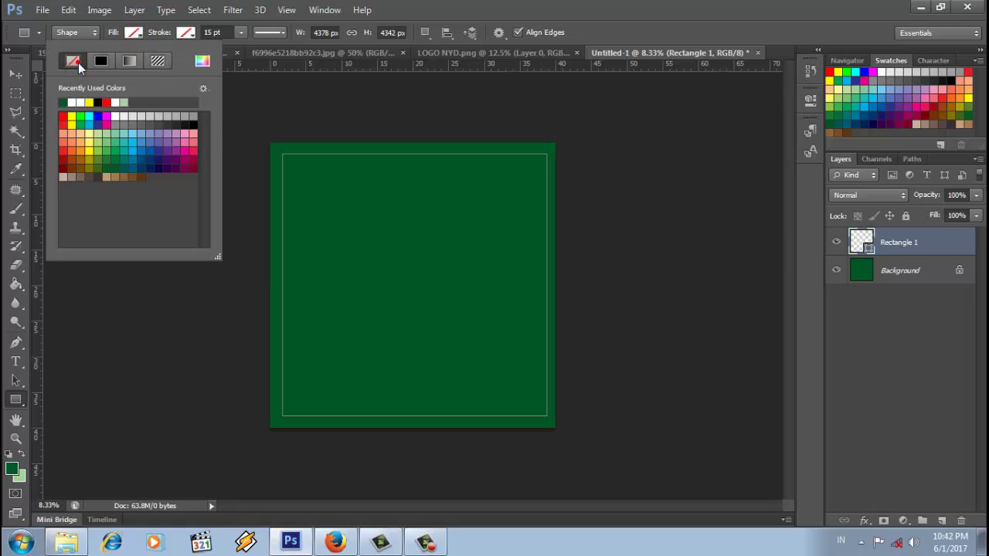
click(186, 32)
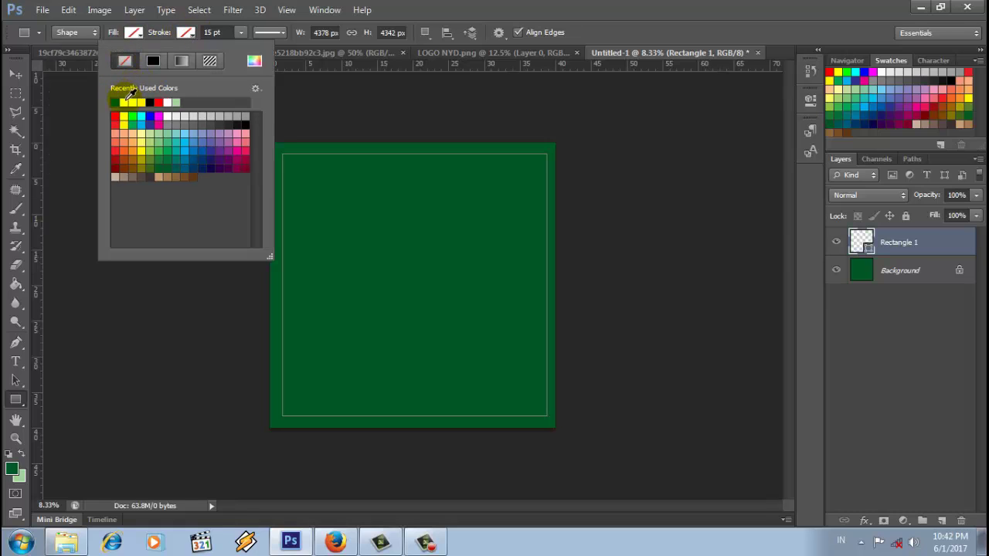
click(128, 95)
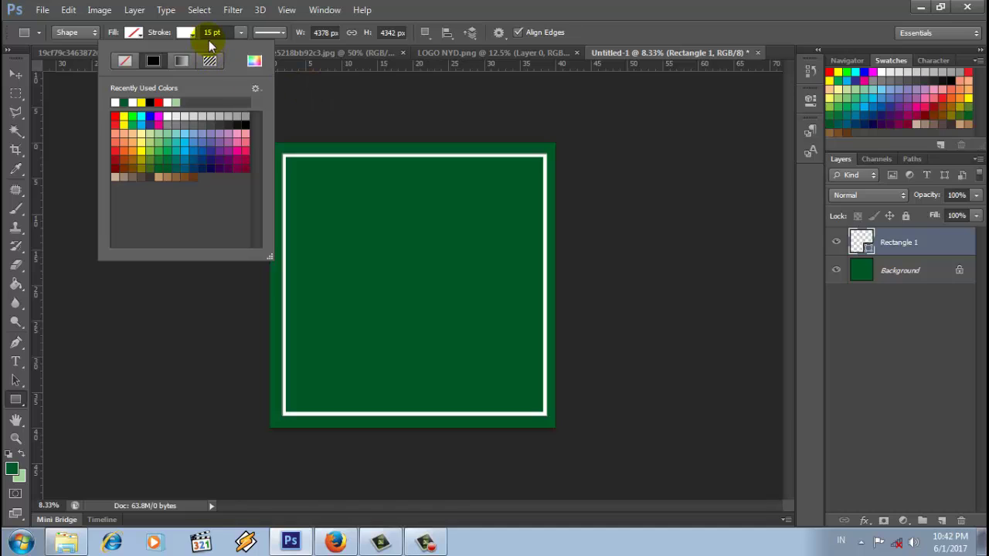
Enlarge the white rectangle frame slightly from its lower-left corner to about 4420 × 4384 px, apply the transform and deselect it.
click(15, 73)
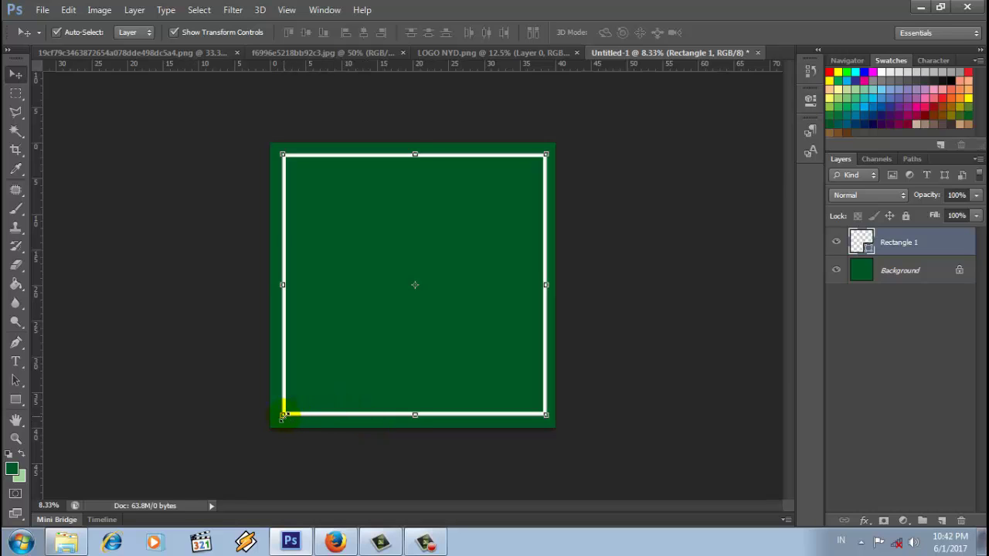
drag(283, 417, 281, 419)
click(729, 32)
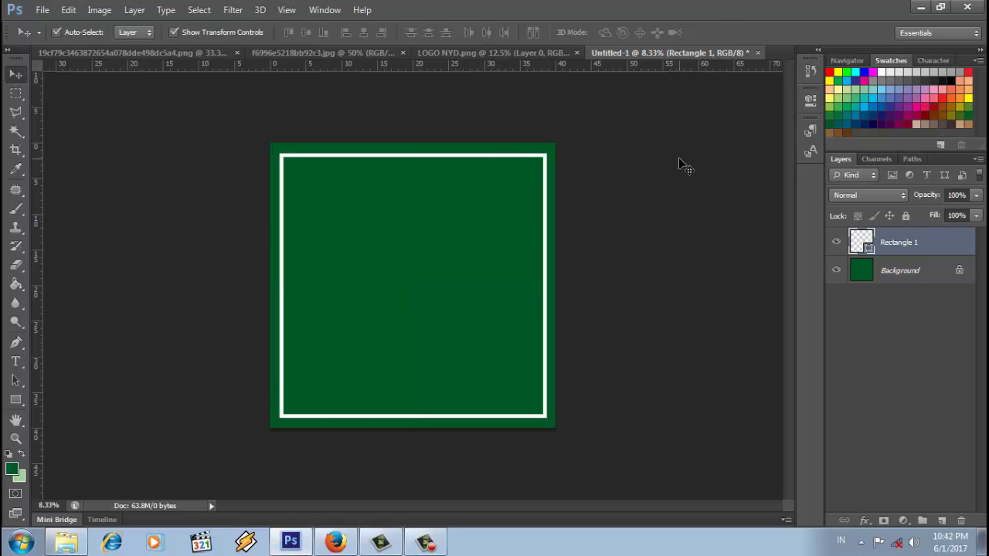
click(680, 120)
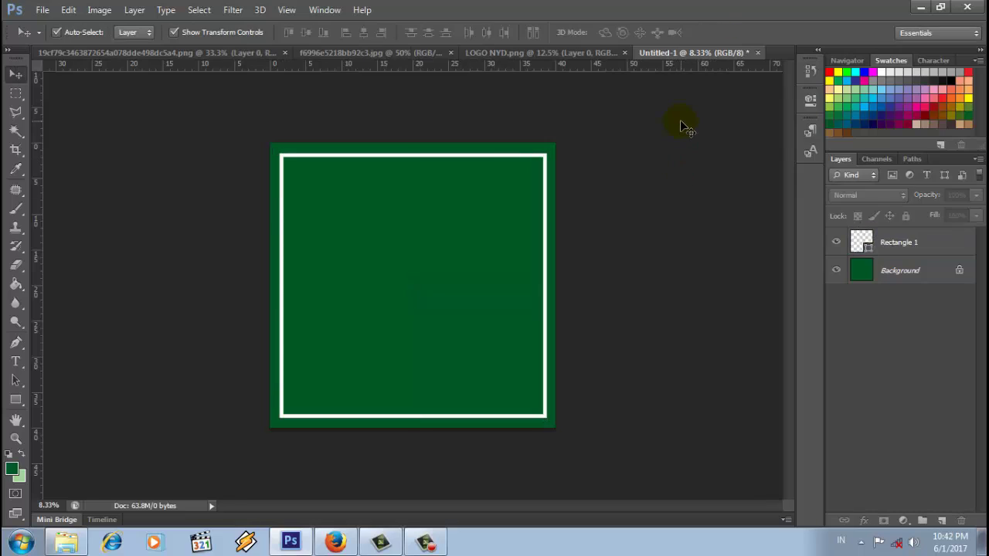
Switch to the Custom Shape tool and replace the current shape presets with the All set.
click(17, 401)
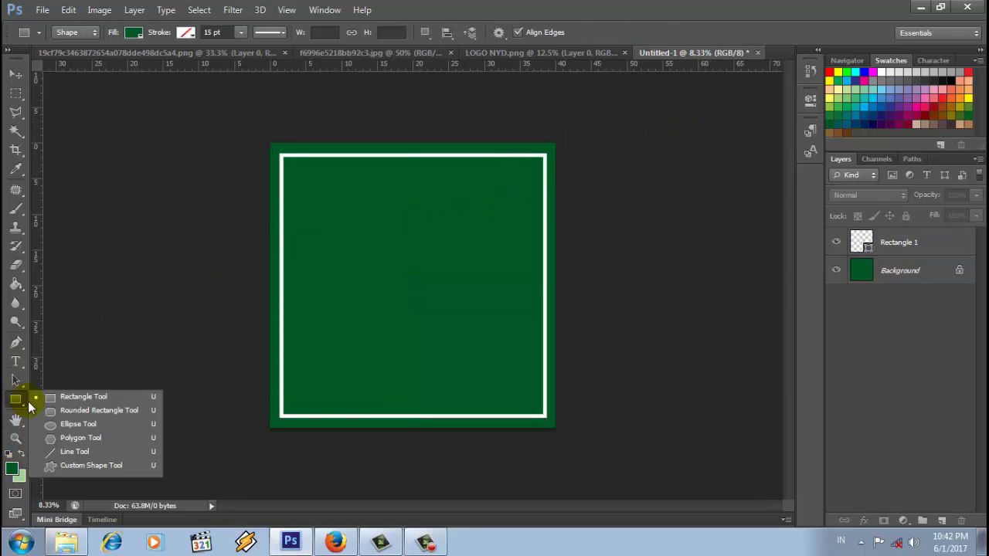
click(90, 466)
click(549, 33)
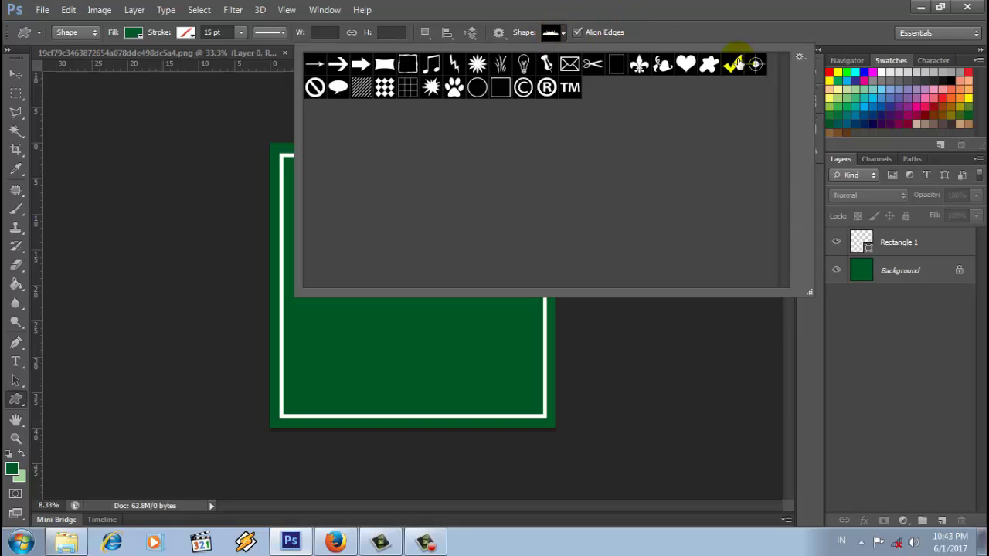
click(800, 57)
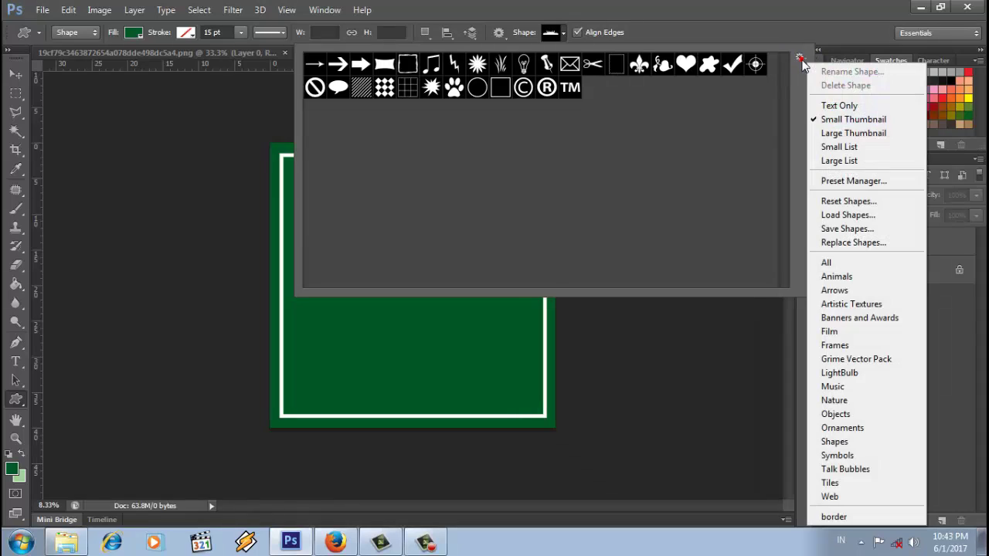
click(856, 265)
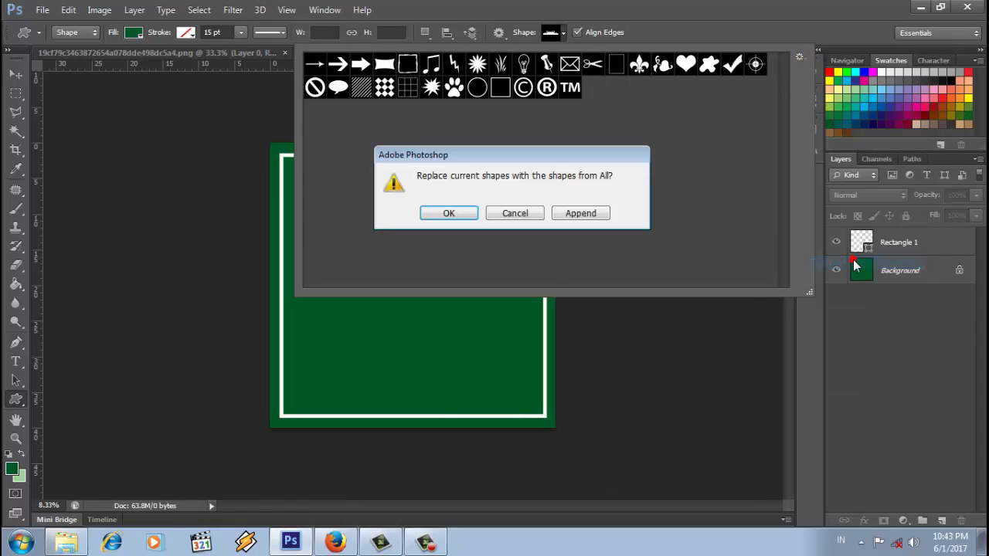
click(473, 214)
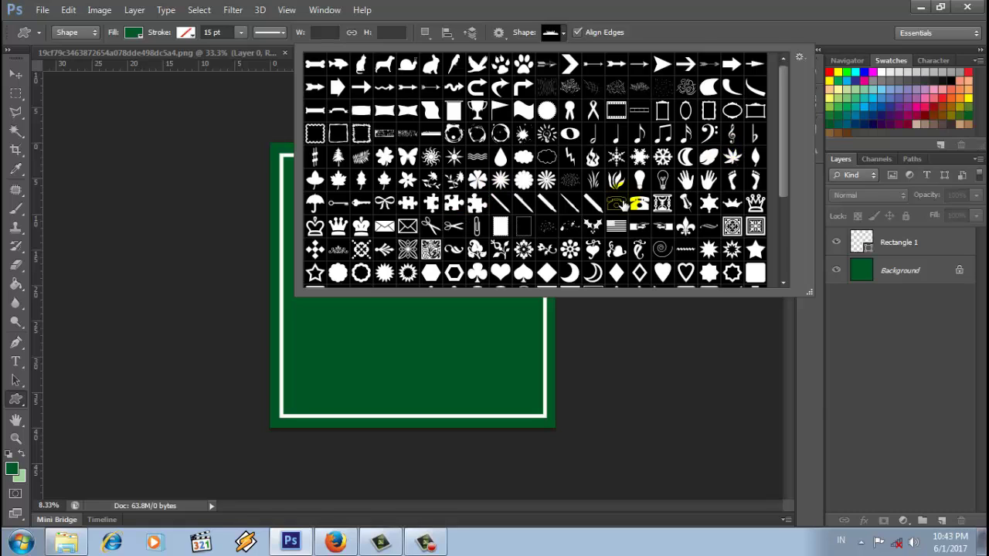
Draw the Sign 5 shield shape, about 3563 × 2099 px, centred in the upper half of the white frame.
scroll(638, 193, down, 2)
scroll(639, 193, down, 1)
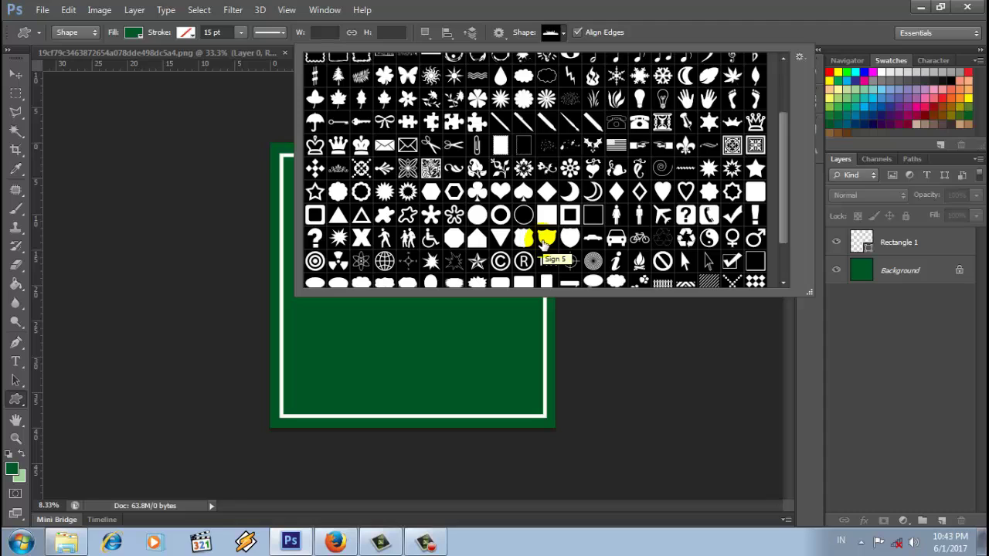
double_click(545, 240)
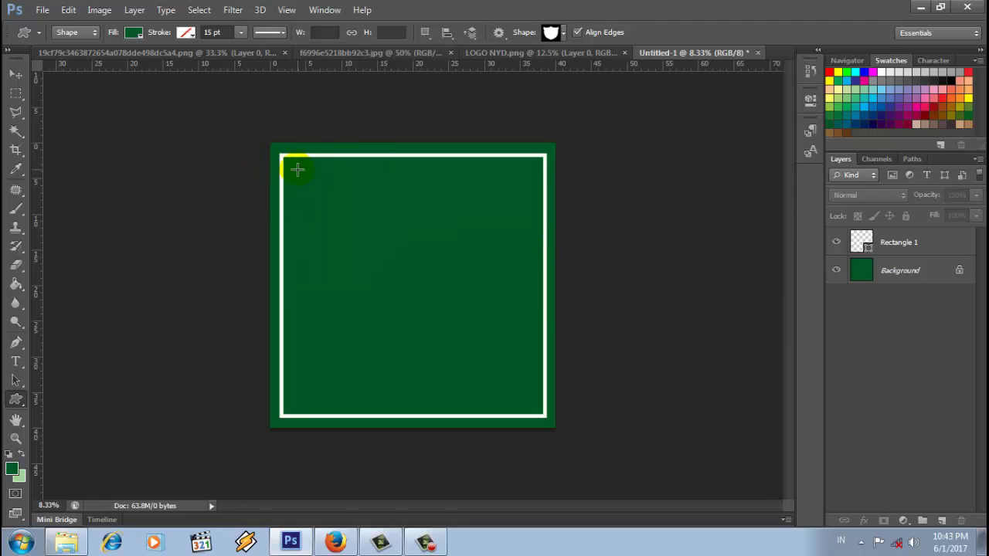
drag(307, 173, 522, 300)
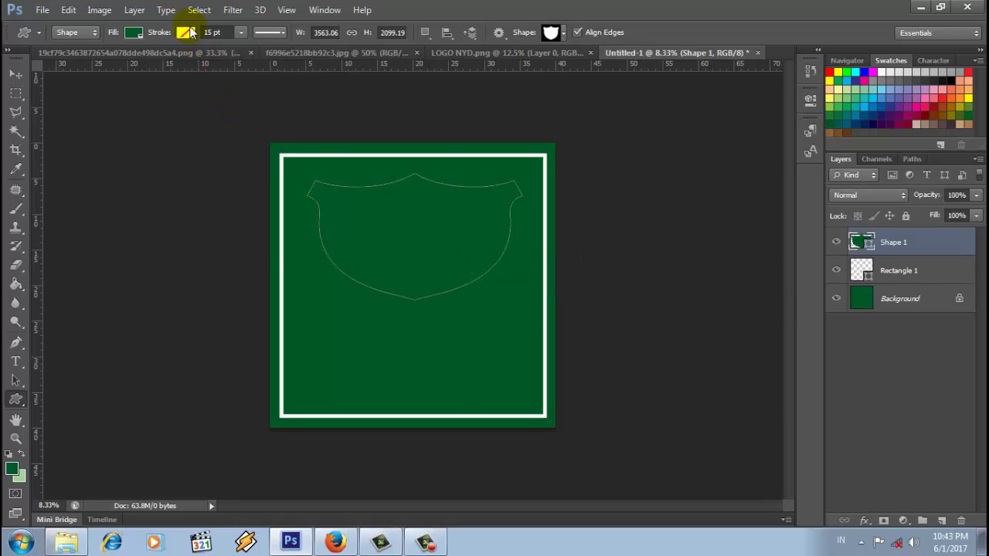
Change the shield shape's fill colour to white.
click(190, 32)
click(133, 33)
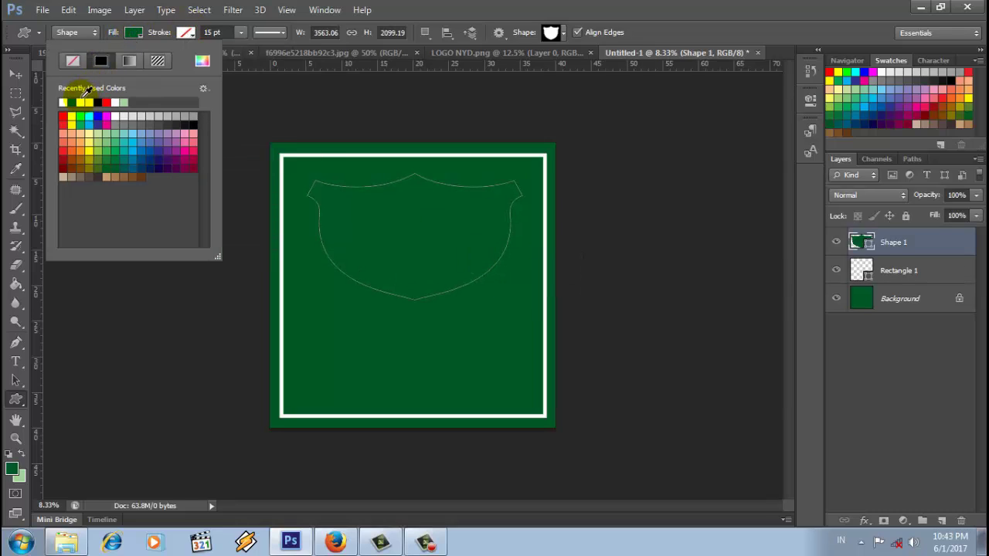
click(64, 102)
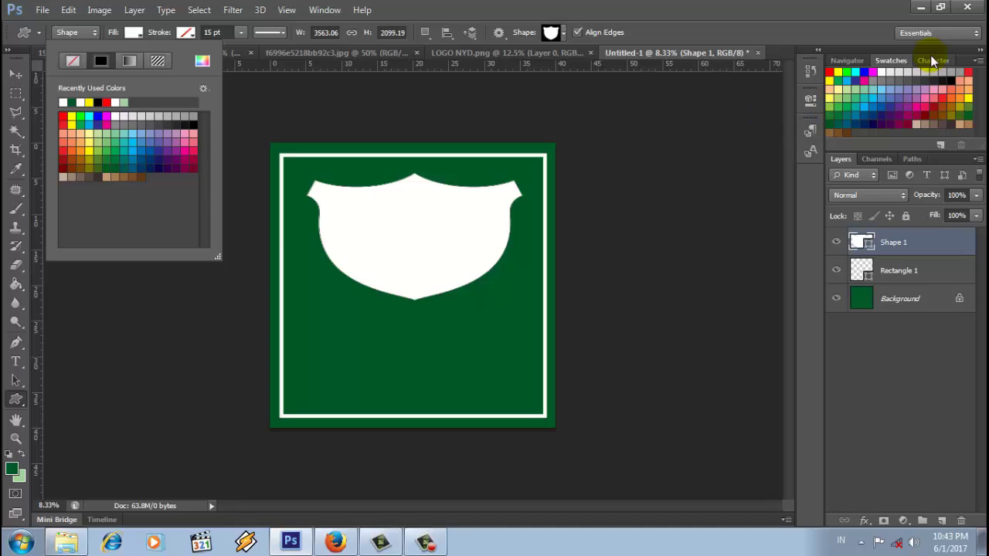
Flip the white shield shape vertically so its rounded point faces up like a dome.
click(847, 60)
drag(912, 145, 911, 145)
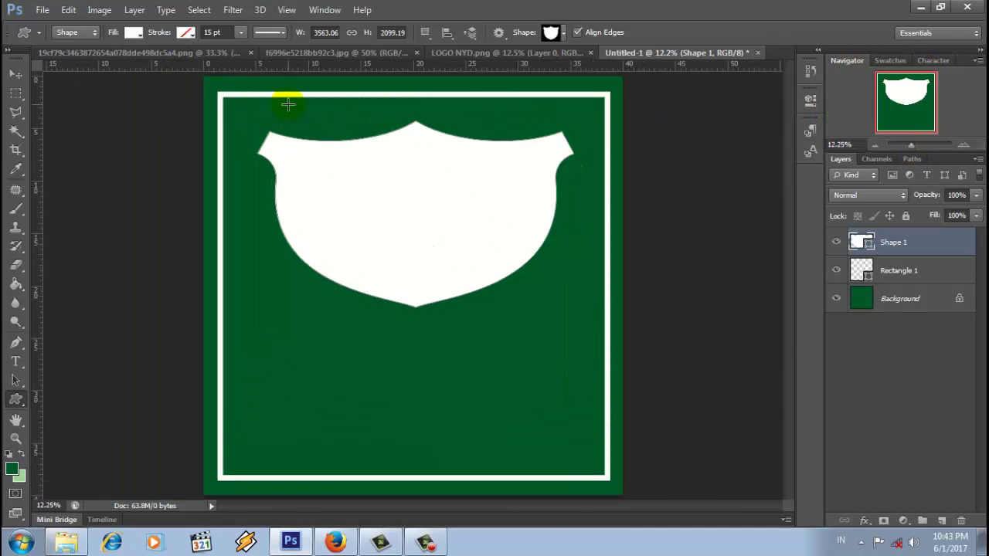
click(69, 10)
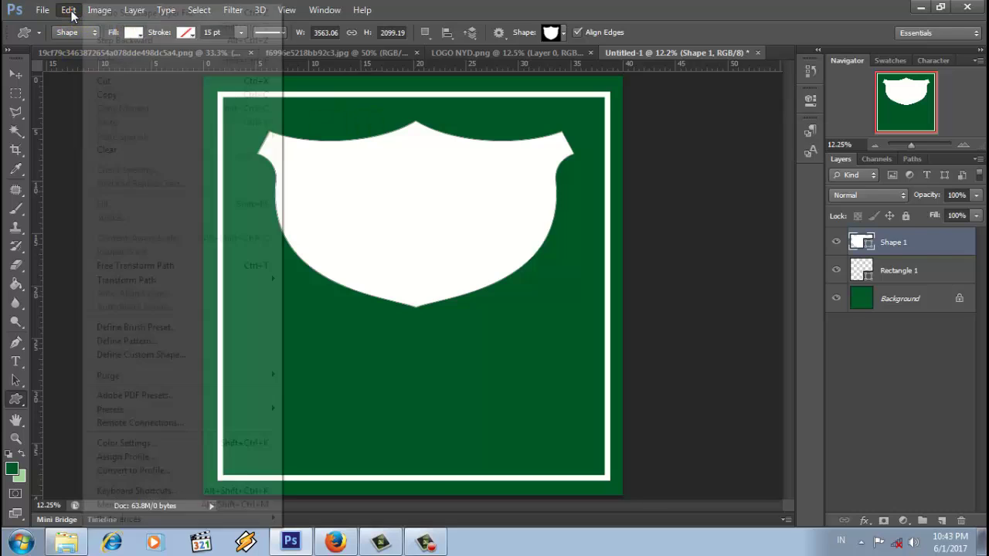
mouse_move(143, 279)
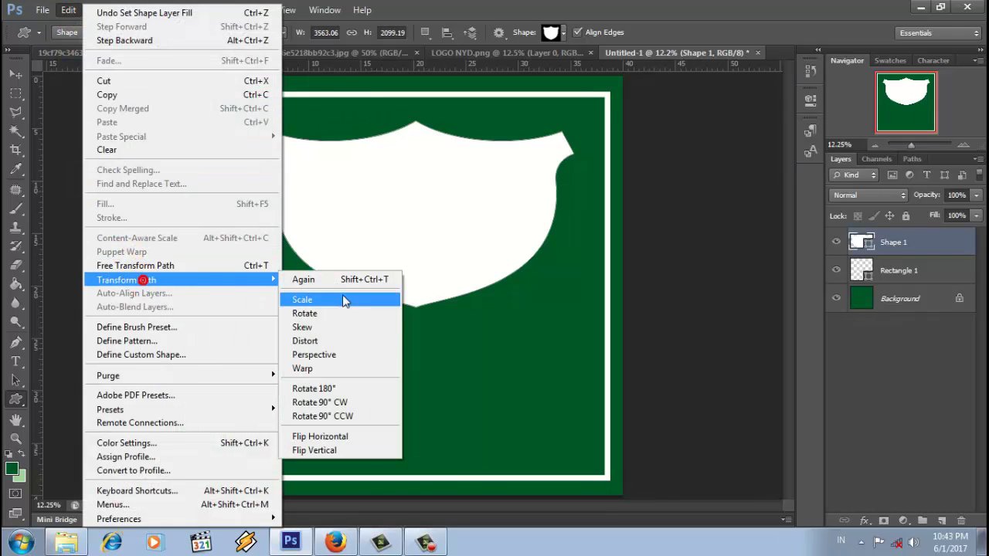
click(363, 452)
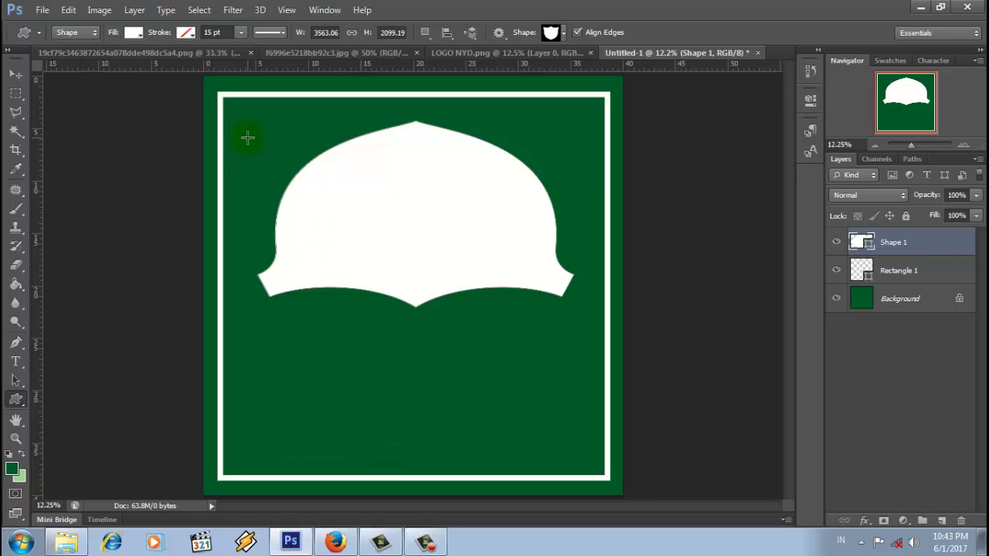
Stretch the dome shape to the full frame width at about 124% and reduce its height to about 89%.
click(15, 73)
drag(255, 207, 219, 207)
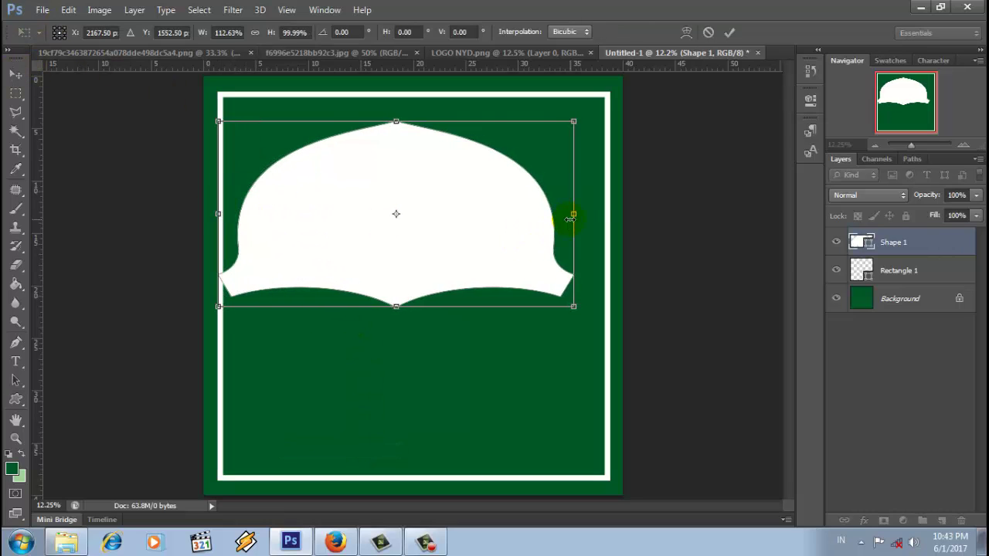
drag(574, 214, 607, 225)
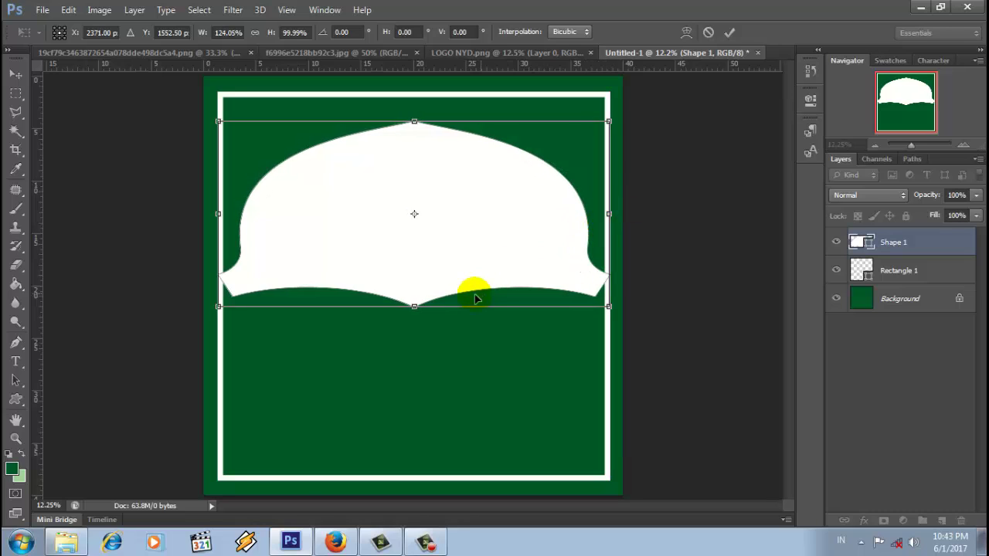
drag(414, 306, 417, 287)
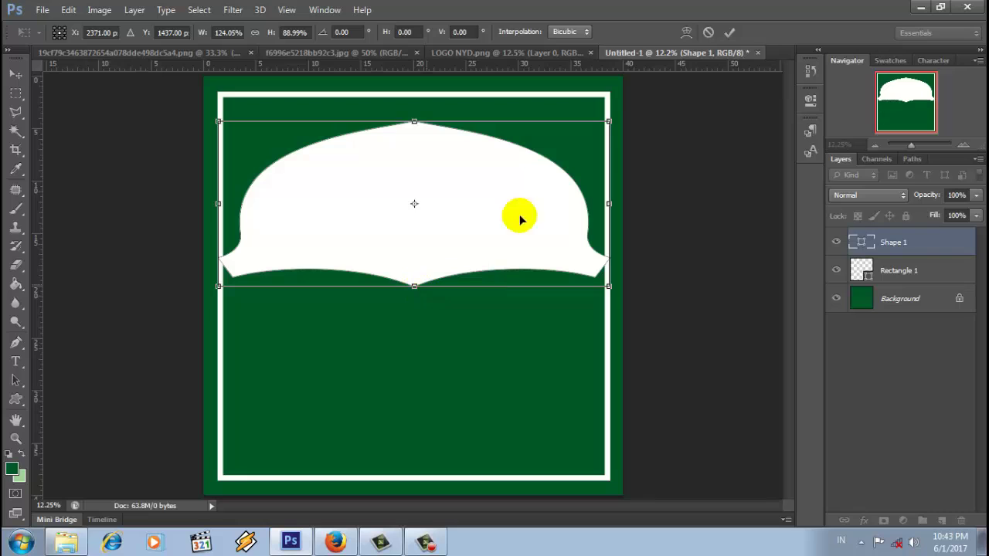
click(729, 33)
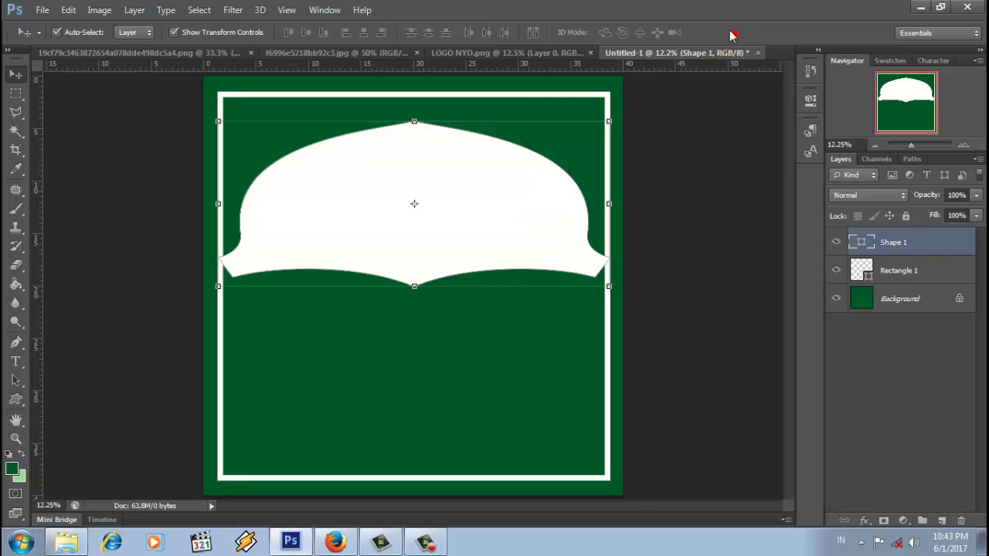
Move the Shape 1 layer below the Rectangle 1 layer.
click(704, 114)
click(900, 252)
drag(914, 244, 913, 283)
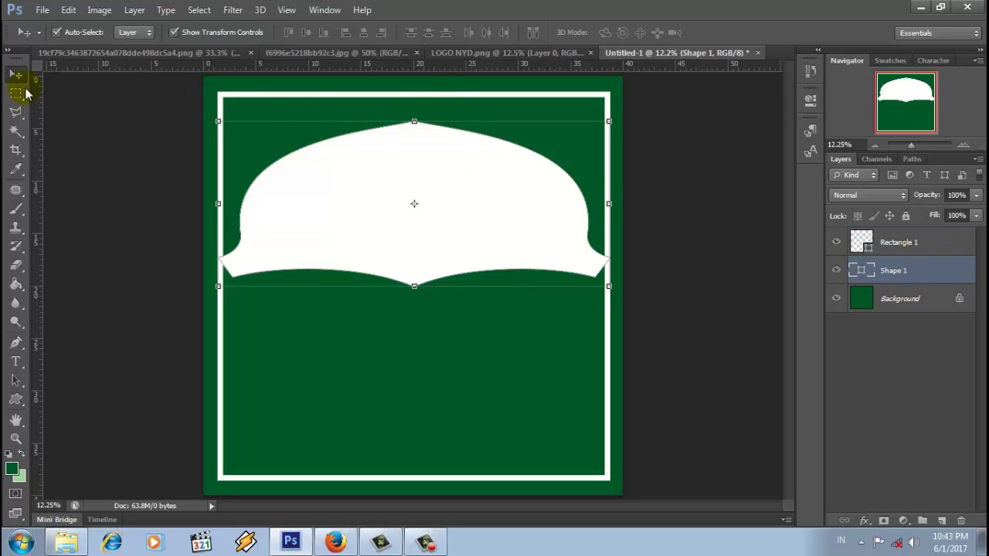
Add a rectangle to Shape 1 using Combine Shapes, spanning the frame's width from the dome's side tips to the frame's bottom edge.
click(12, 405)
click(84, 398)
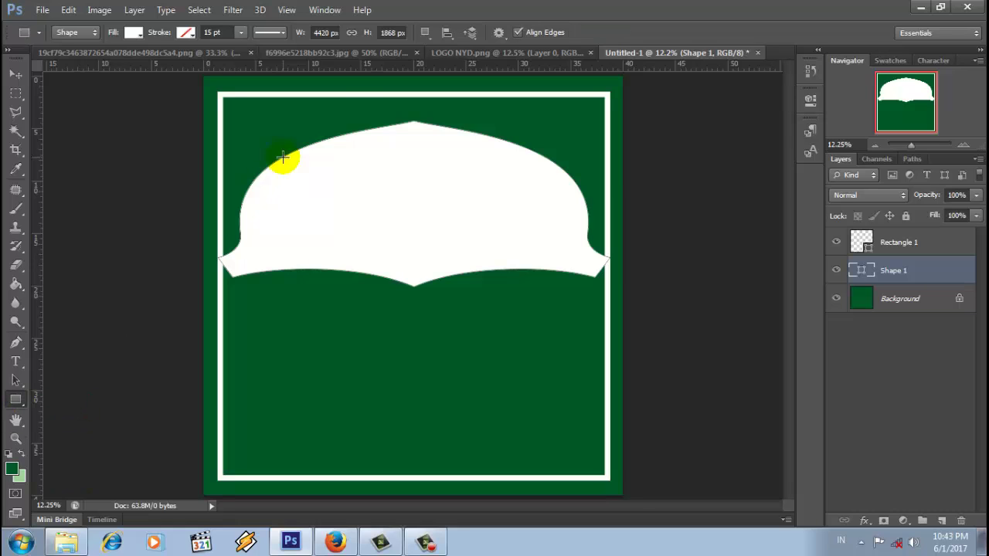
click(422, 36)
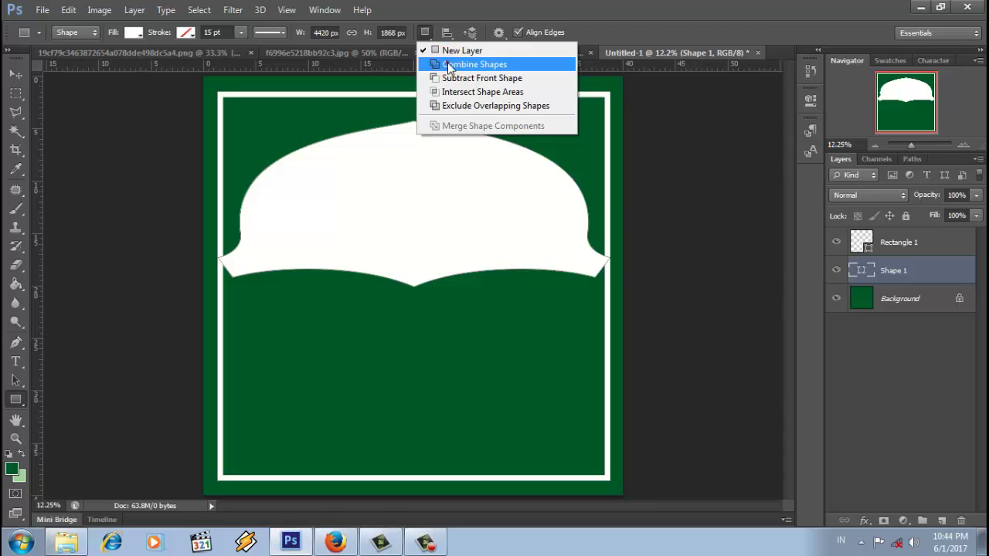
click(436, 64)
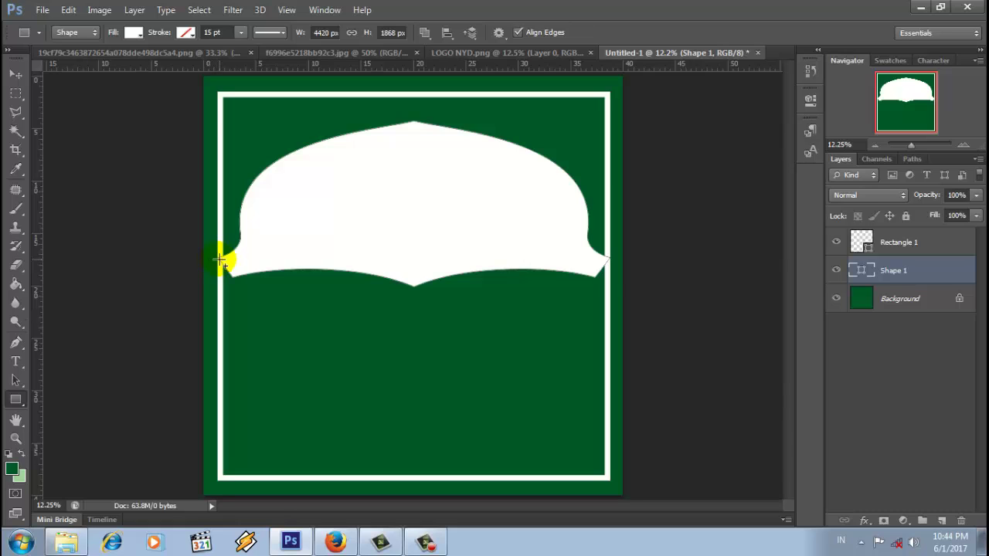
drag(220, 260, 607, 478)
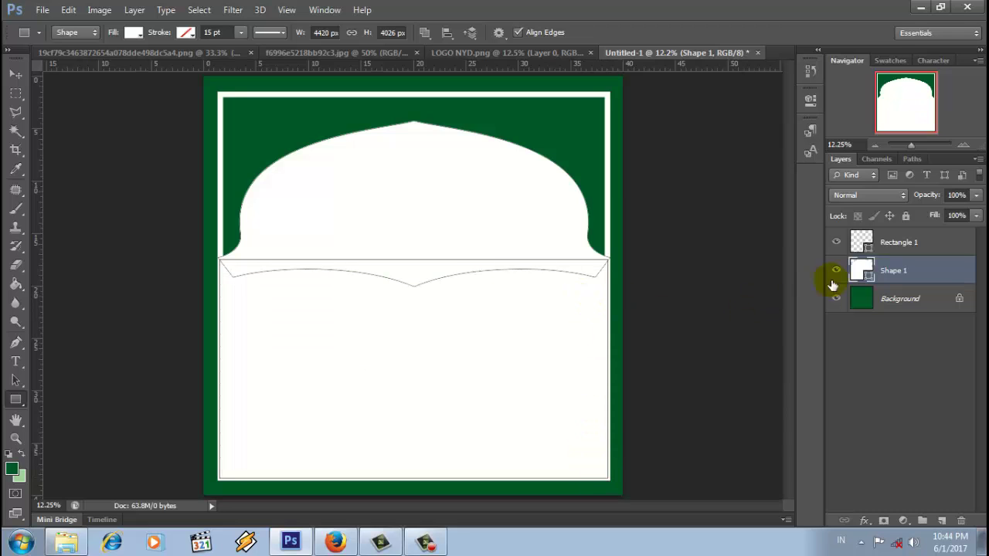
Rasterize the Shape 1 and Rectangle 1 layers.
right_click(894, 274)
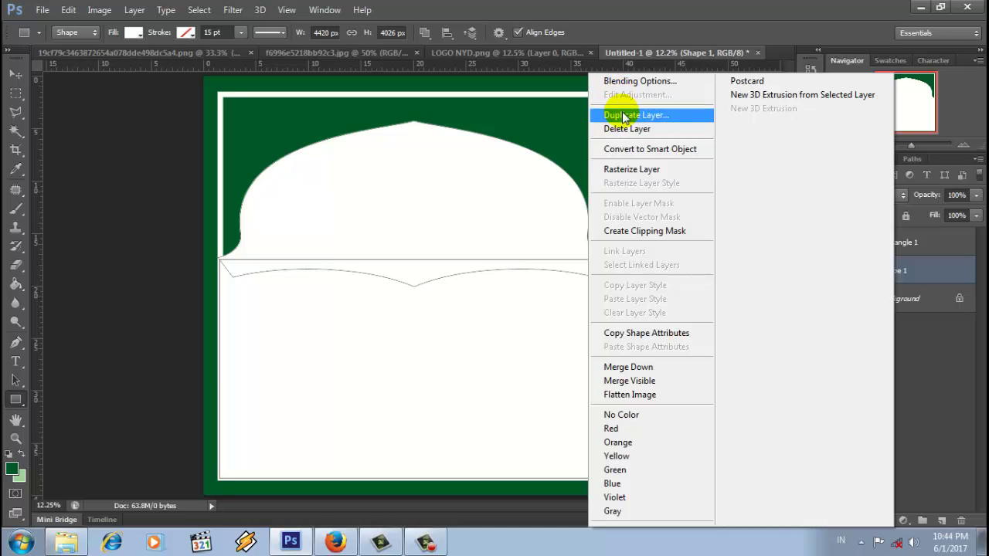
click(642, 166)
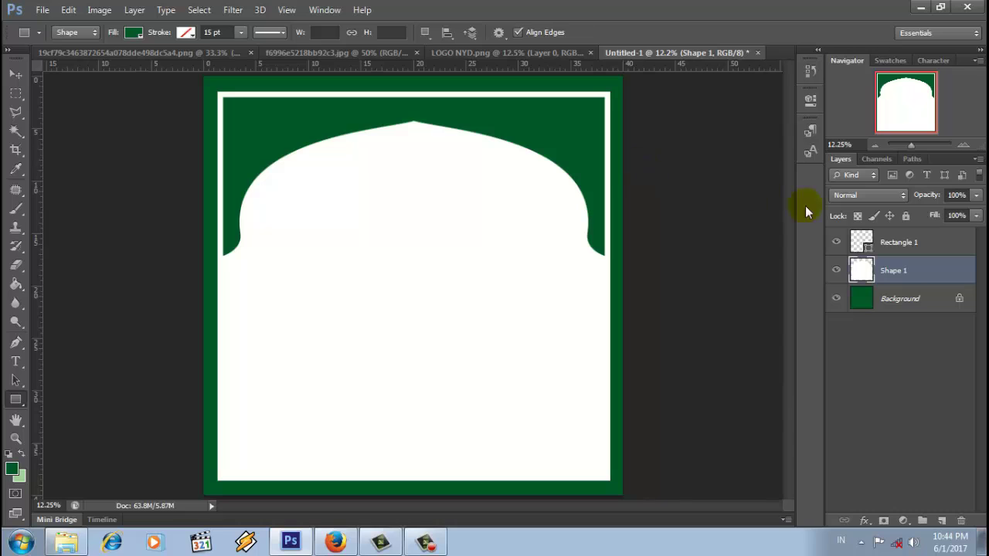
click(837, 244)
click(838, 246)
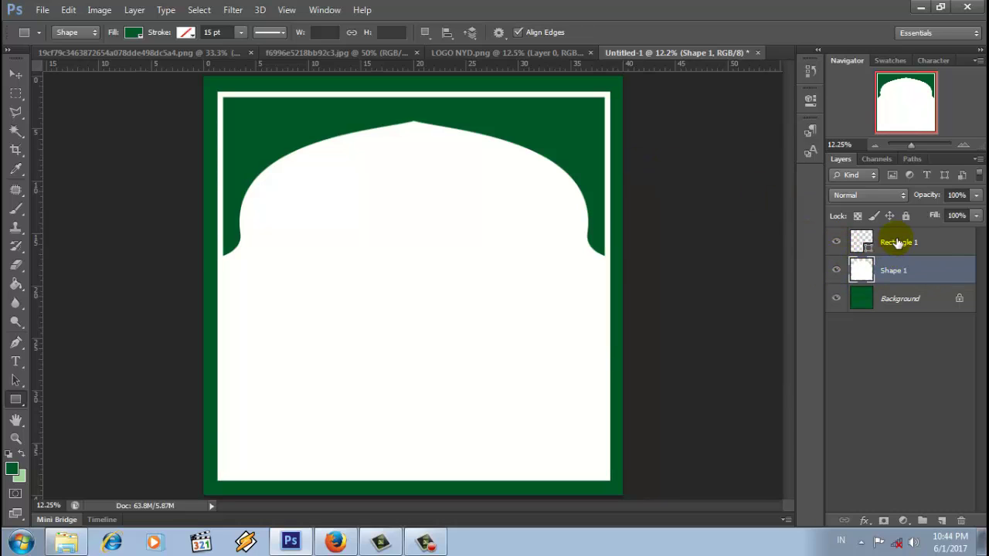
click(896, 243)
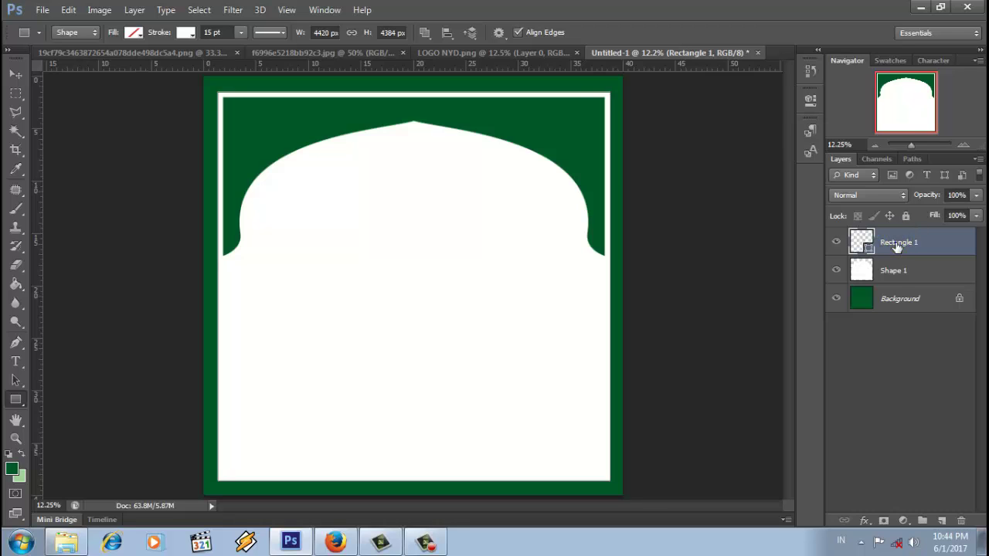
right_click(896, 244)
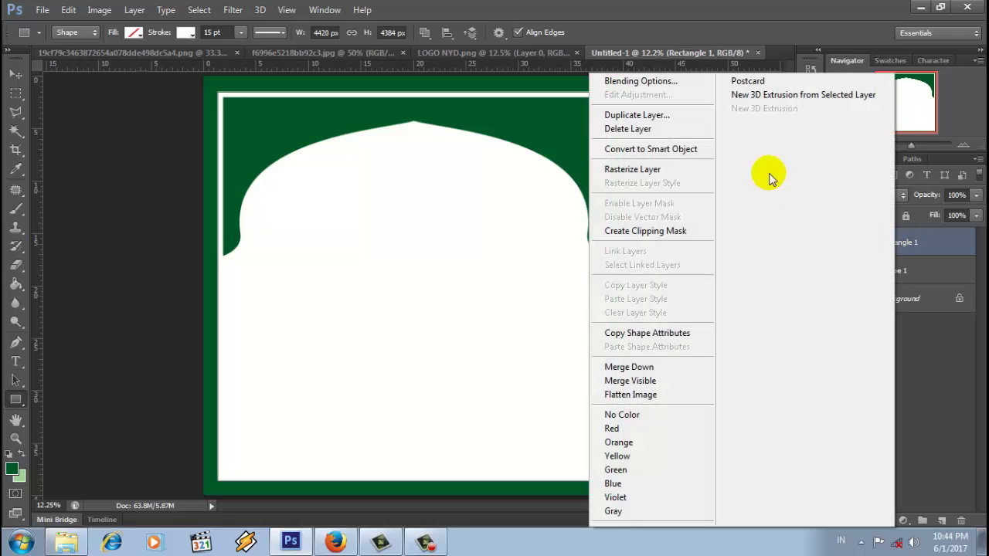
click(666, 169)
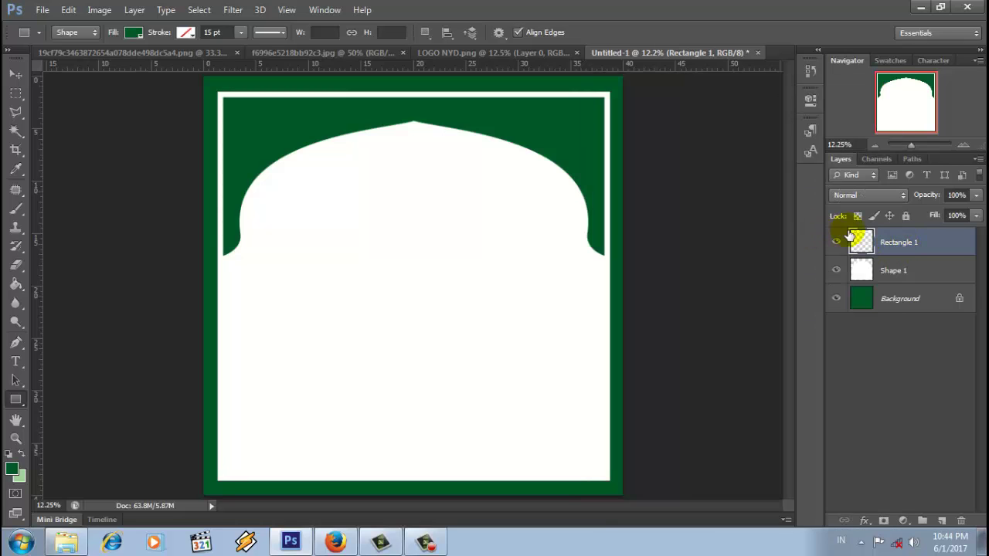
Hide the Shape 1 layer, select the green area inside the white frame with the Magic Wand, and invert the selection.
click(837, 271)
click(17, 133)
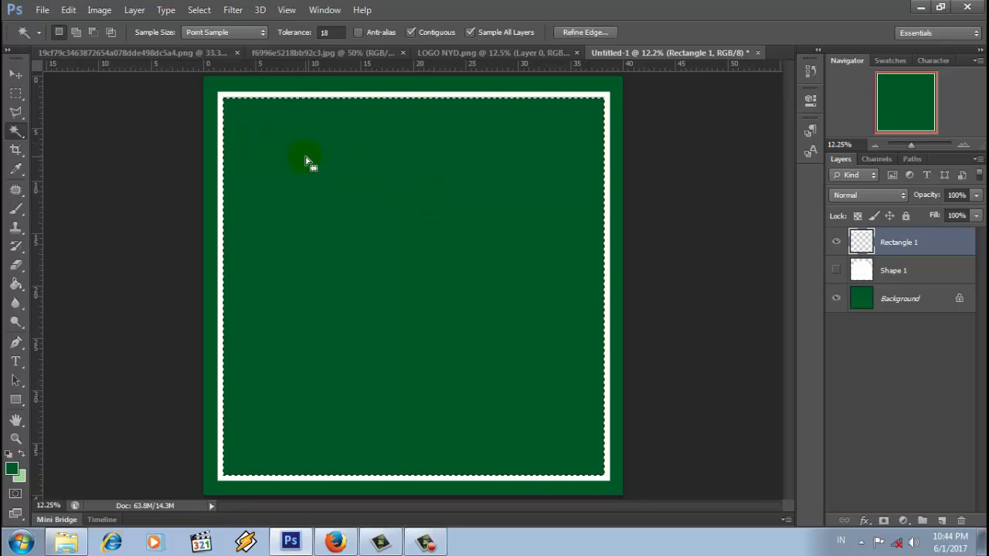
right_click(375, 209)
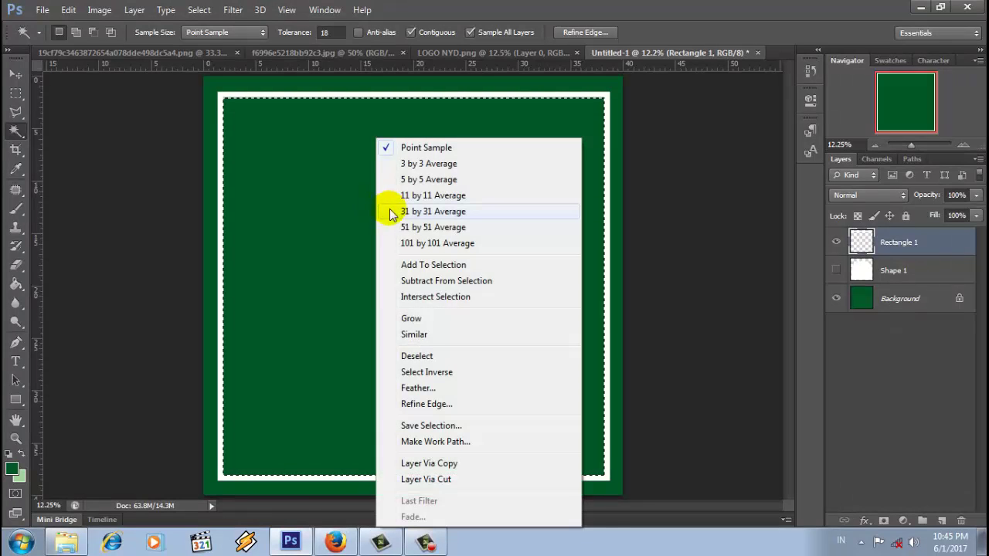
click(460, 372)
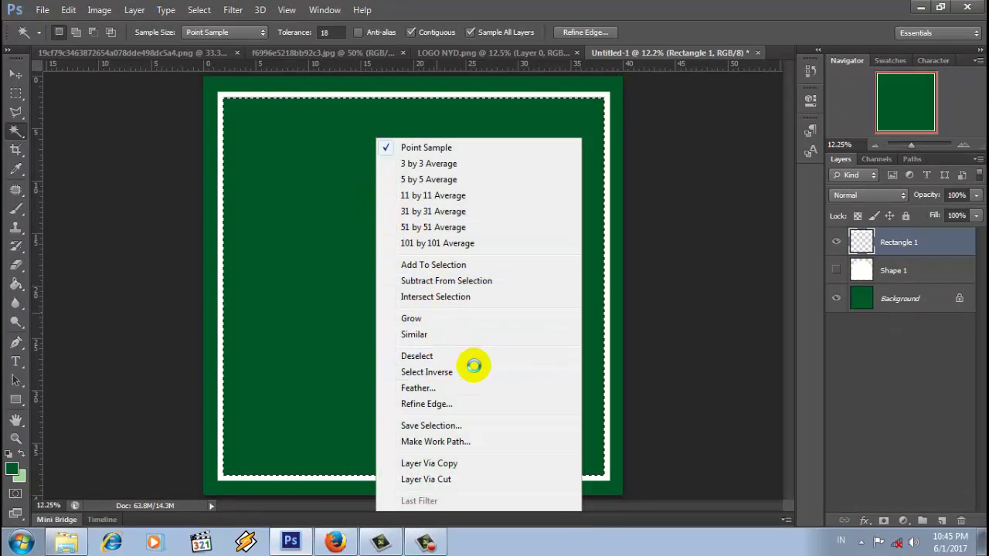
Delete the parts of Shape 1 outside the frame's inner edge, then deselect, with Shape 1 and Rectangle 1 both left visible.
click(835, 272)
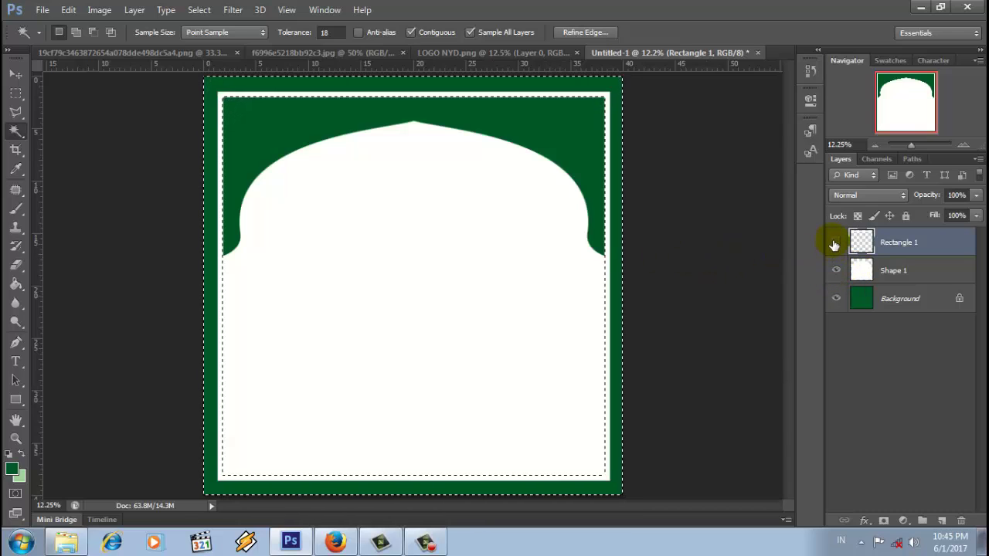
click(836, 242)
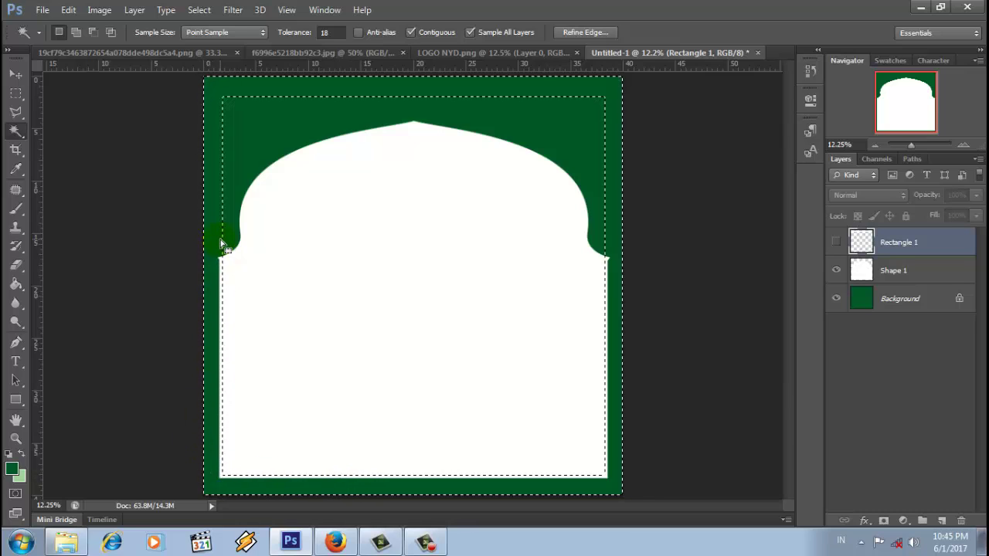
click(889, 279)
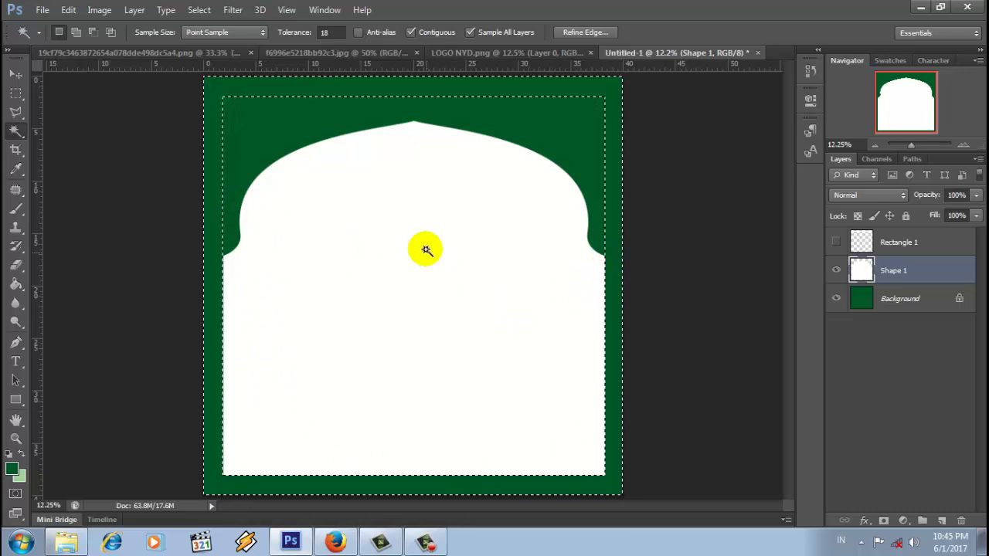
click(202, 11)
click(220, 36)
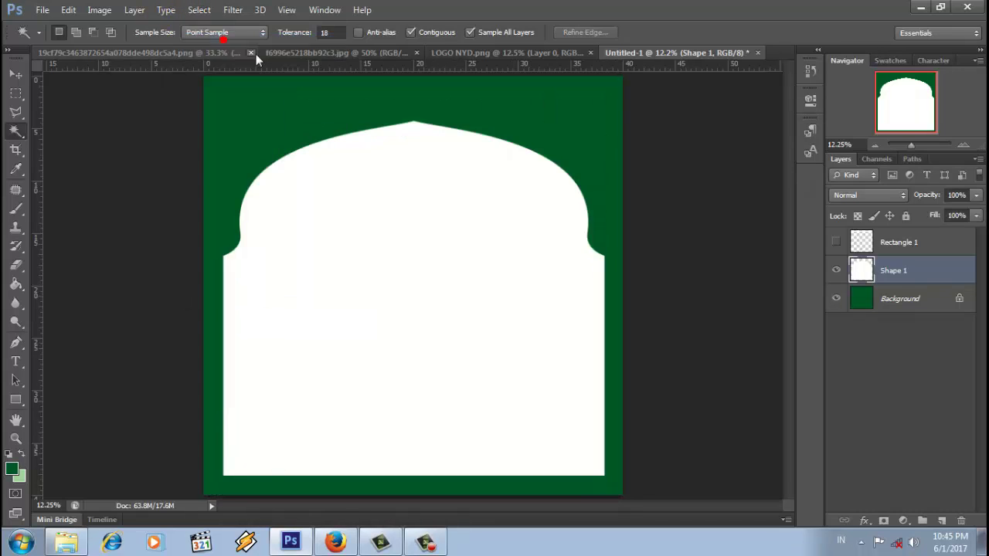
click(838, 242)
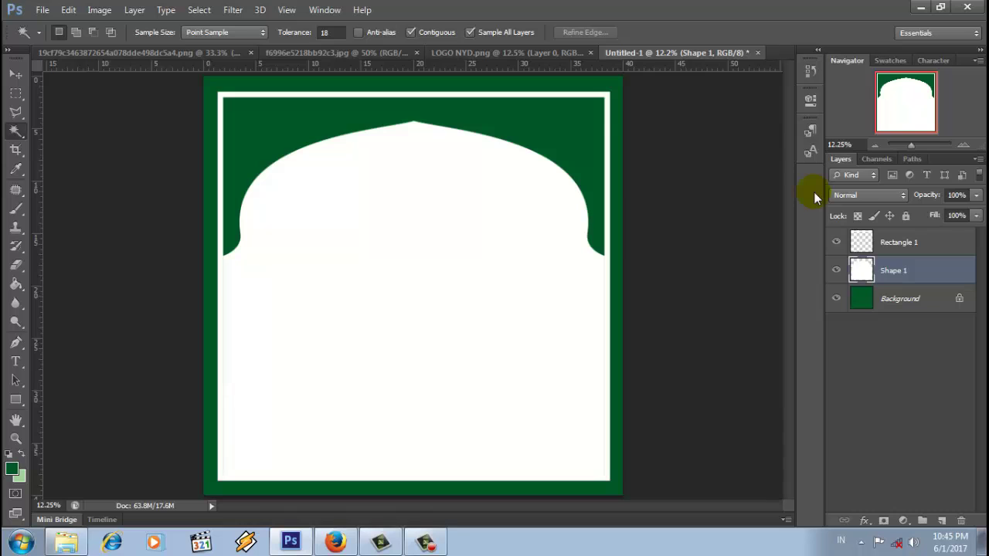
Bring the Islamic pattern from its PNG document into Untitled-1, placing it over the upper-left part of the dome.
click(294, 51)
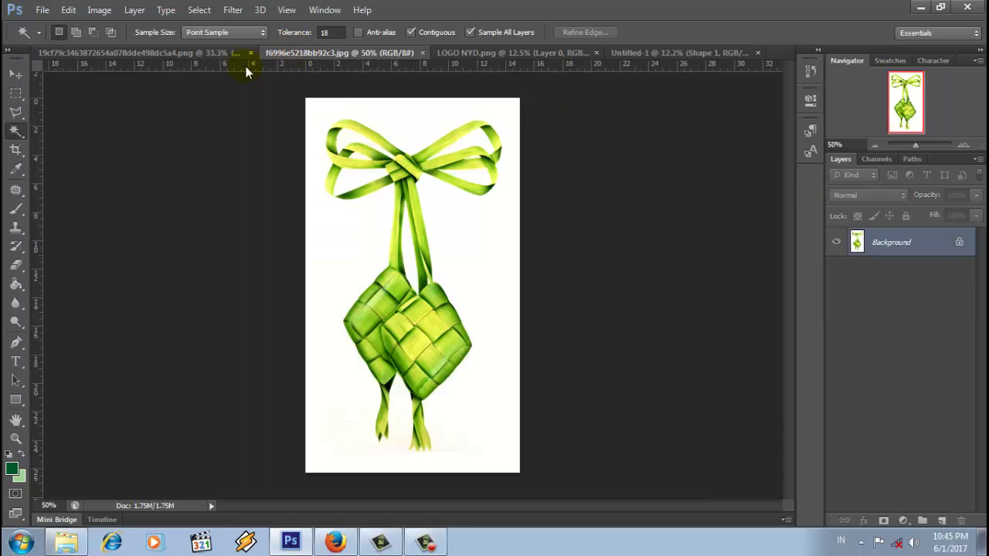
click(199, 53)
click(15, 74)
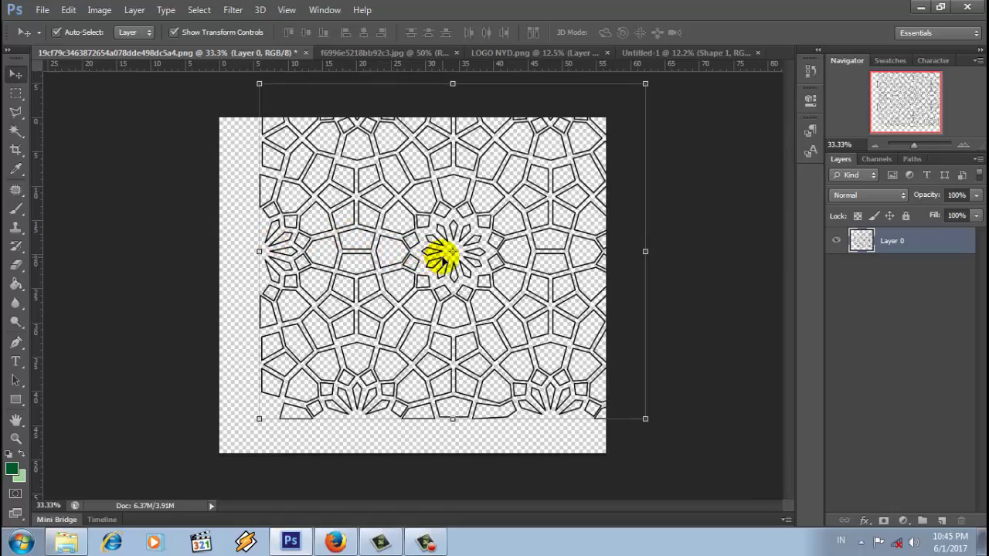
drag(442, 255, 316, 220)
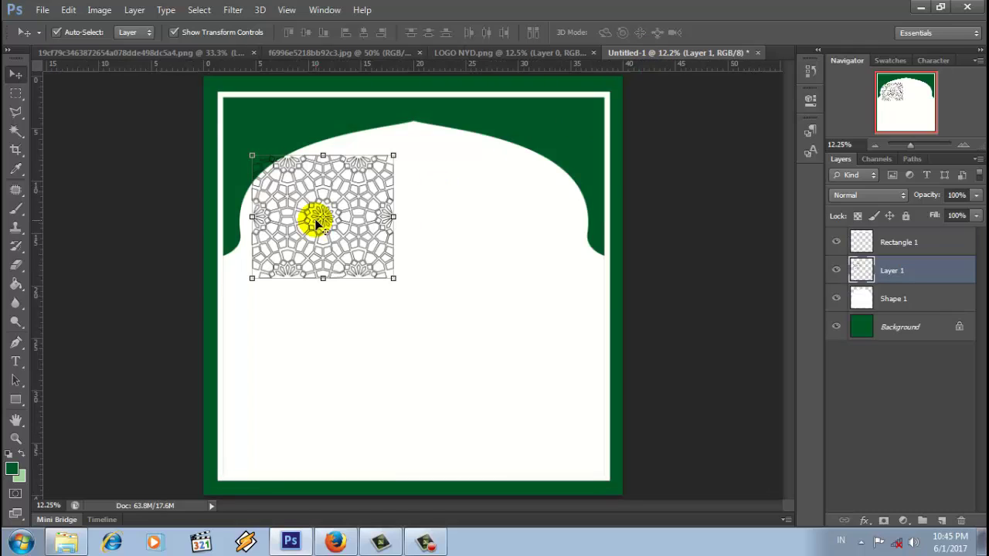
Duplicate the pattern layer, align the copy directly against the original's right edge, and merge it down into Layer 1.
right_click(900, 269)
click(629, 115)
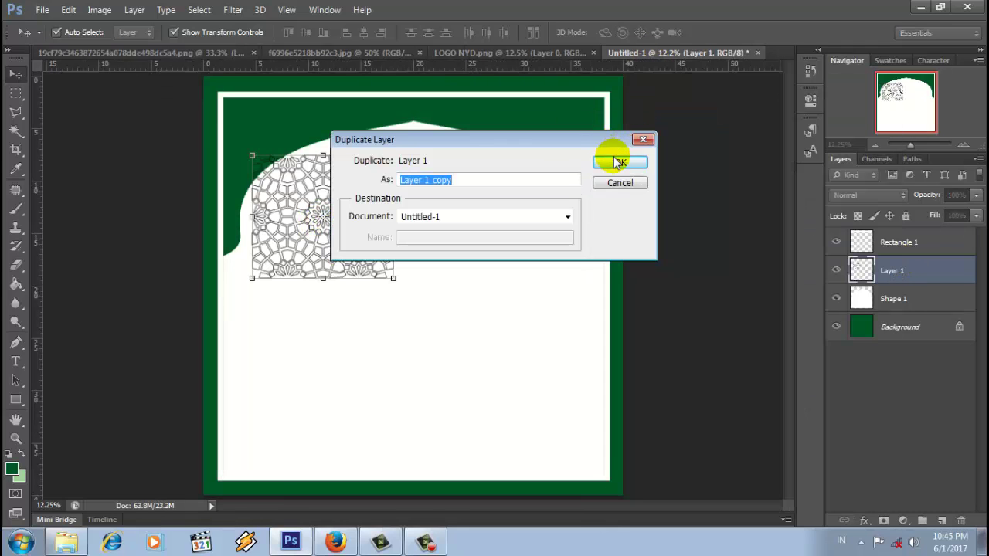
click(618, 162)
key(ctrl+t)
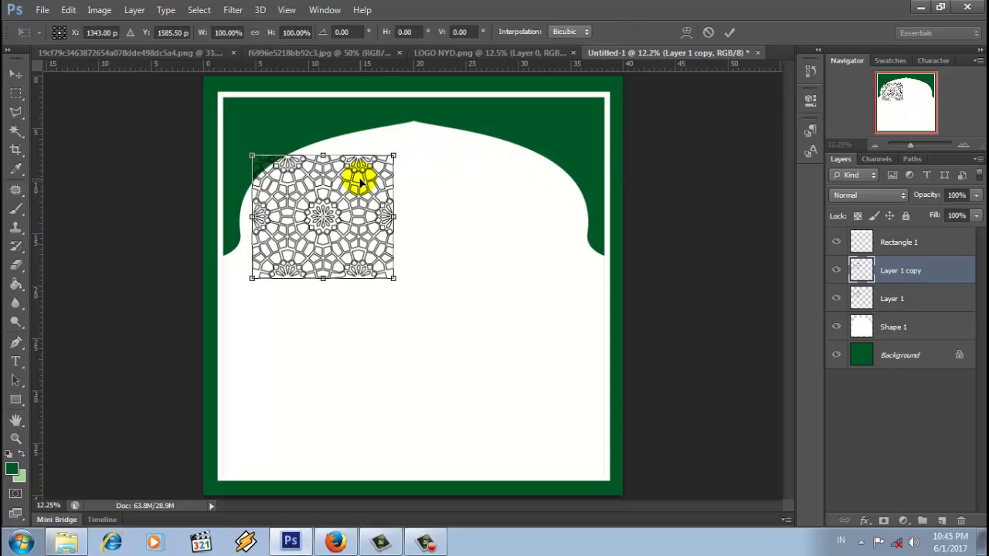
drag(361, 181, 503, 182)
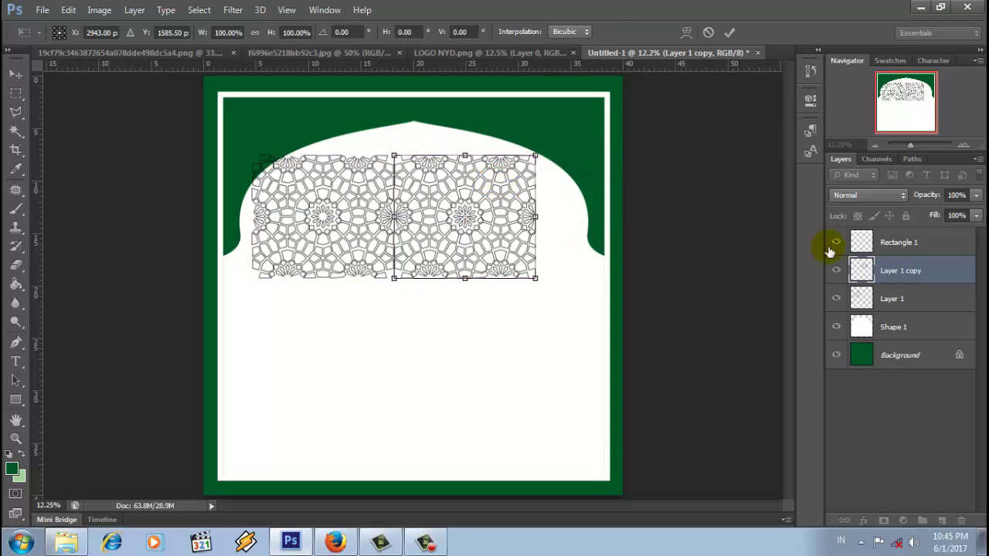
click(729, 31)
right_click(902, 271)
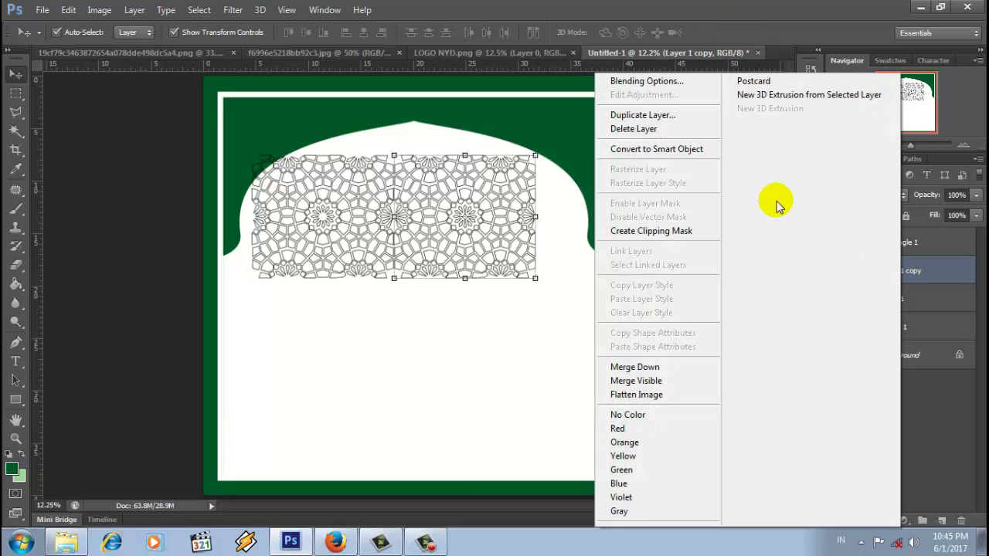
click(703, 367)
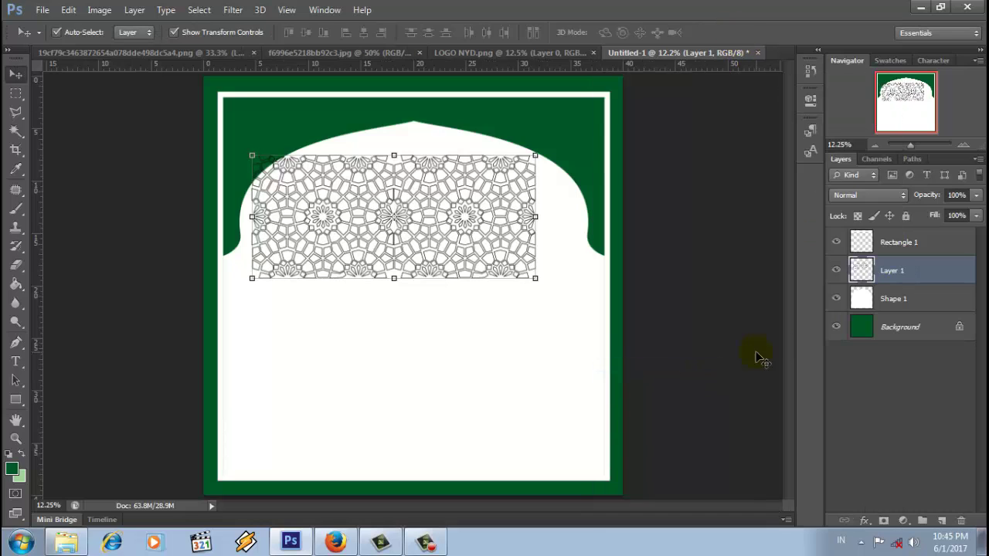
Duplicate the widened pattern layer, align the copy directly below the original, and merge the two into Layer 1.
right_click(879, 267)
click(679, 116)
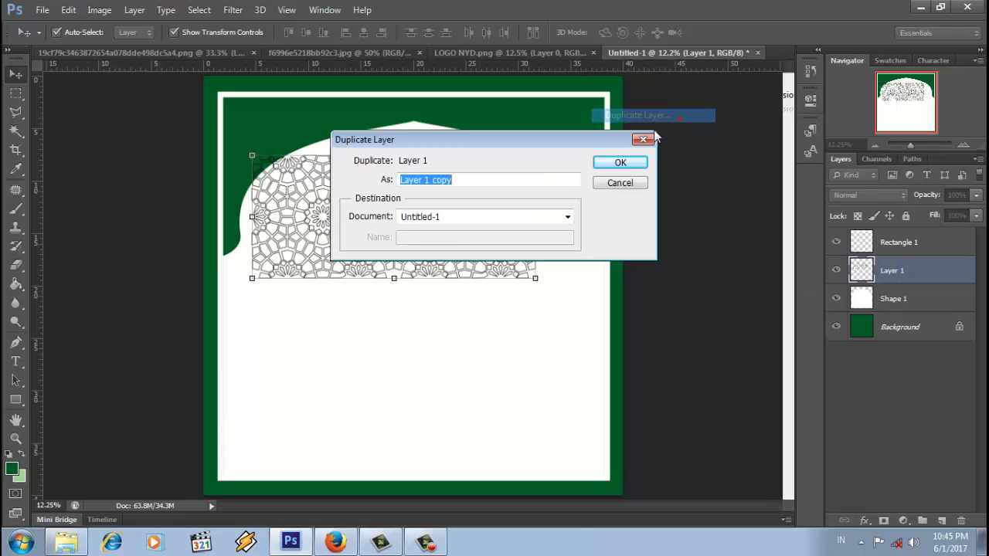
click(621, 162)
drag(512, 197, 514, 299)
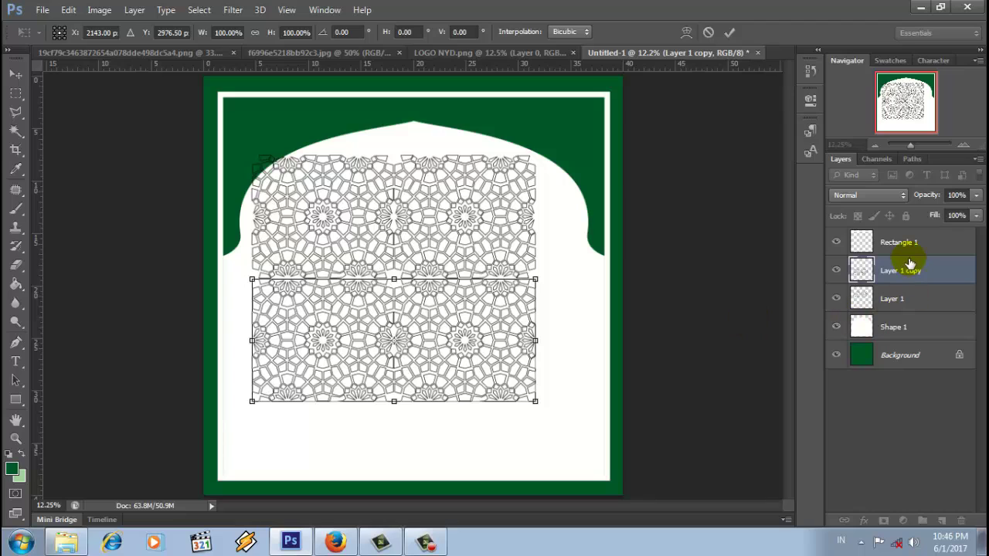
click(730, 34)
right_click(899, 272)
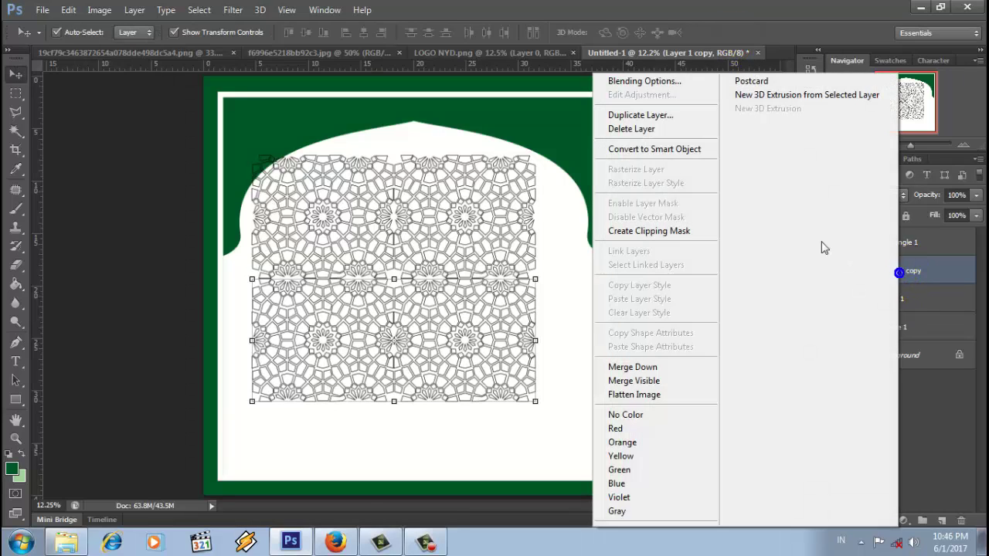
click(671, 368)
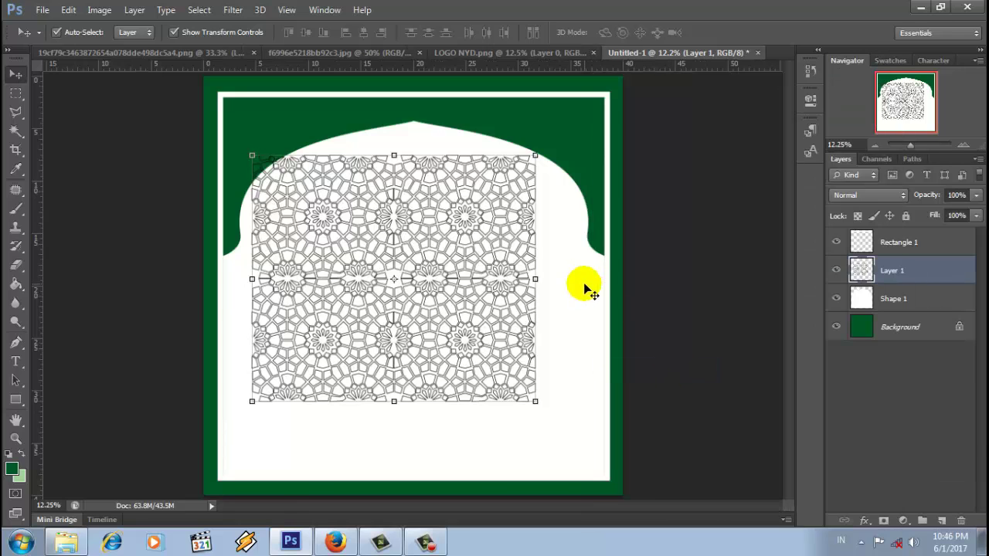
drag(507, 265, 490, 238)
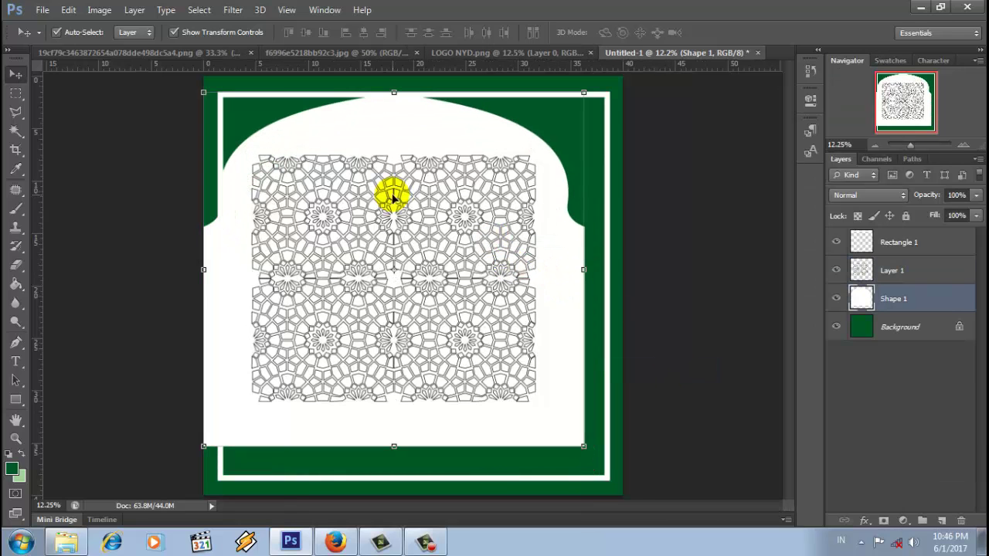
click(68, 10)
click(100, 27)
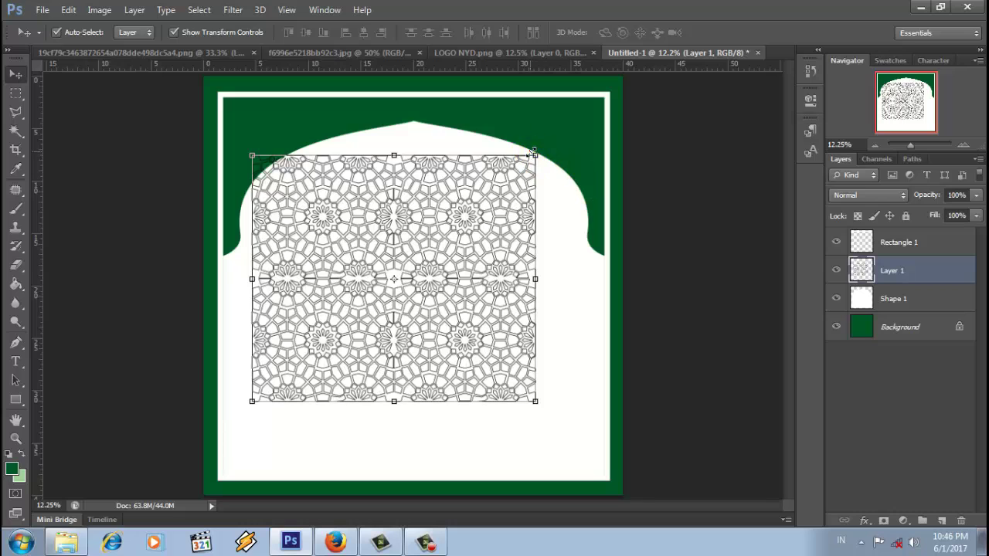
Fit the pattern to the frame's full inner width from its top-left corner and move Layer 1 below Shape 1.
click(533, 153)
drag(493, 232, 462, 163)
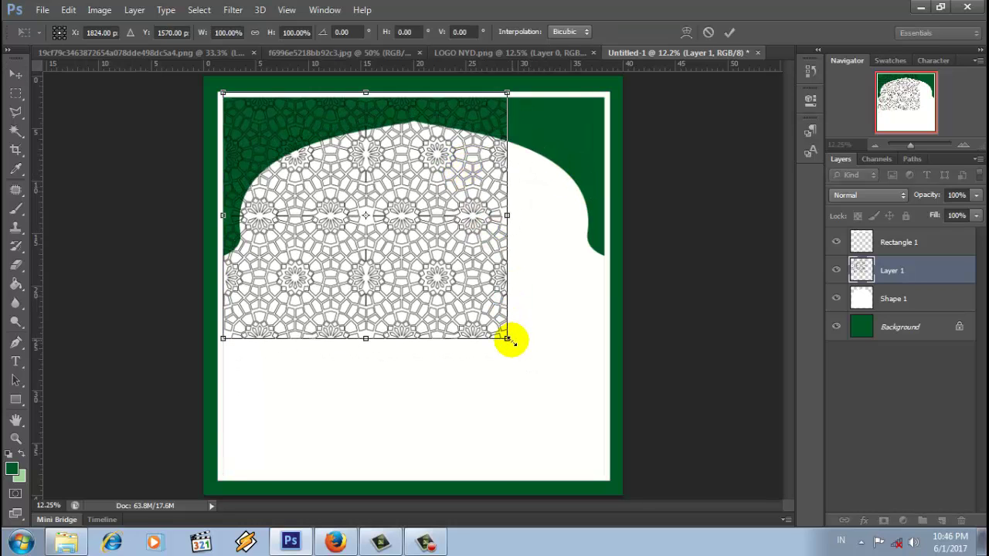
drag(507, 339, 592, 448)
click(727, 33)
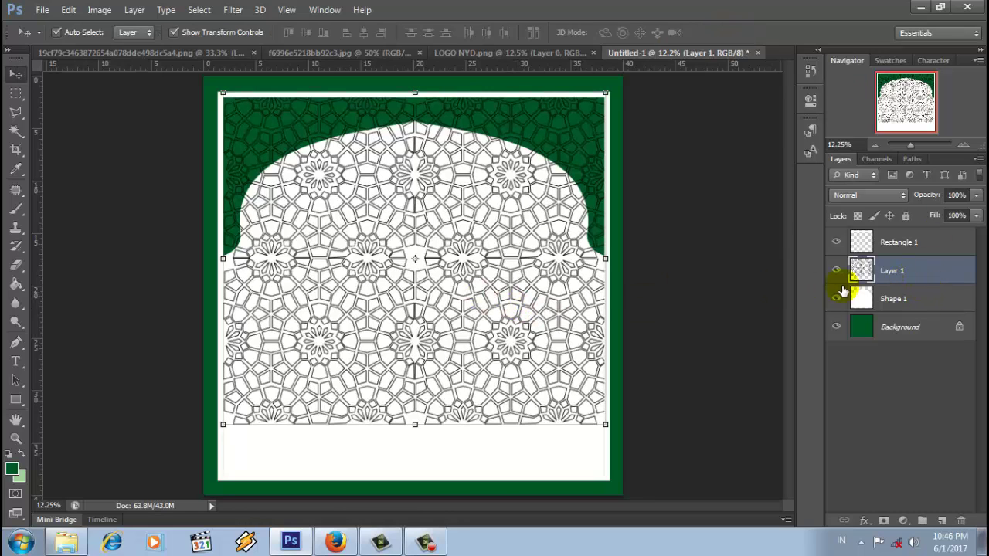
drag(881, 267, 892, 306)
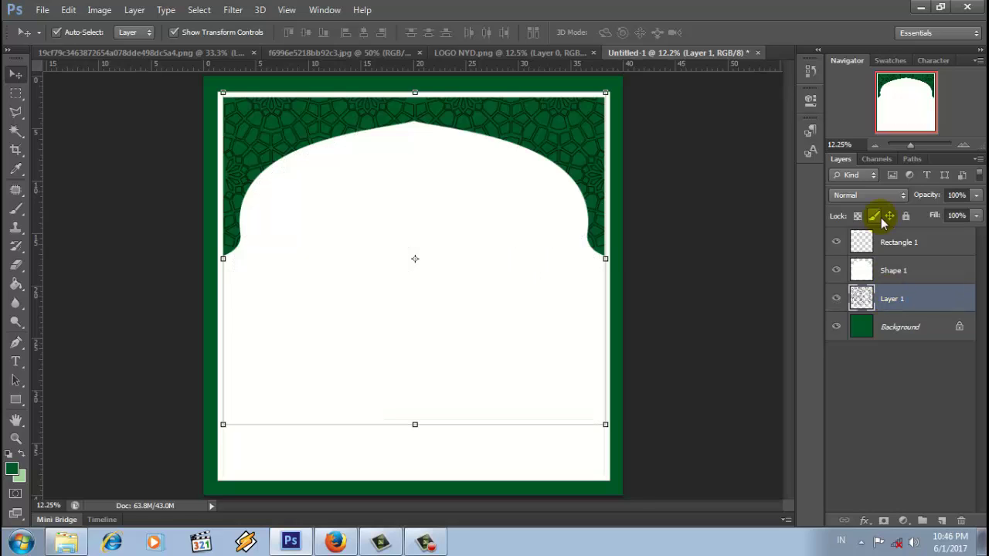
Apply a yellow Color Overlay with Normal blending and 100% opacity to the pattern on Layer 1.
right_click(895, 303)
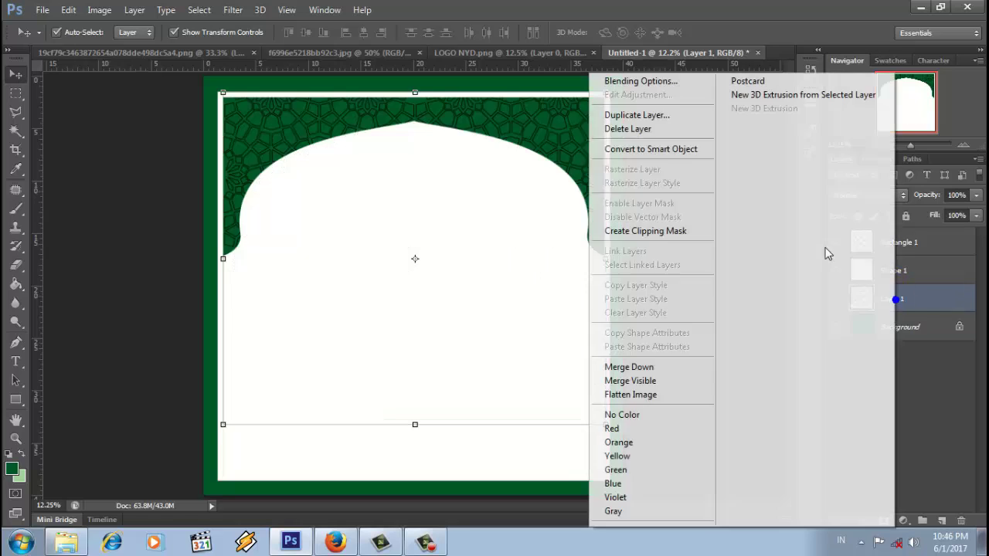
click(649, 82)
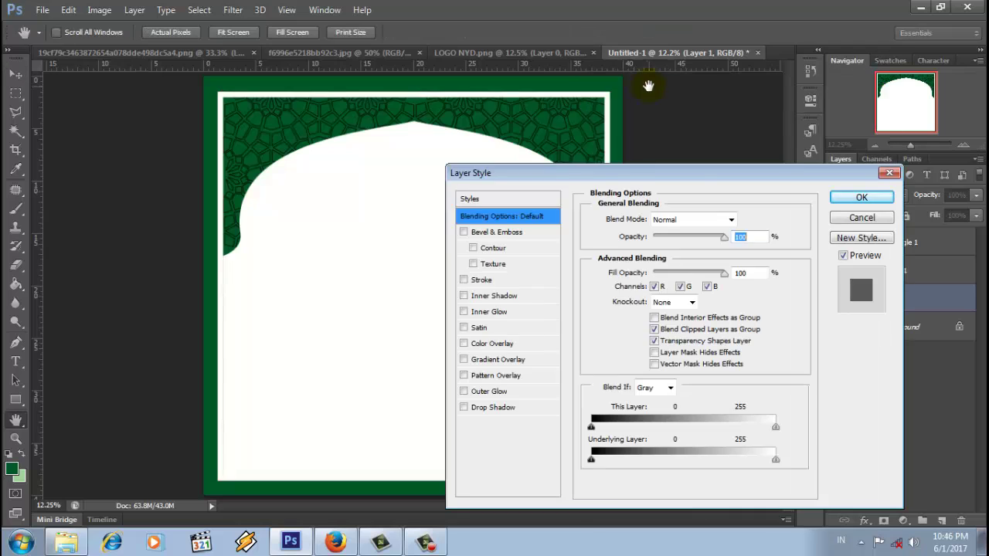
click(526, 345)
click(738, 220)
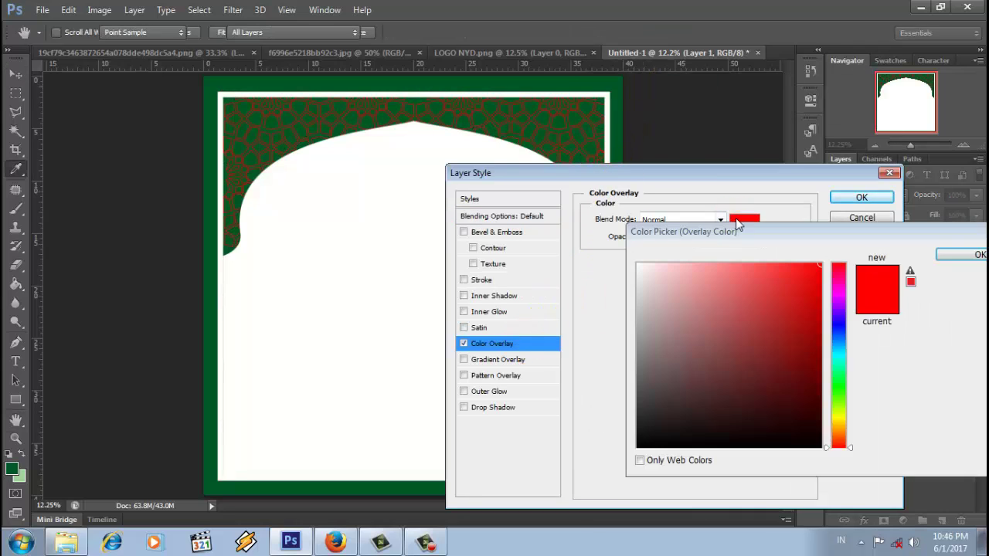
click(890, 60)
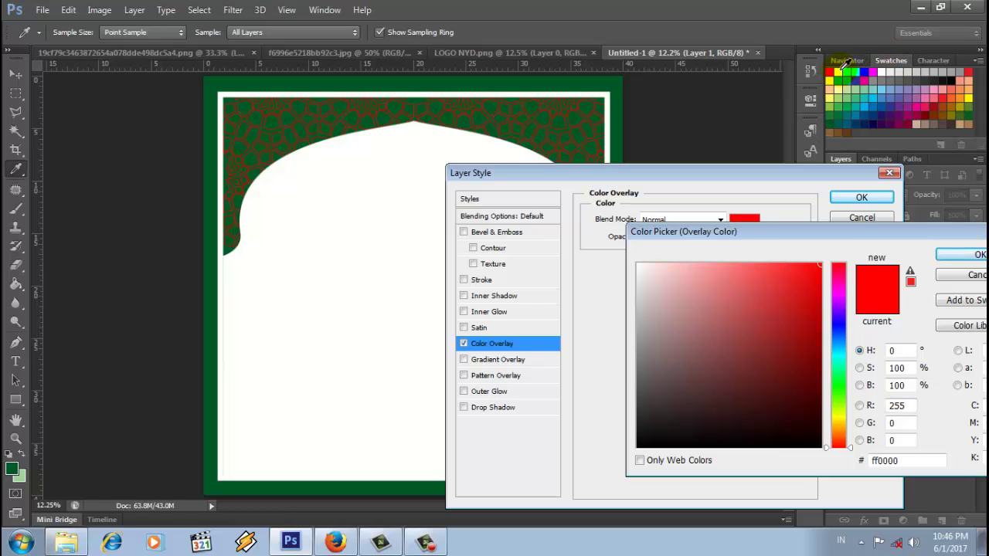
click(839, 72)
click(970, 255)
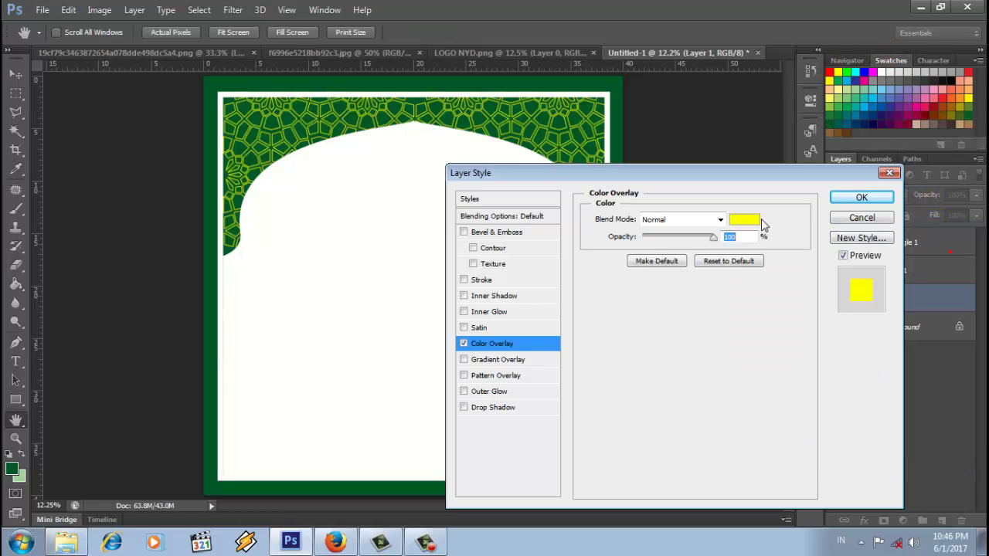
click(840, 198)
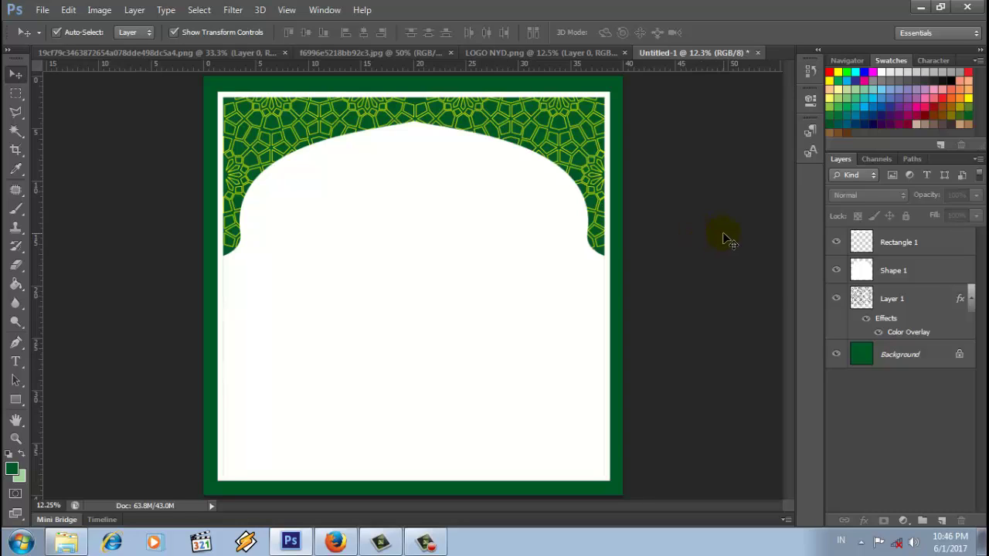
Duplicate the Shape 1 layer as Shape 1 copy and hide the copy.
click(913, 270)
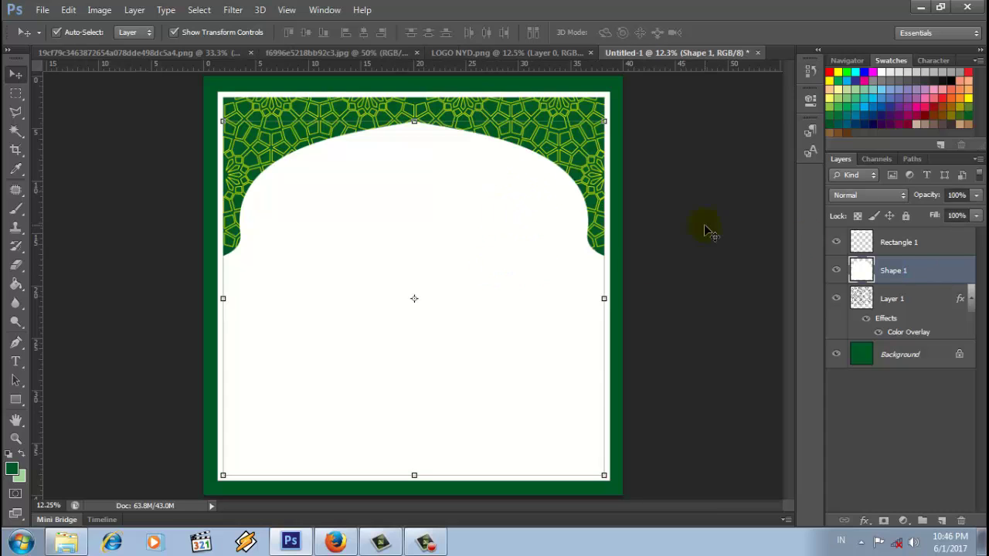
right_click(912, 269)
click(690, 116)
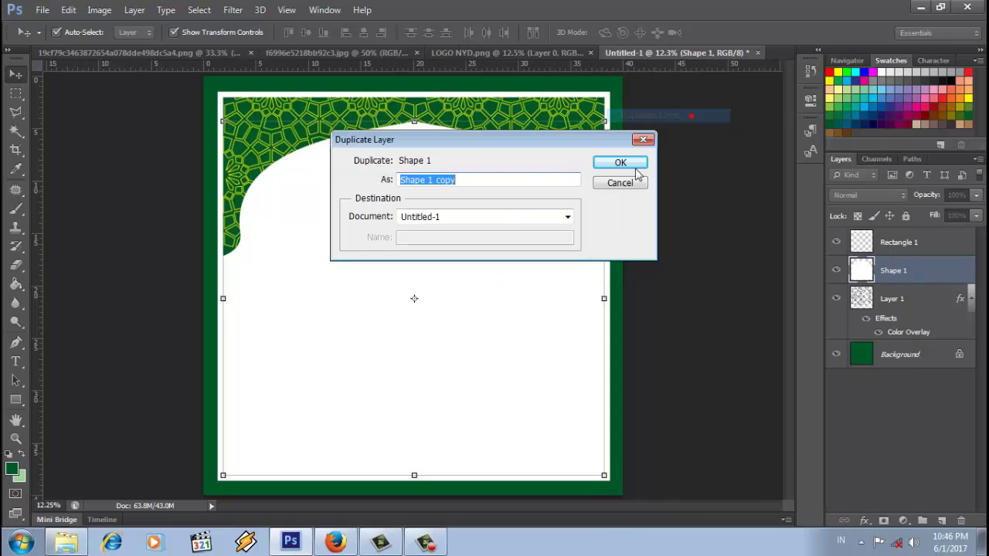
click(621, 163)
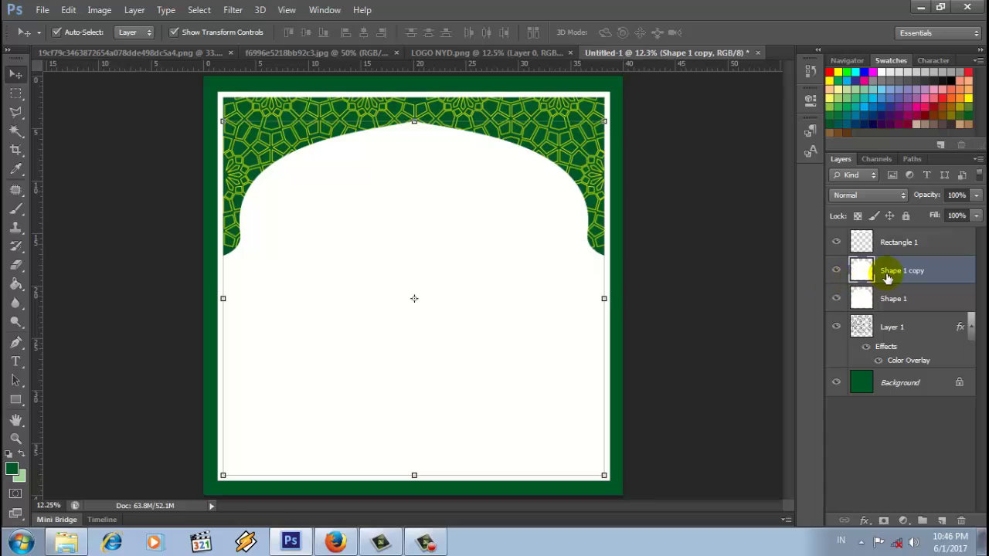
click(836, 271)
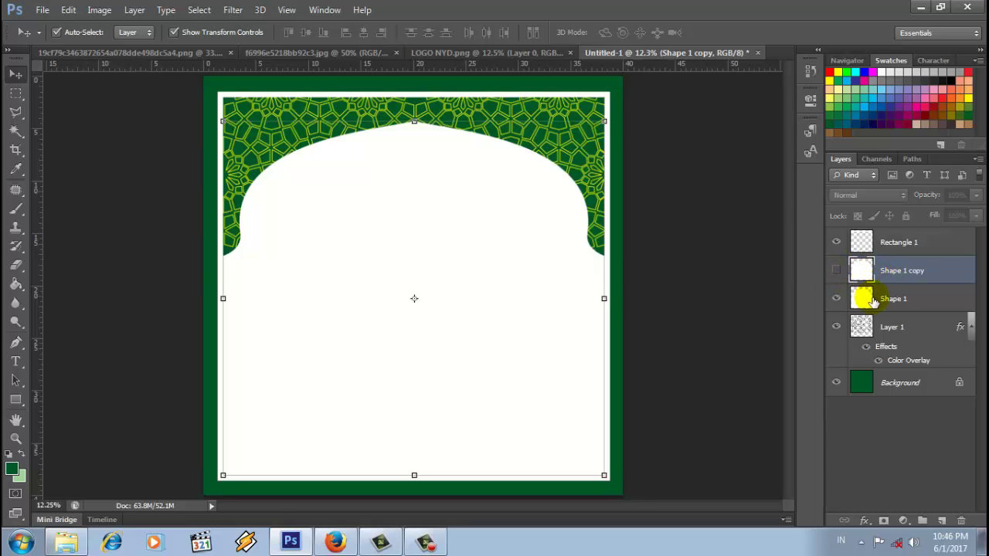
Fill the Shape 1 dome panel with the dark green foreground colour and make the Shape 1 copy layer visible.
click(858, 298)
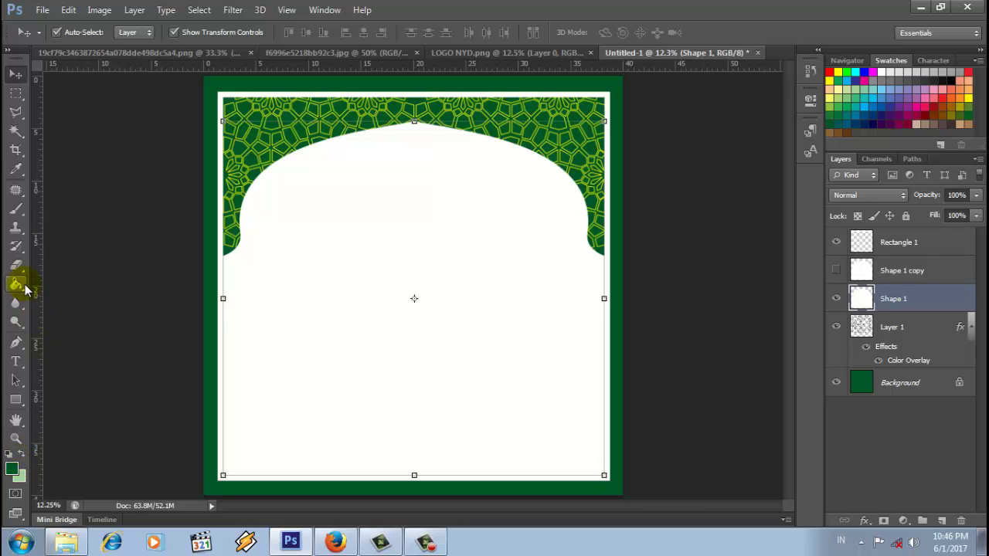
click(16, 286)
click(410, 286)
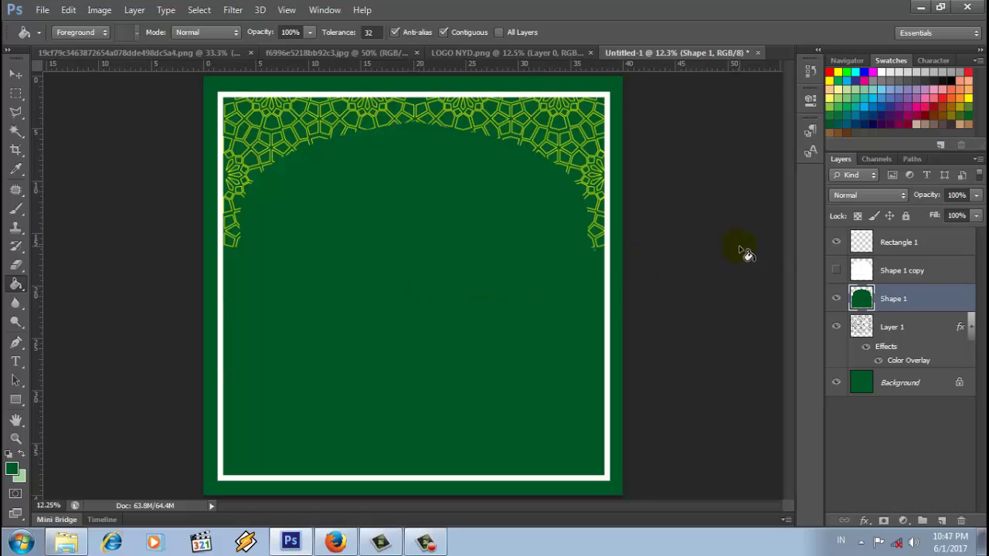
click(847, 267)
click(837, 272)
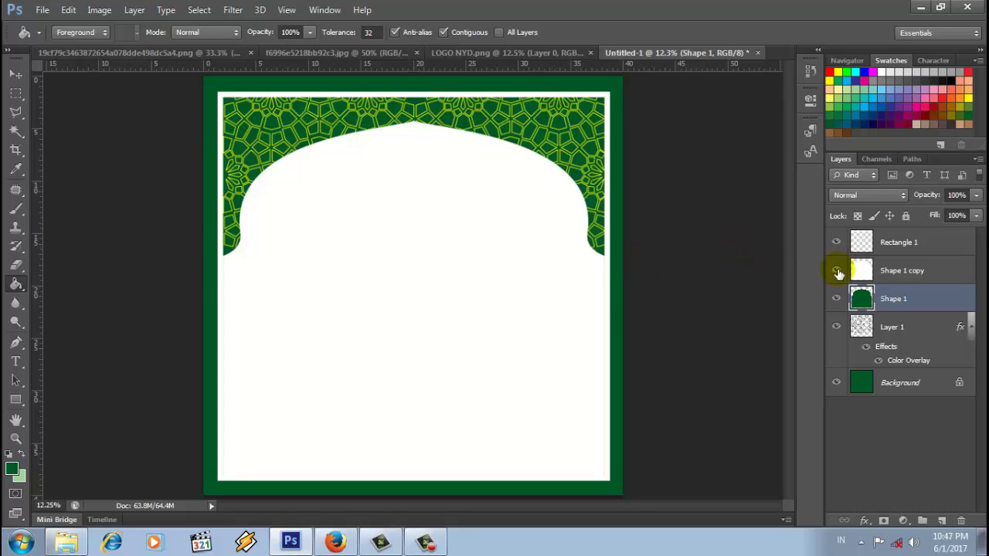
Scale Shape 1 copy to 96.20% width and 96.95% height by pulling its top and both sides inward.
click(930, 272)
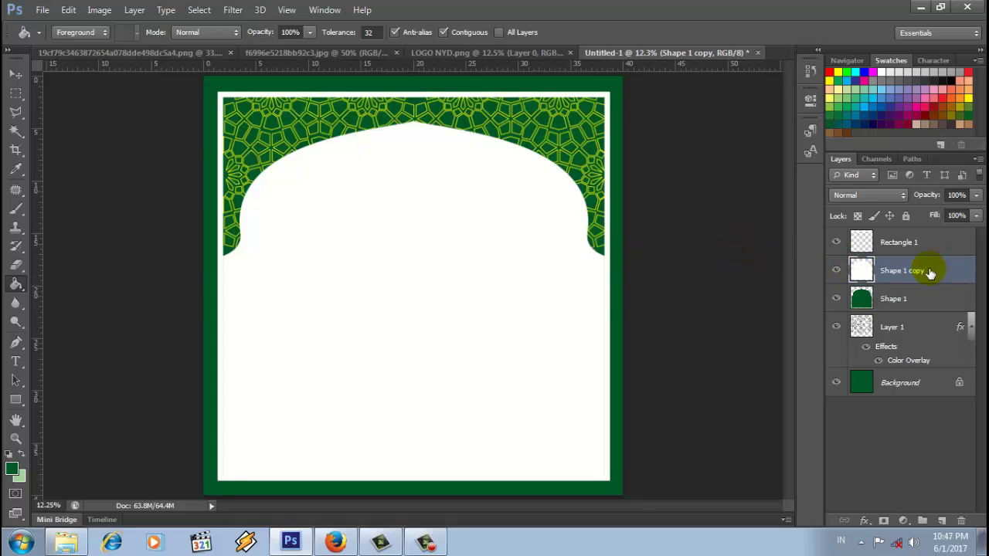
click(19, 75)
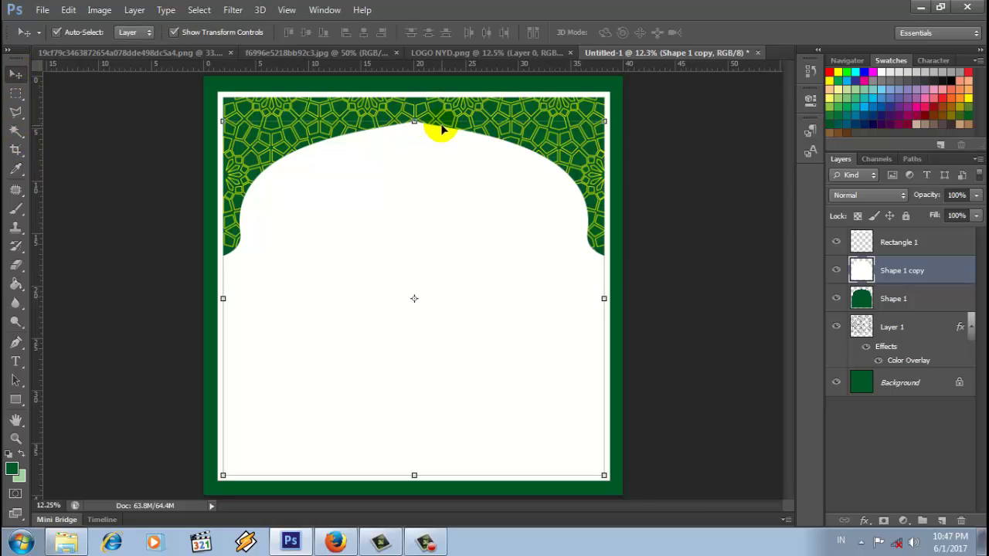
drag(414, 121, 414, 132)
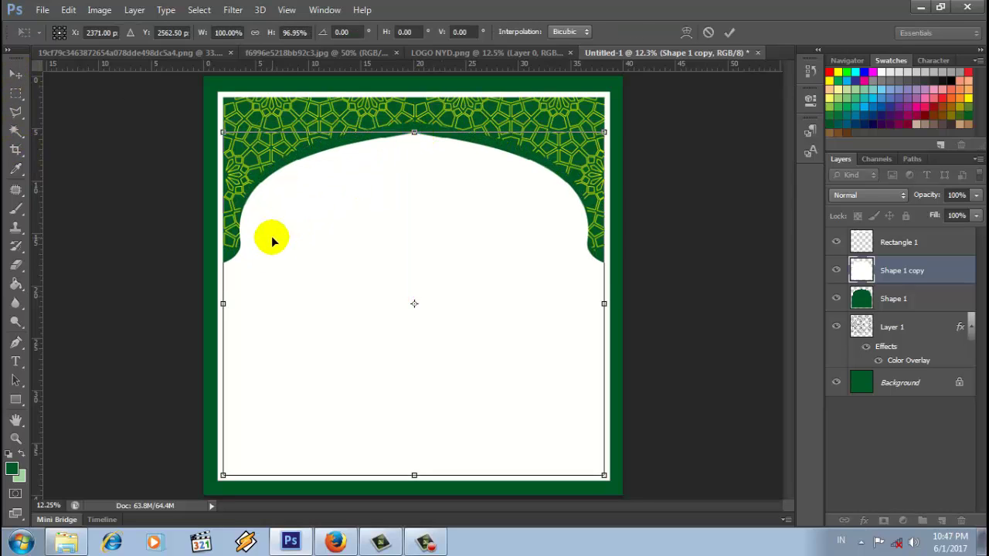
drag(225, 304, 234, 300)
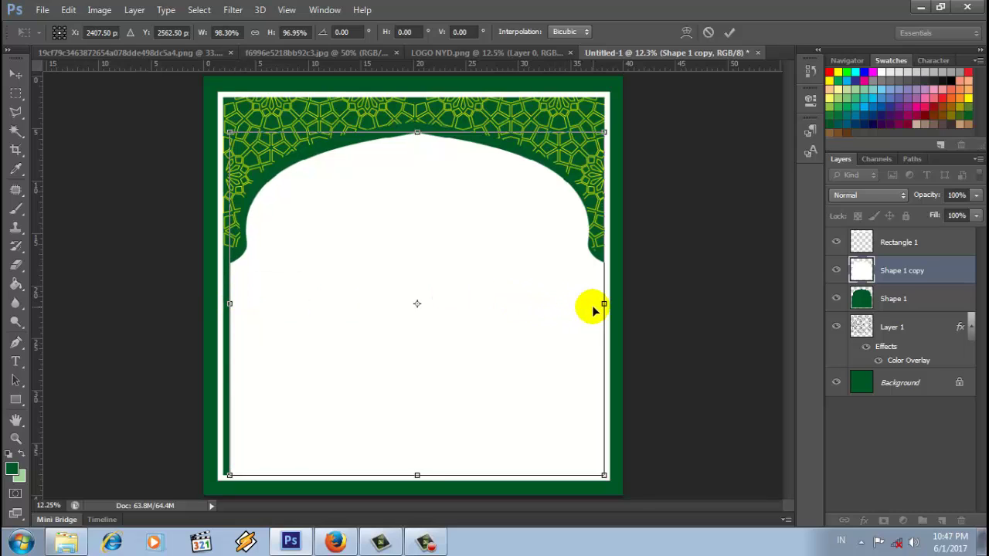
drag(605, 304, 596, 304)
click(732, 33)
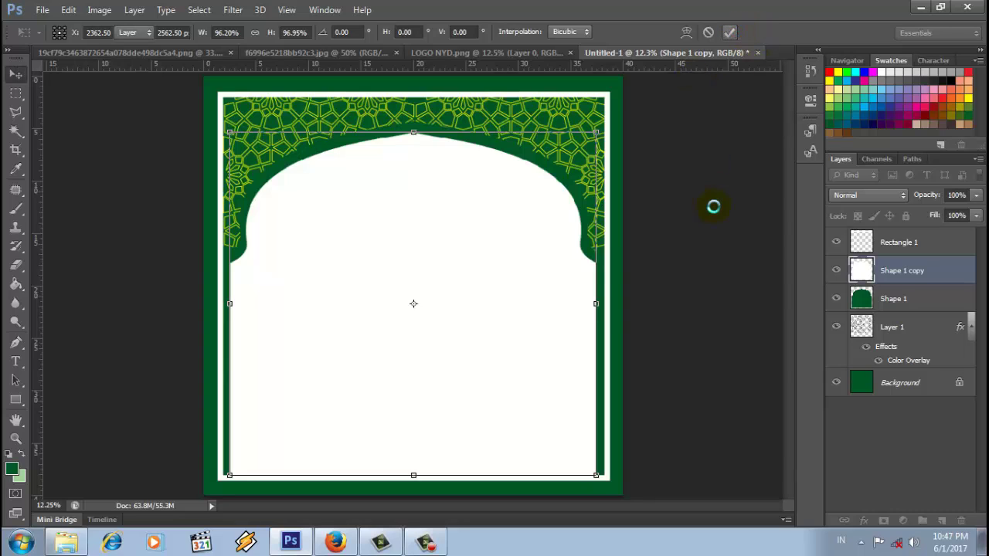
click(699, 282)
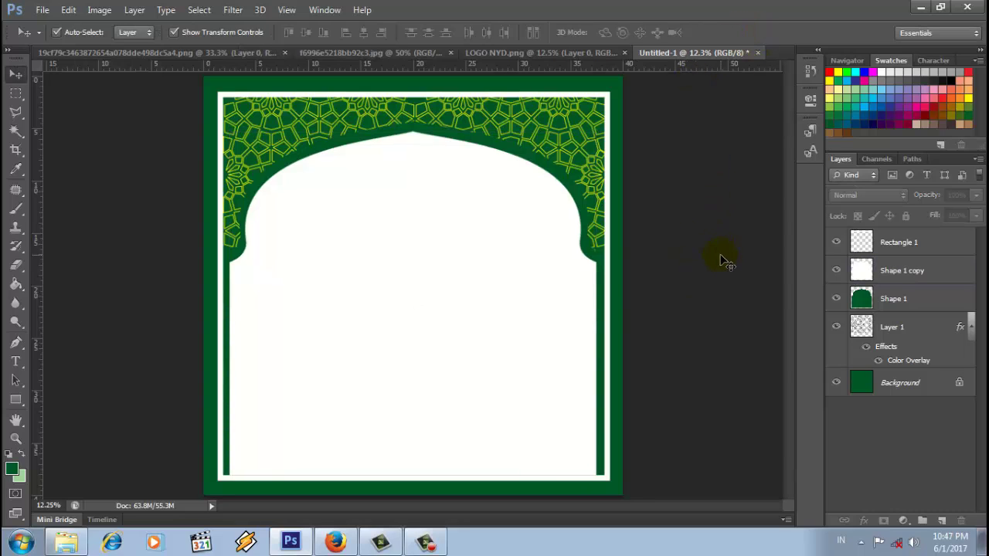
On Shape 1 copy, make a rectangular selection from the dome's lower curve ends to the frame's bottom, across the full inner width.
drag(16, 92, 90, 91)
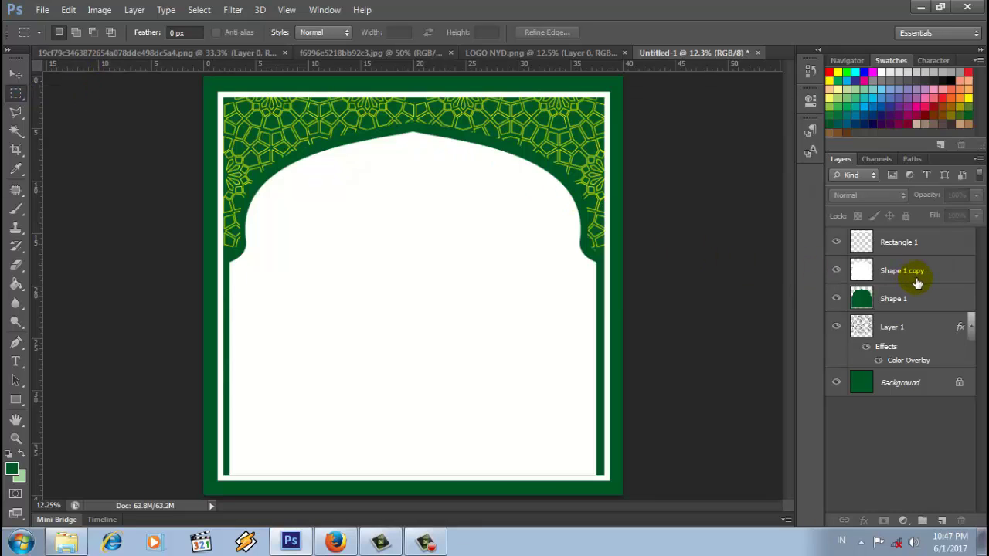
click(917, 284)
click(850, 60)
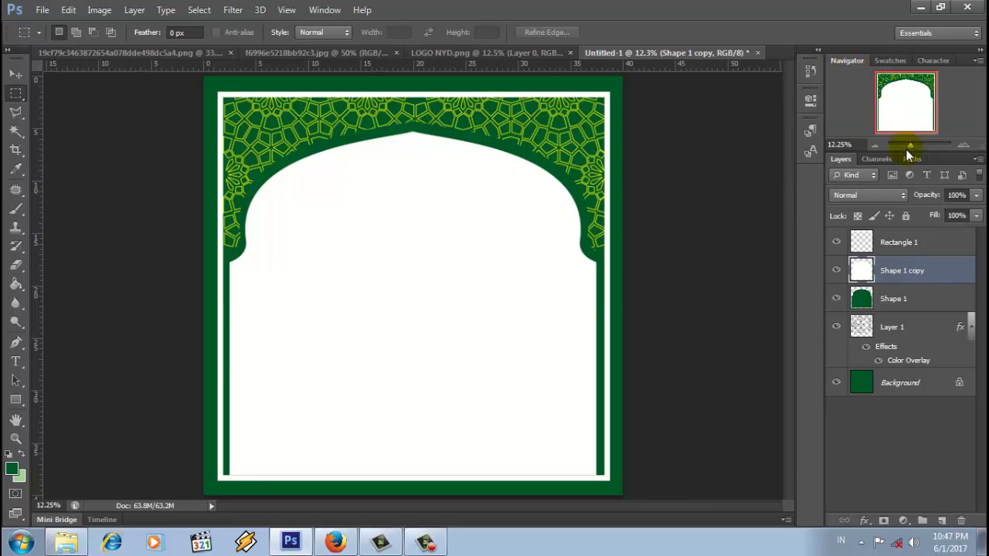
drag(910, 149, 913, 149)
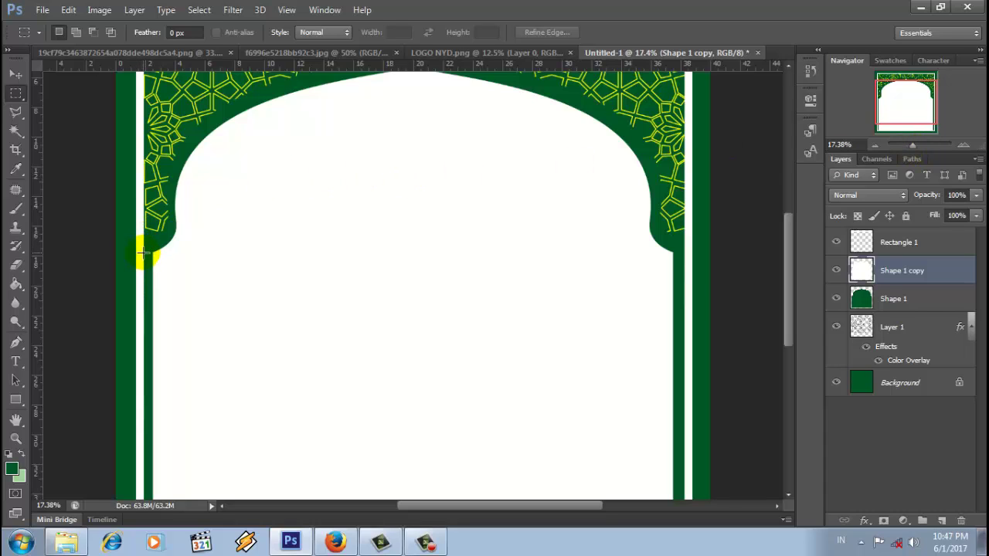
drag(144, 252, 688, 449)
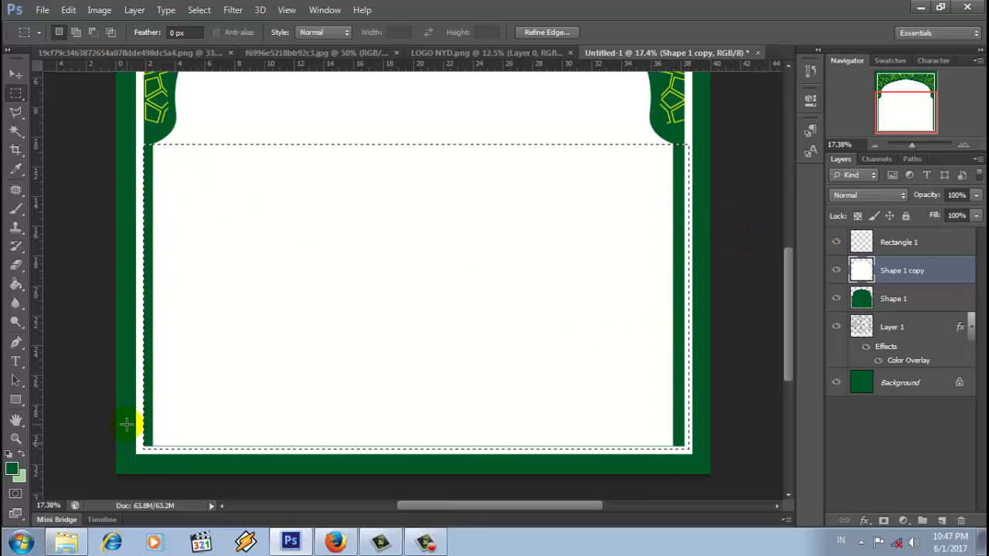
Set the foreground colour to the panel's white, fill the green side strips inside the selection with it, and deselect.
click(13, 469)
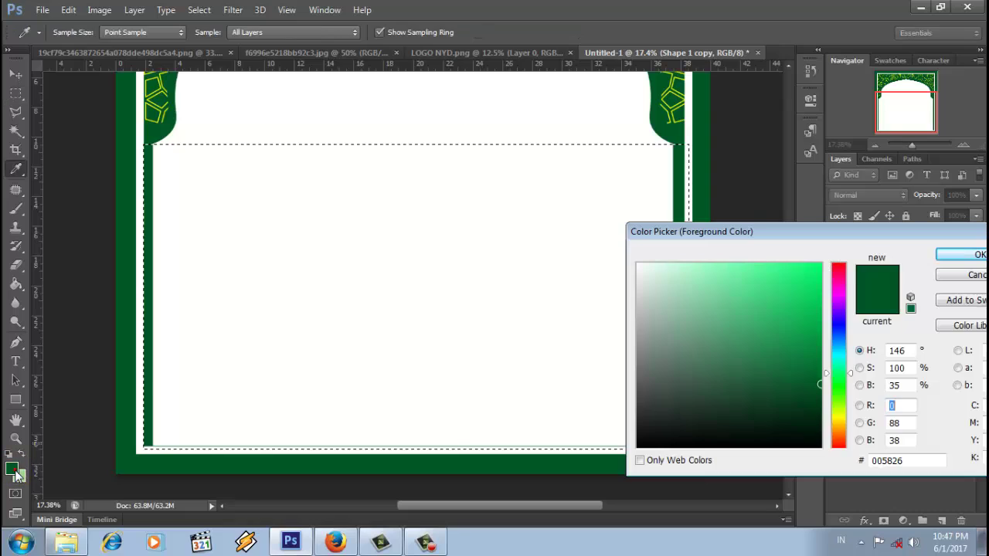
click(322, 313)
click(974, 253)
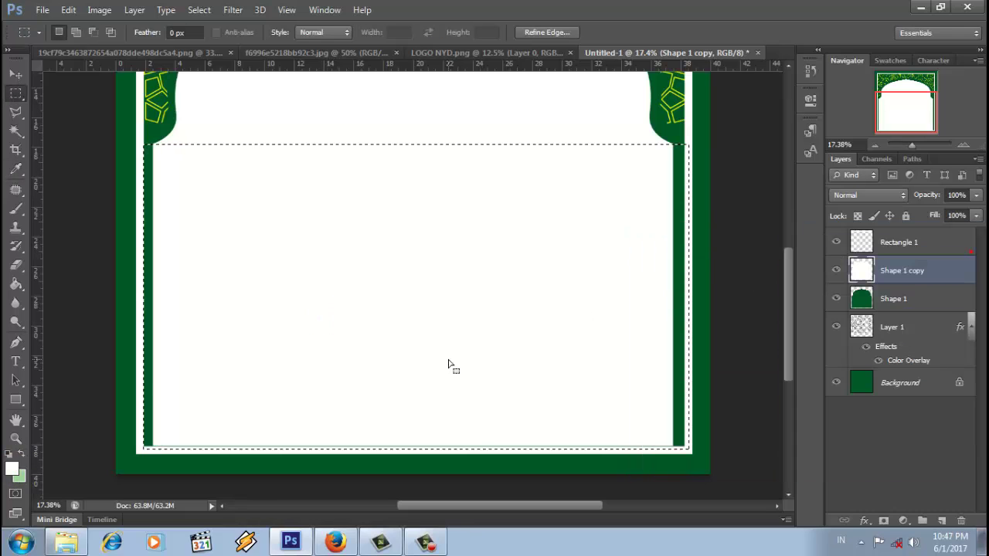
click(17, 284)
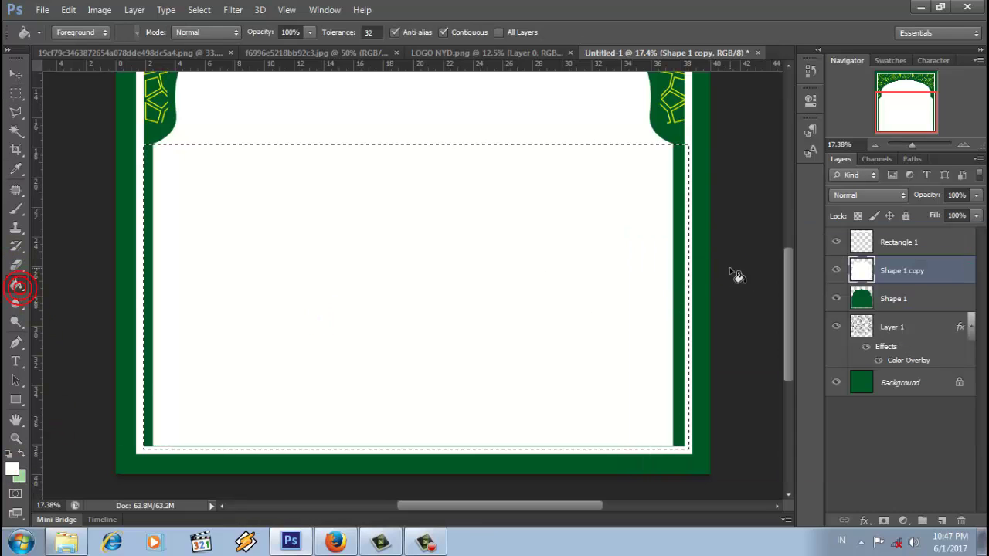
click(680, 286)
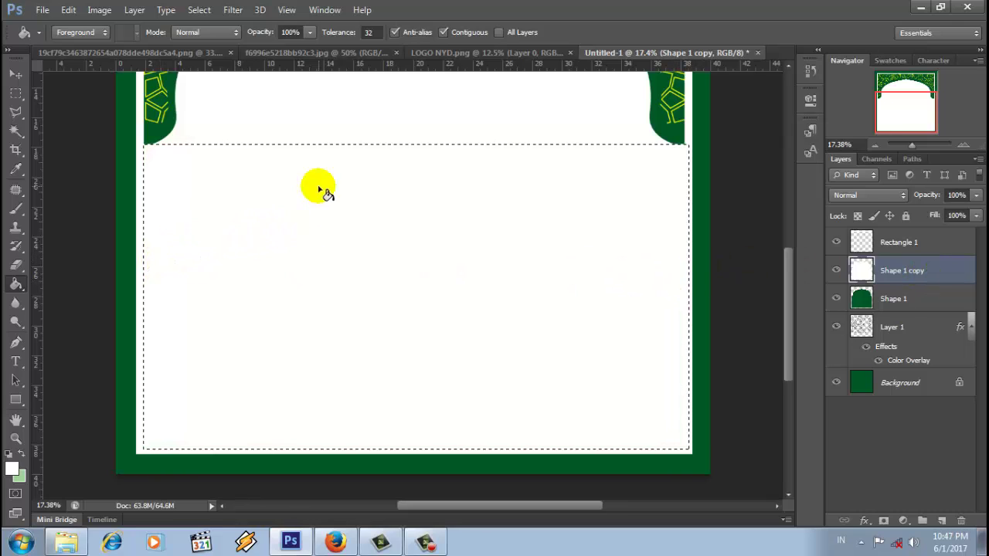
click(199, 9)
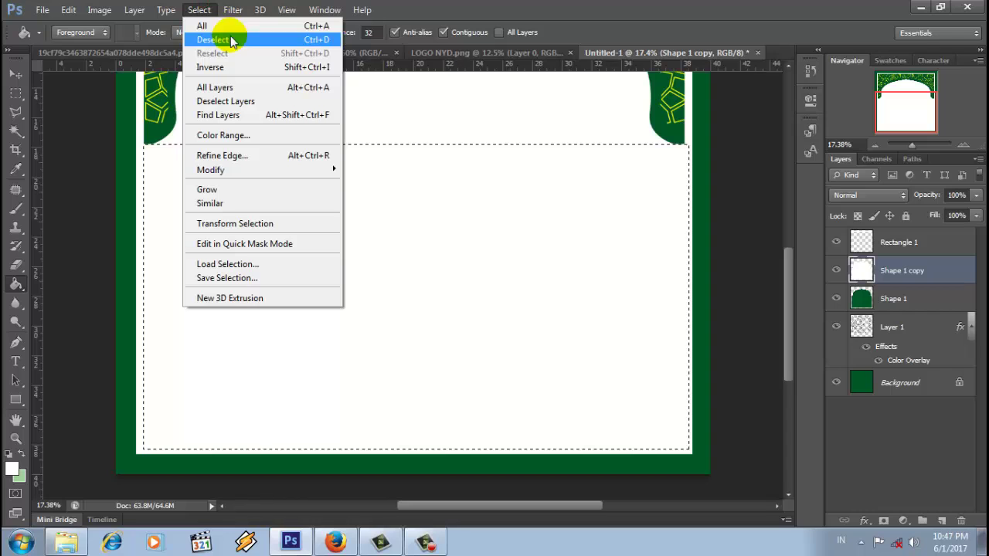
click(229, 39)
Apply a yellow outside Stroke of 15 px with Normal blending and 100% opacity to Shape 1 copy.
scroll(650, 185, up, 5)
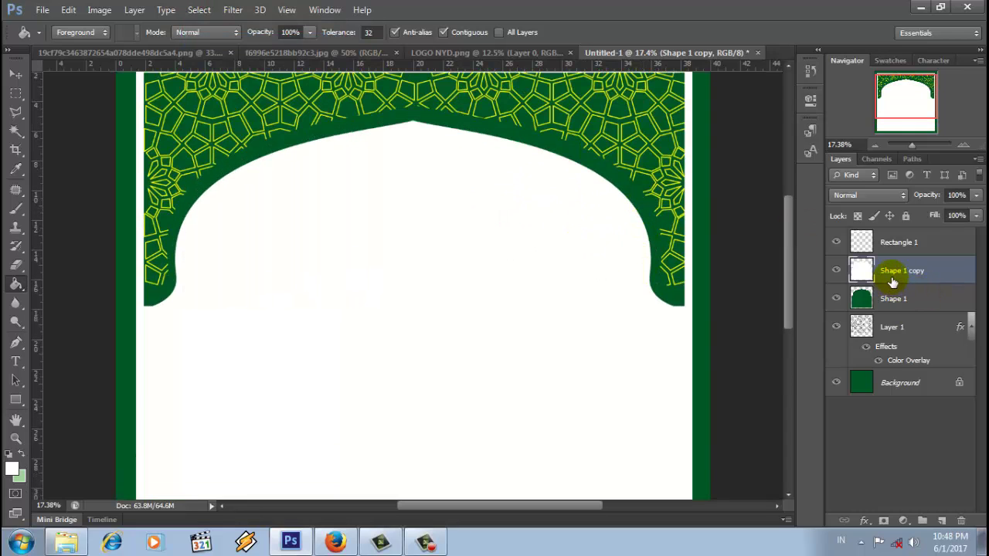
right_click(893, 283)
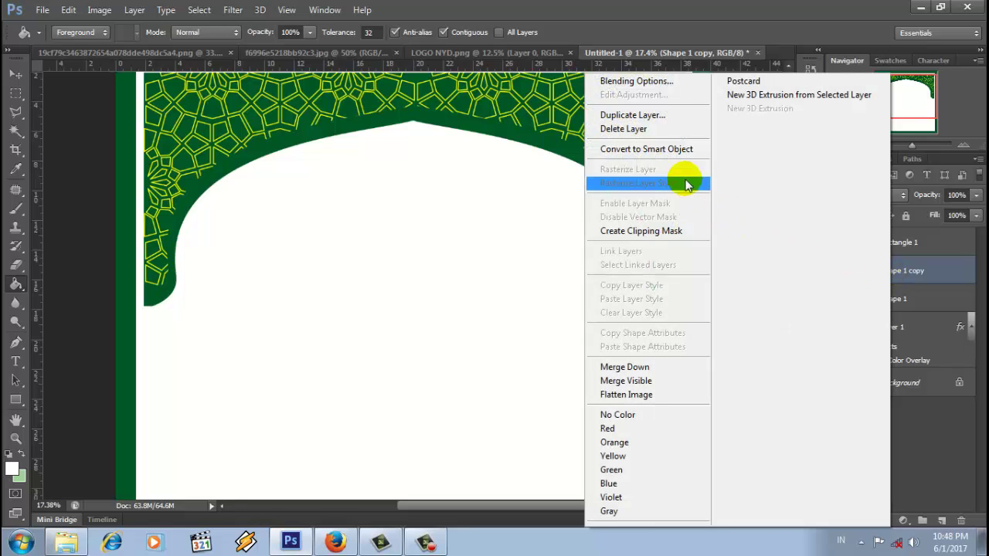
click(641, 81)
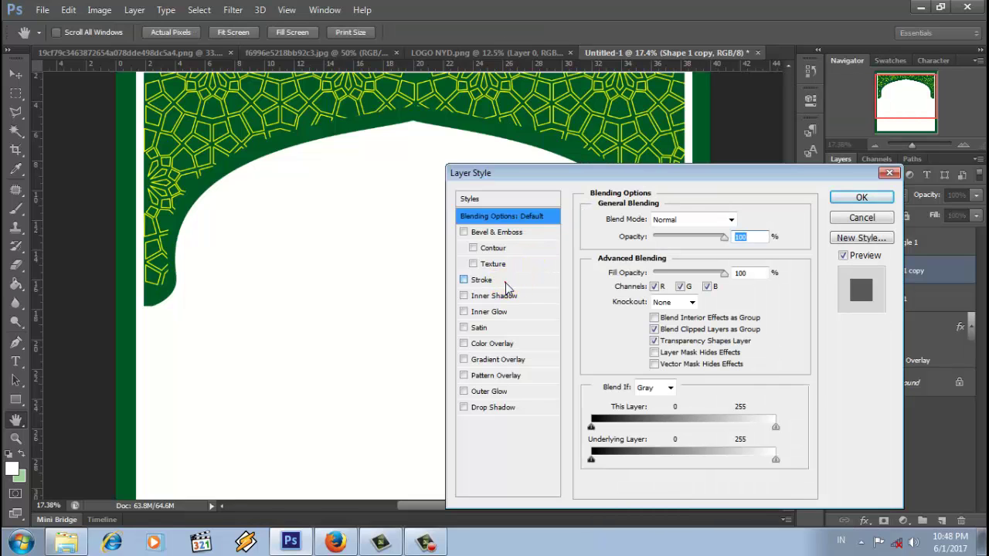
click(505, 283)
click(624, 318)
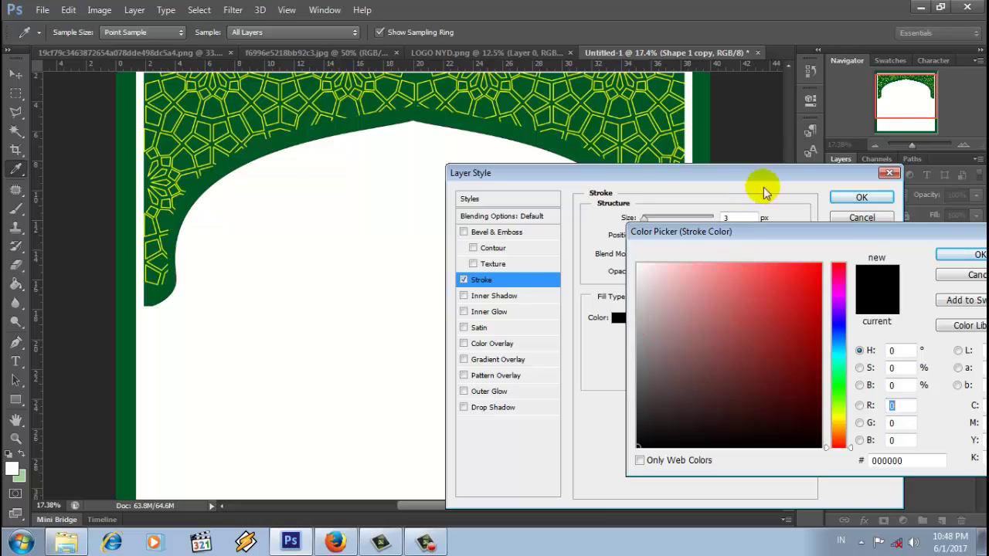
click(889, 60)
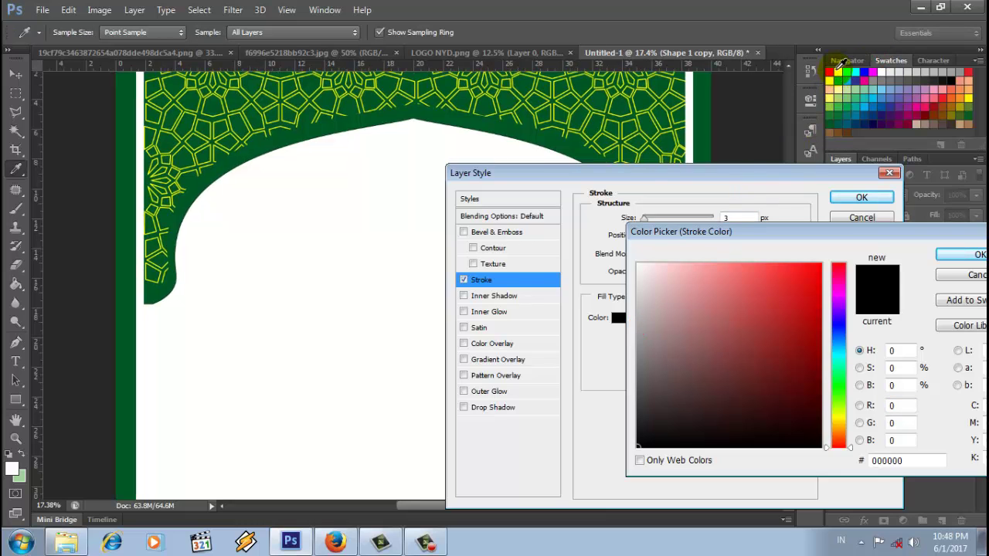
click(838, 72)
click(957, 255)
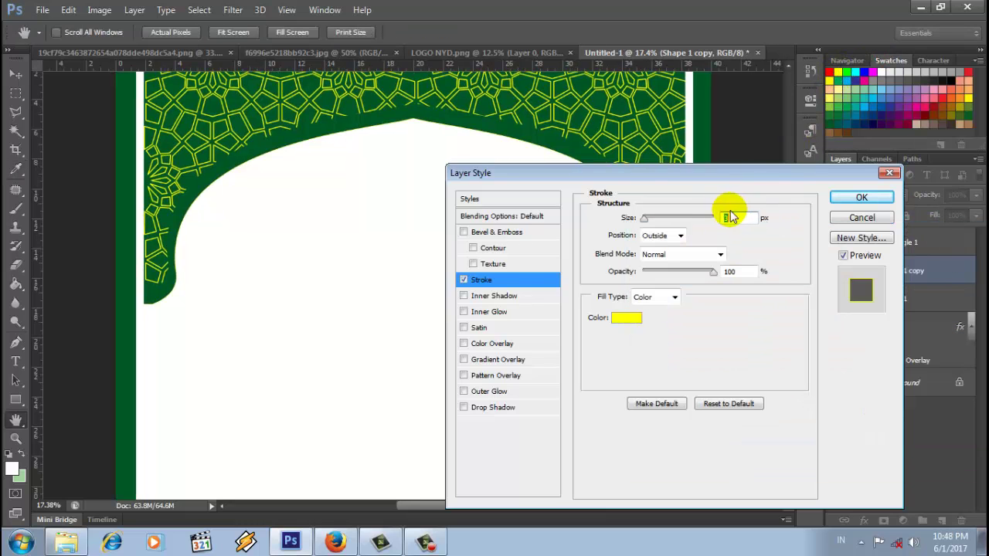
drag(650, 223, 651, 224)
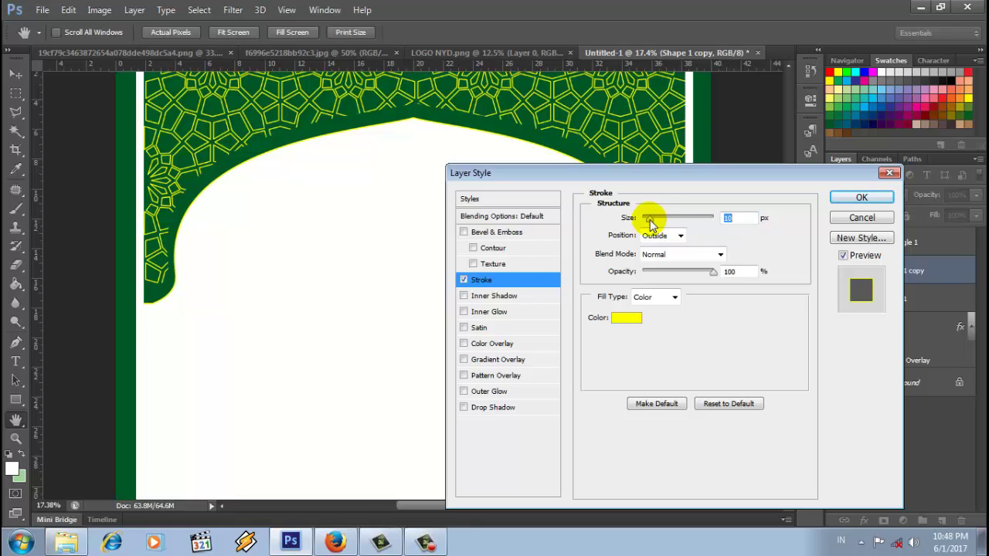
text(15)
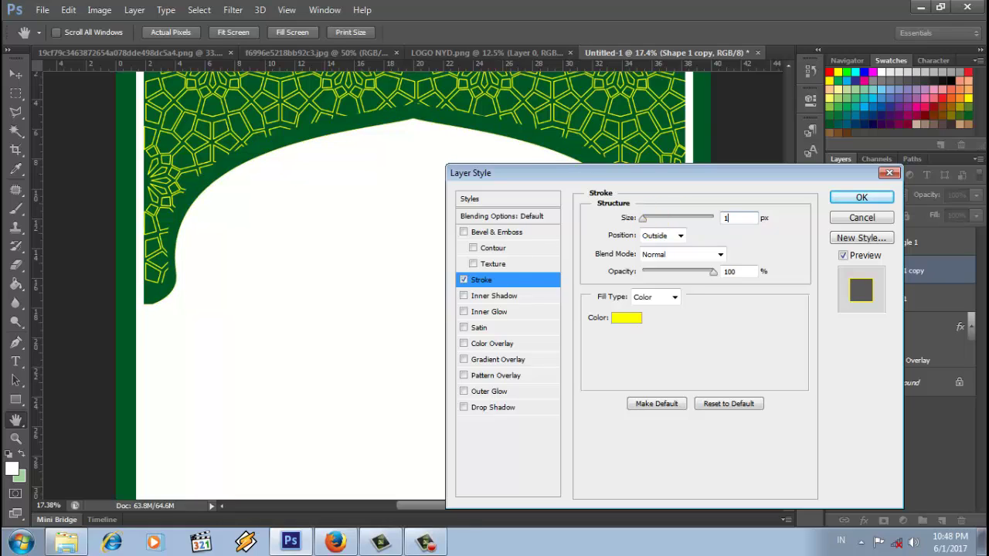
click(859, 198)
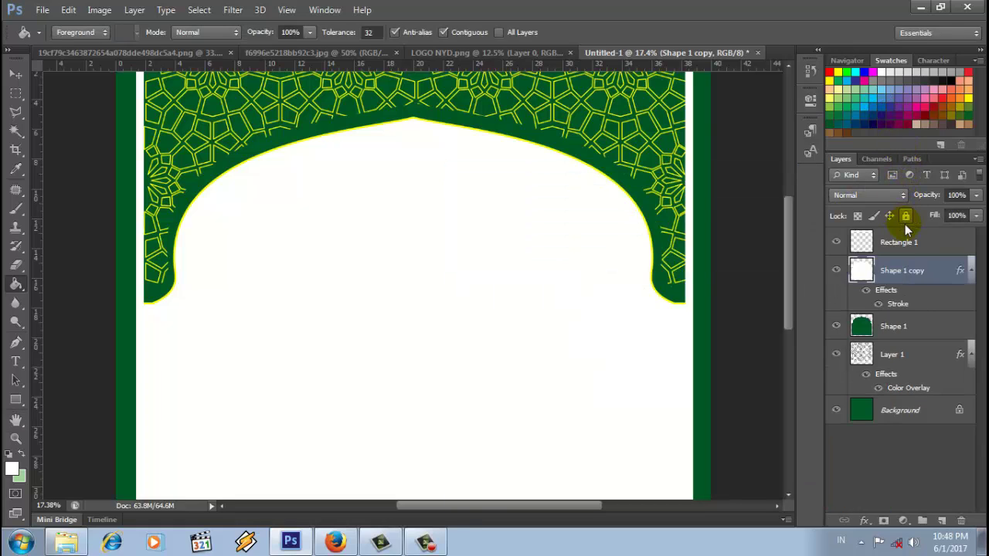
Duplicate the pattern on Layer 1 and move Layer 1 copy above Shape 1 copy in the layer order.
click(848, 61)
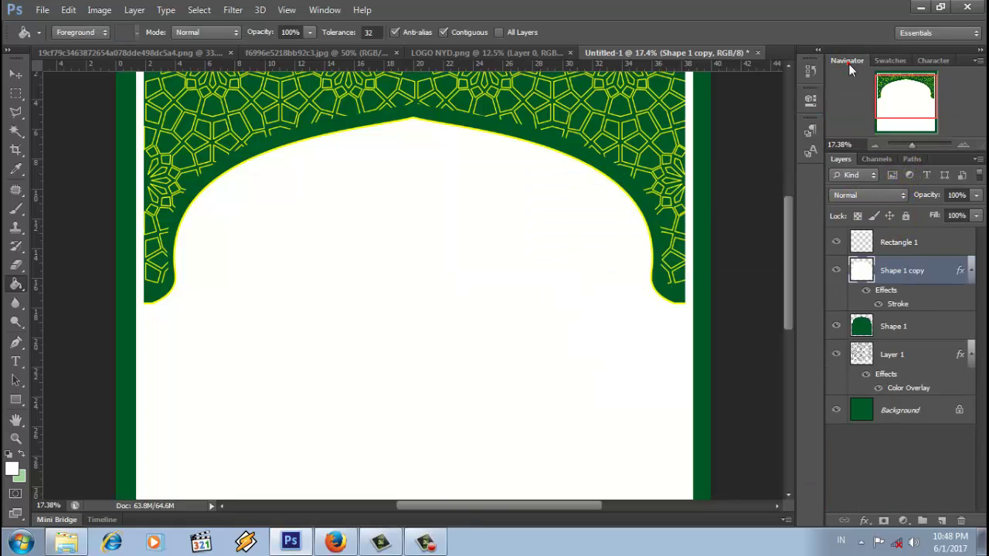
click(908, 144)
drag(908, 145, 910, 144)
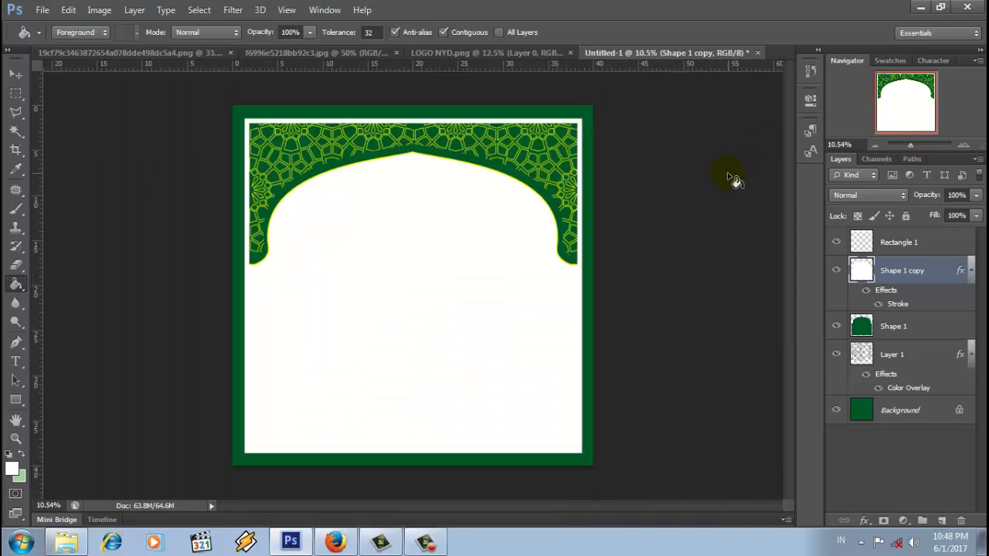
click(893, 357)
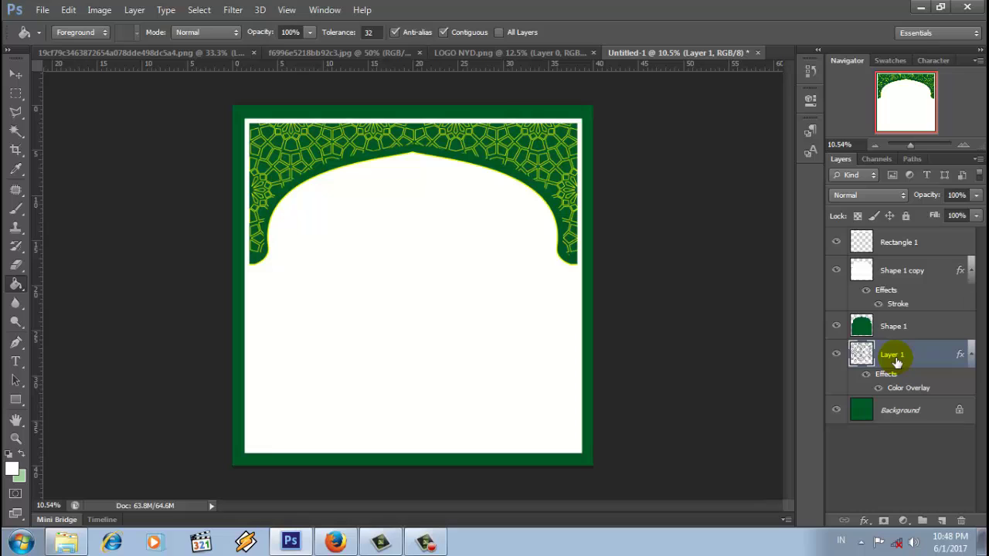
right_click(897, 363)
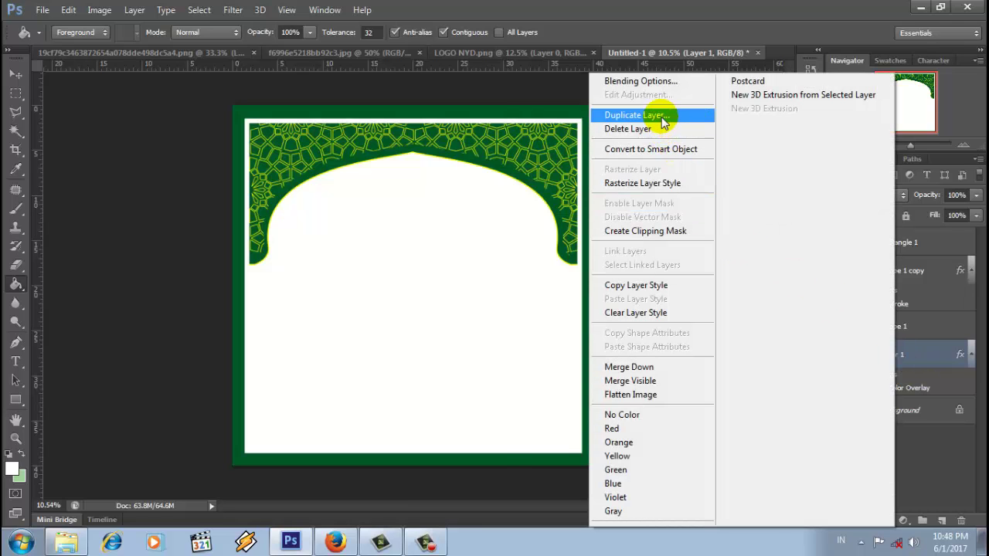
click(661, 115)
click(621, 163)
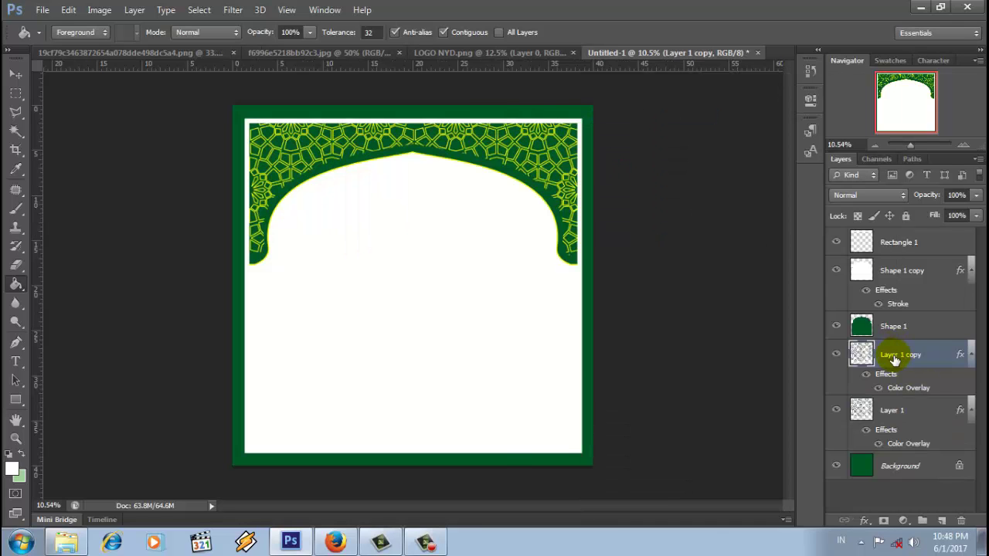
drag(894, 361, 876, 263)
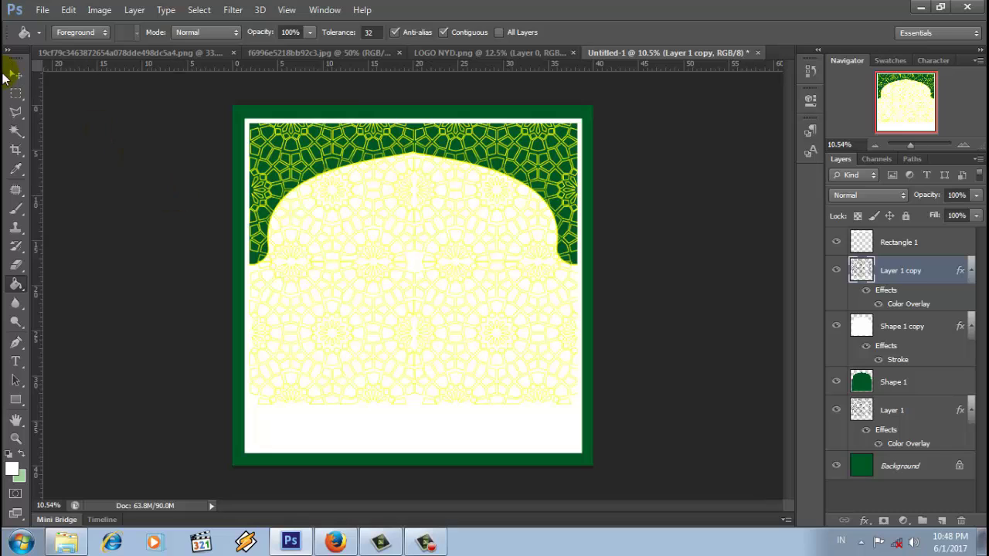
Move the Layer 1 copy pattern down over the white dome panel and apply the transform.
click(19, 74)
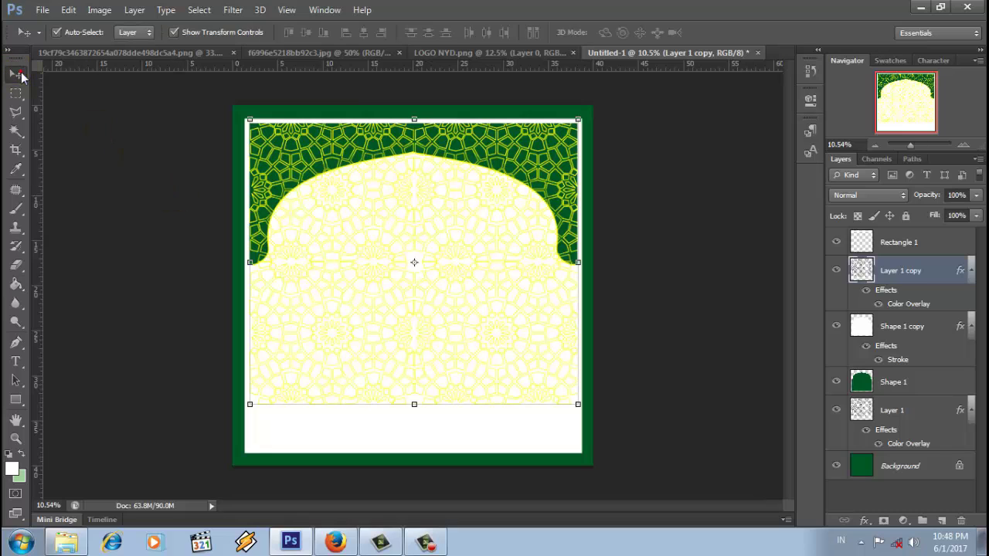
click(575, 404)
drag(532, 360, 521, 403)
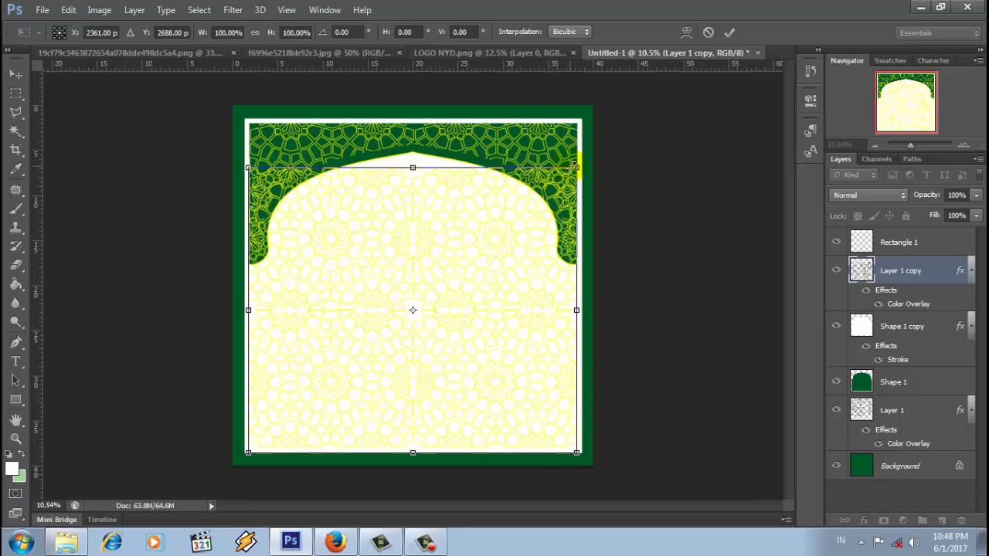
drag(469, 200, 468, 179)
click(731, 33)
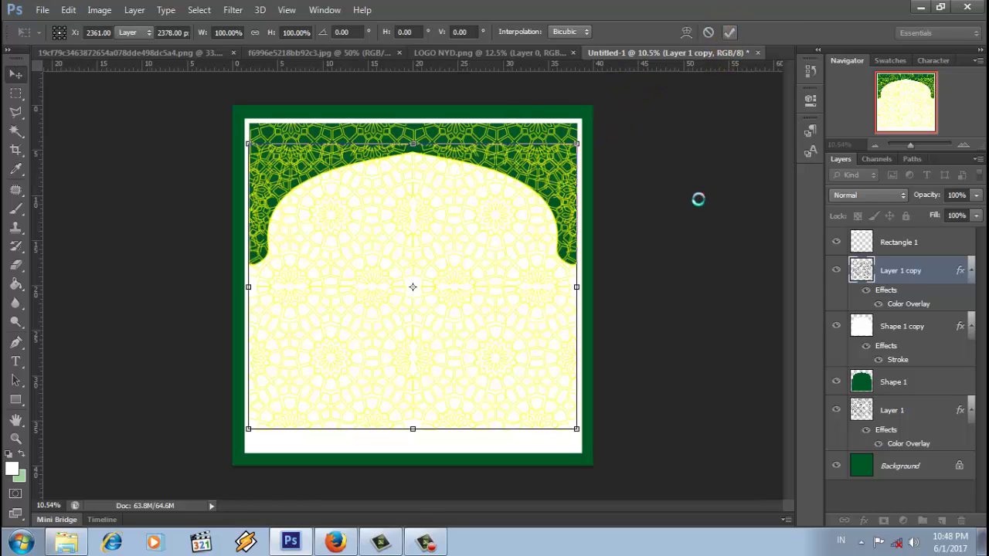
Enlarge the Layer 1 copy pattern to about 121% (44 x 38 cm) so it extends past the white panel's sides.
click(529, 390)
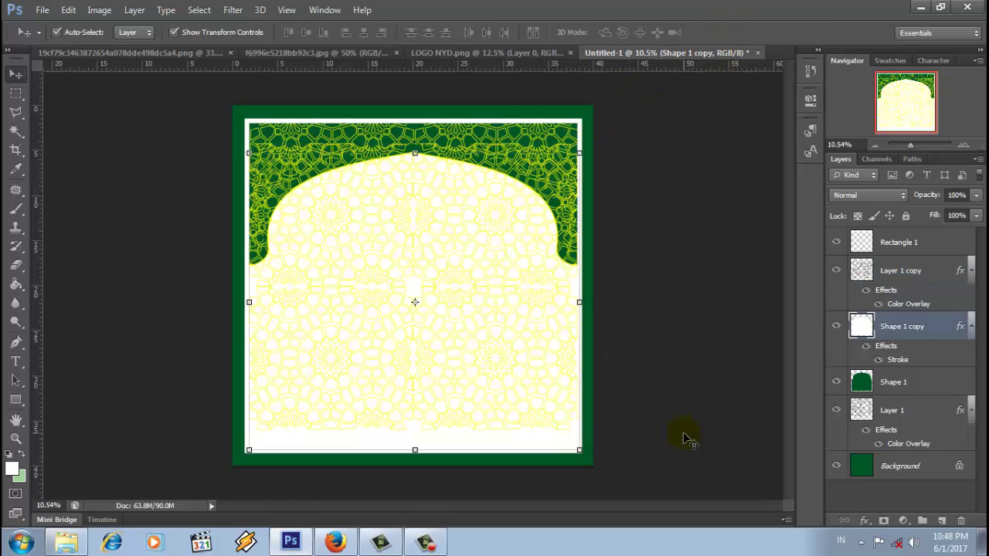
click(892, 271)
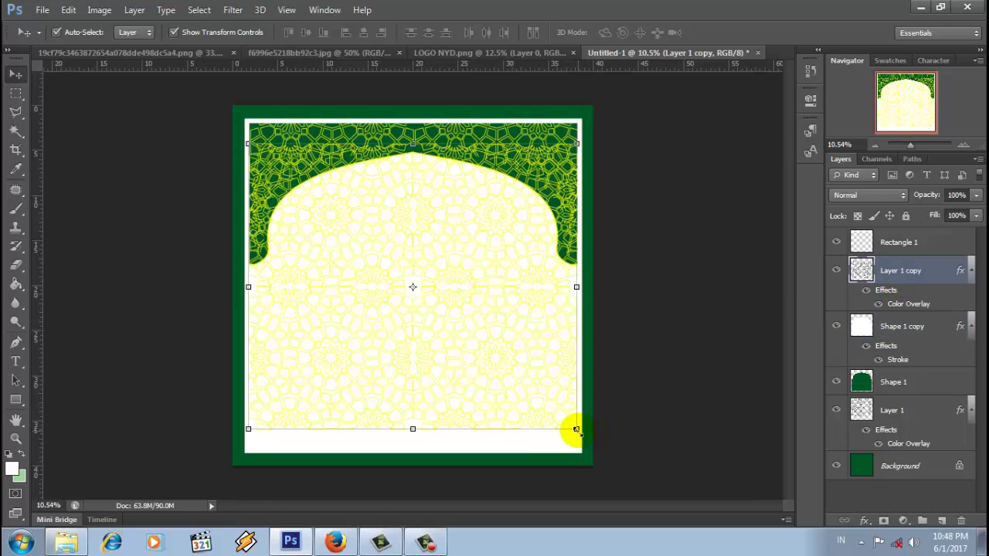
drag(577, 428, 609, 456)
drag(247, 144, 211, 113)
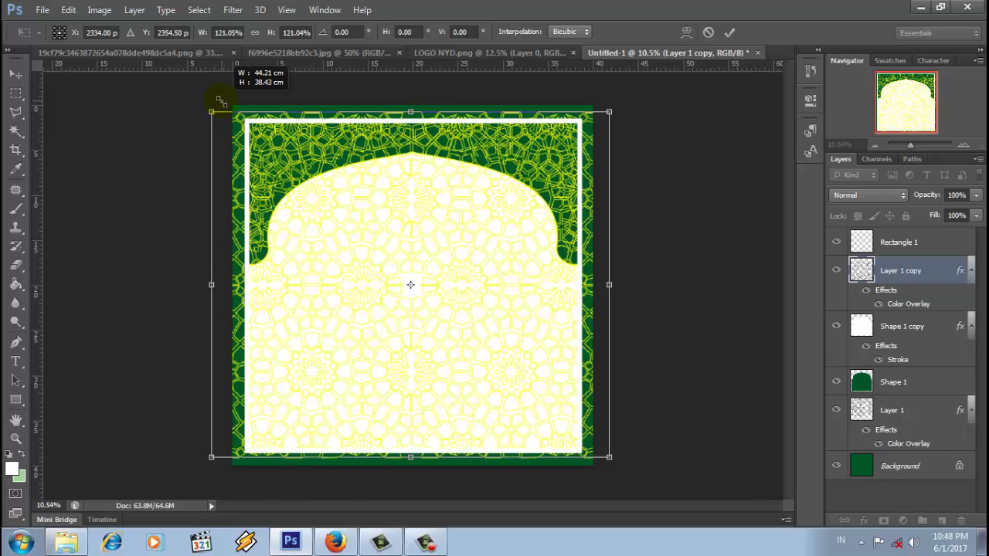
click(729, 31)
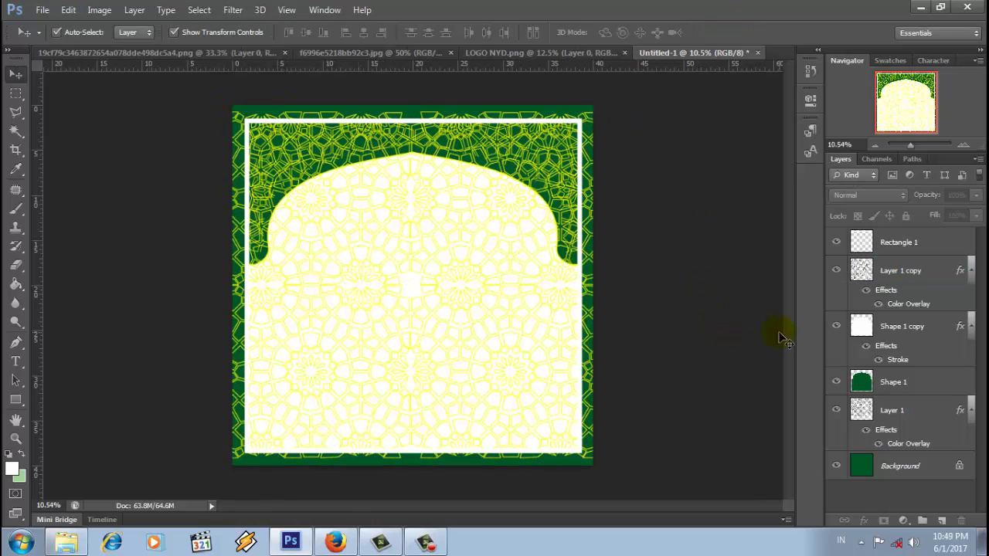
Turn off the Color Overlay effect in Layer 1 copy's layer style.
click(894, 279)
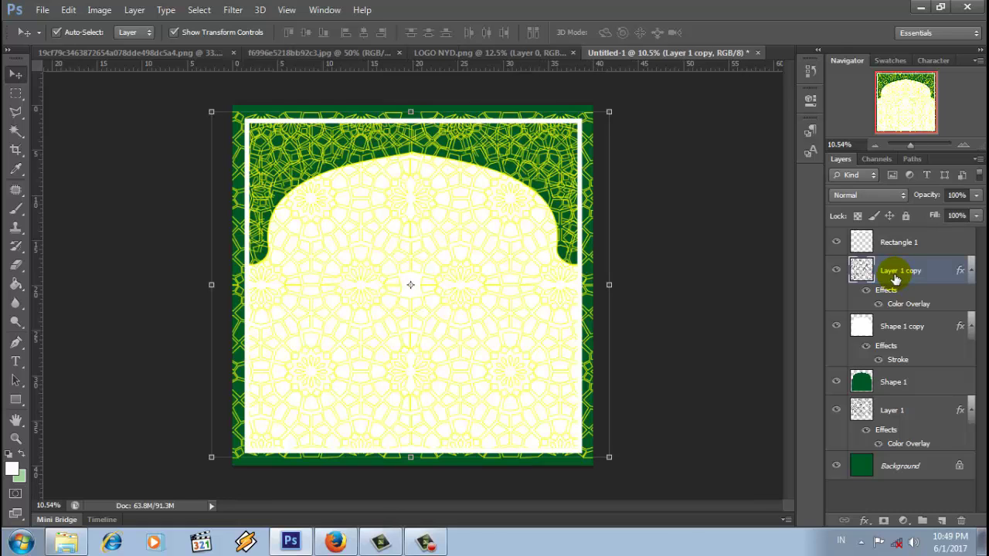
right_click(903, 276)
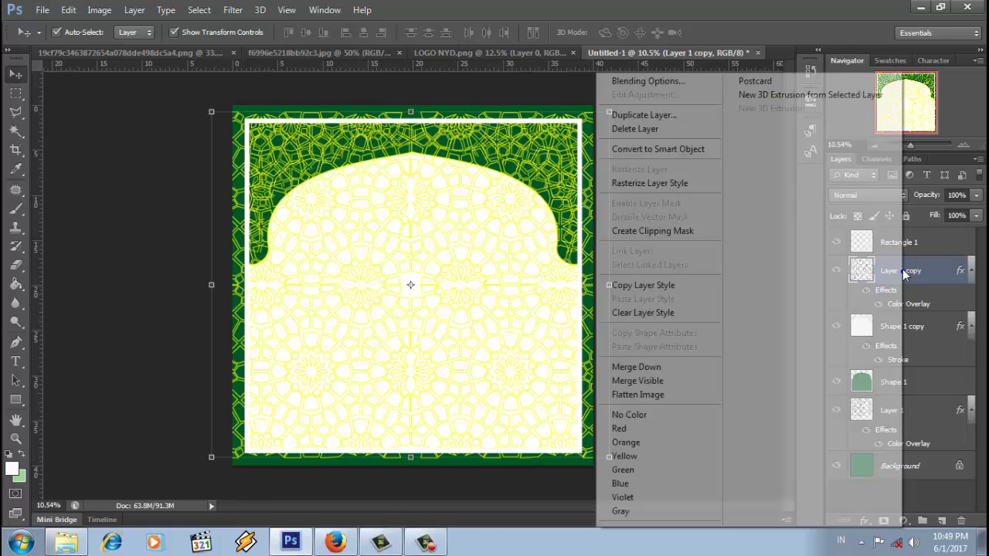
click(671, 90)
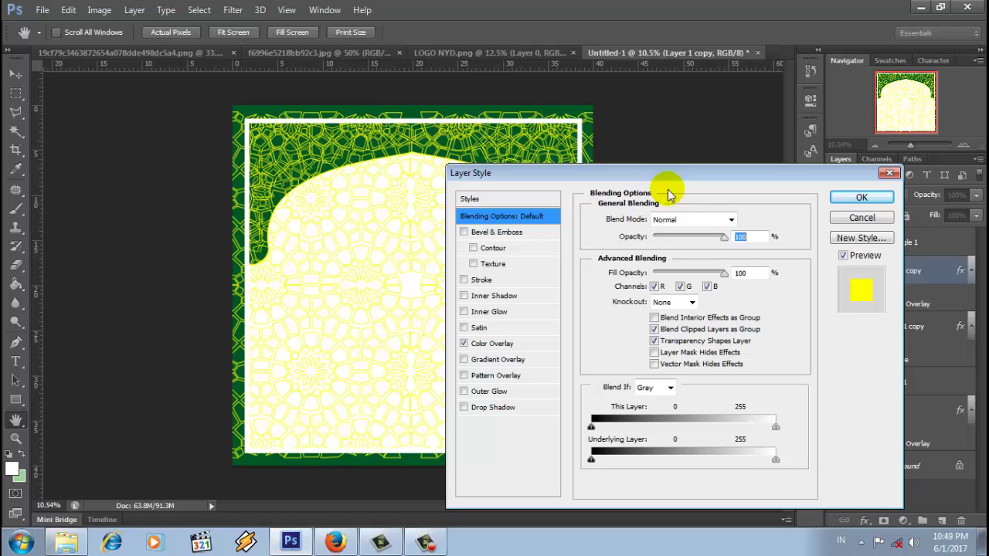
click(463, 343)
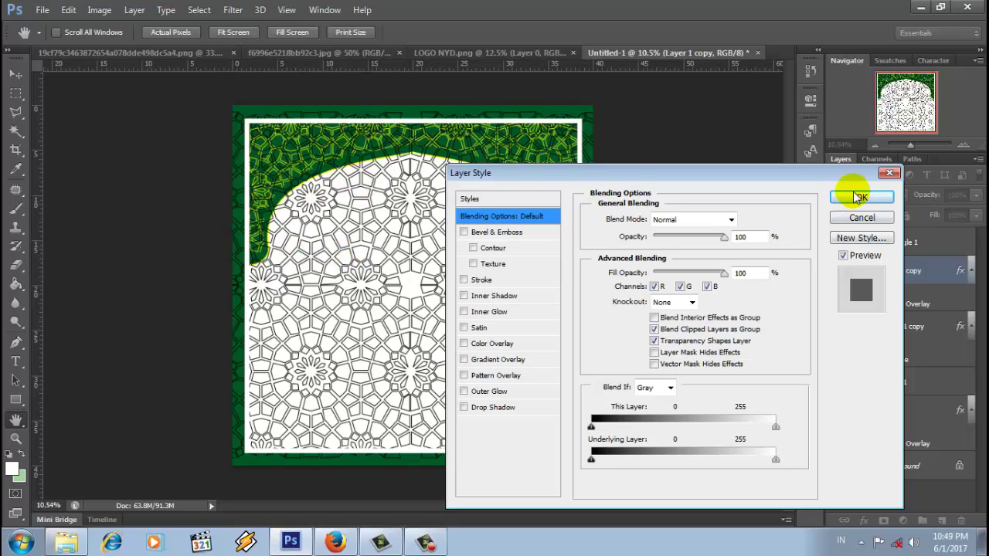
click(858, 199)
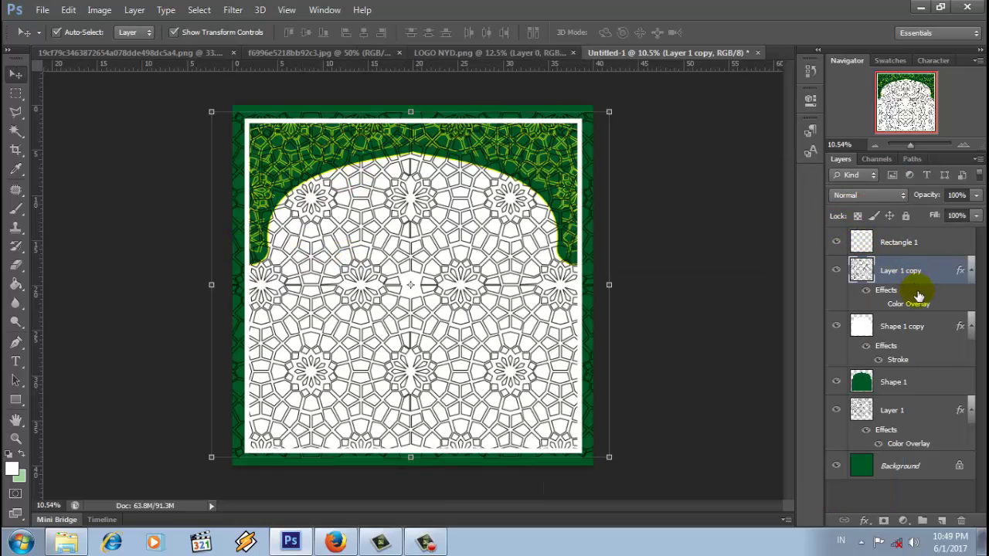
Load the outline of Shape 1 copy as a selection and invert it.
click(910, 327)
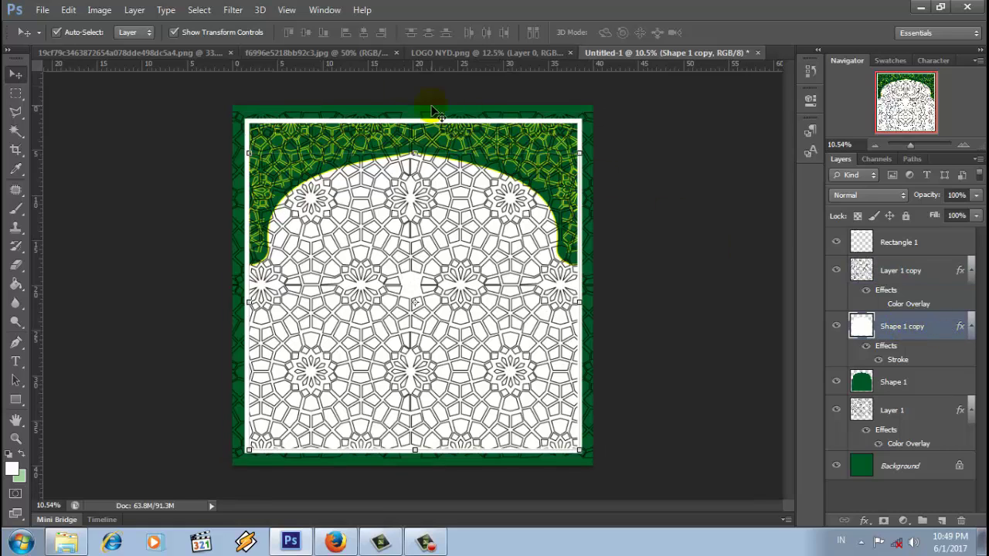
click(198, 10)
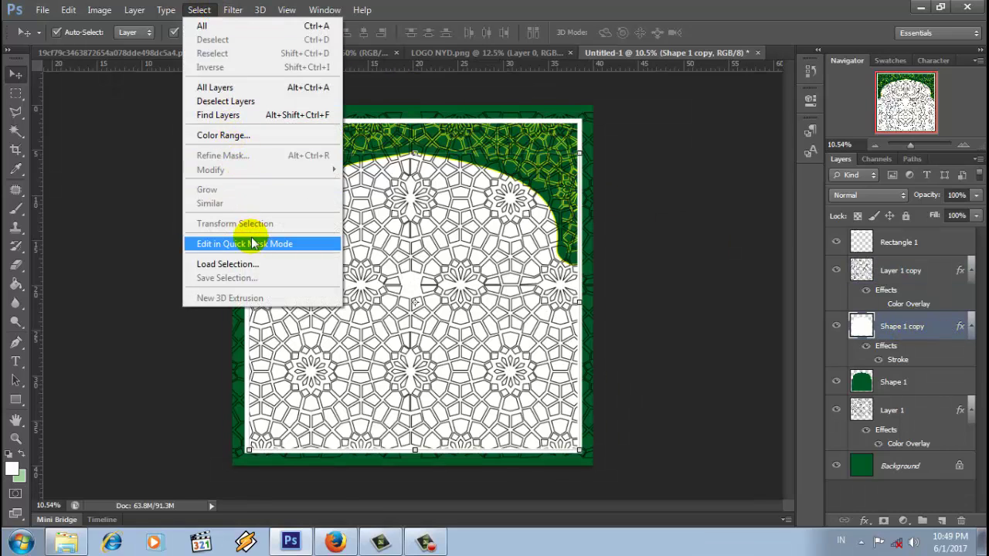
click(246, 263)
click(610, 147)
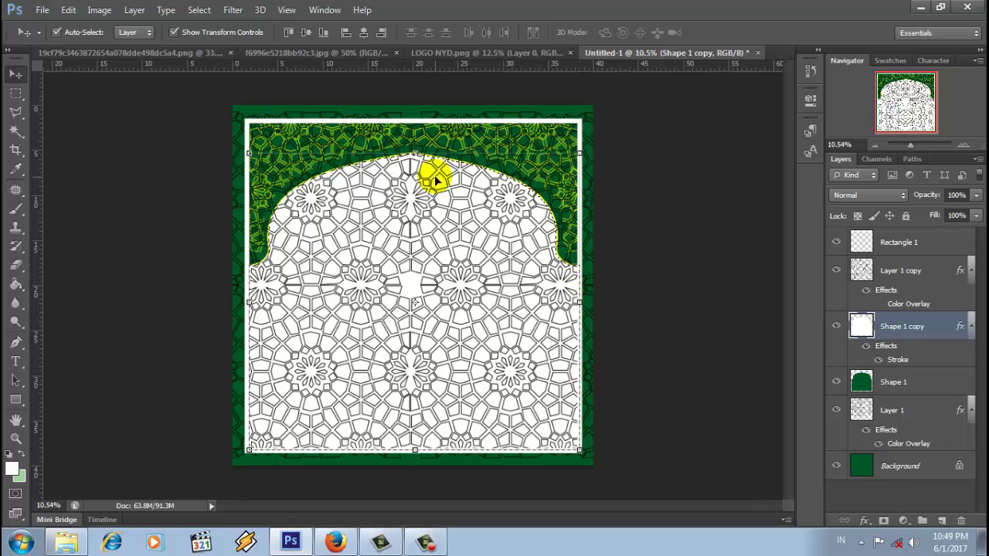
click(198, 10)
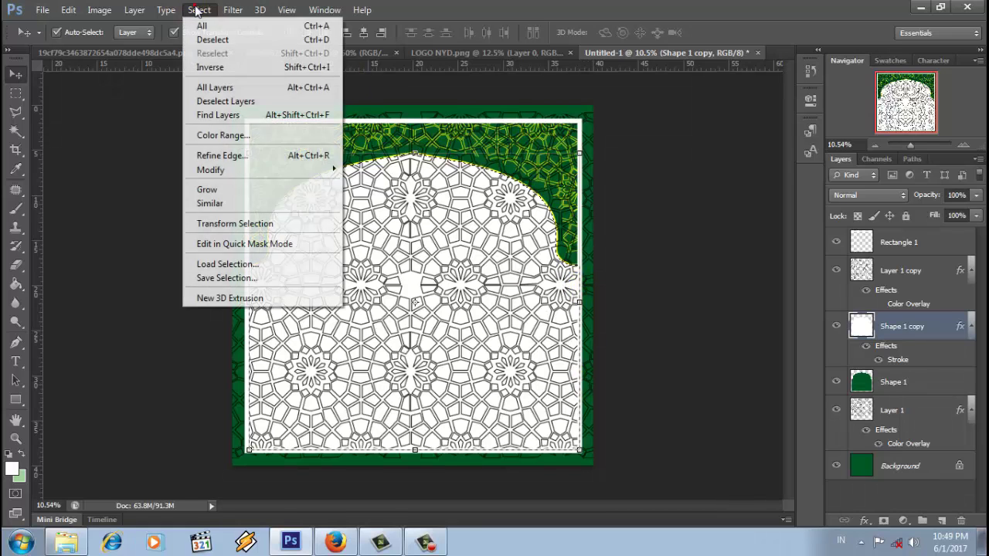
click(211, 67)
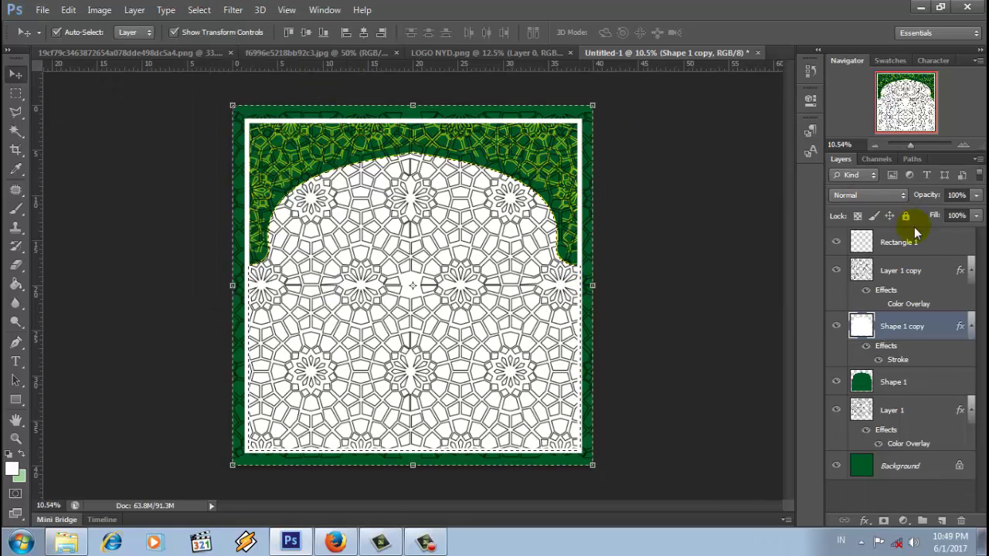
Delete the part of the Layer 1 copy pattern outside the dome panel and deselect.
click(910, 271)
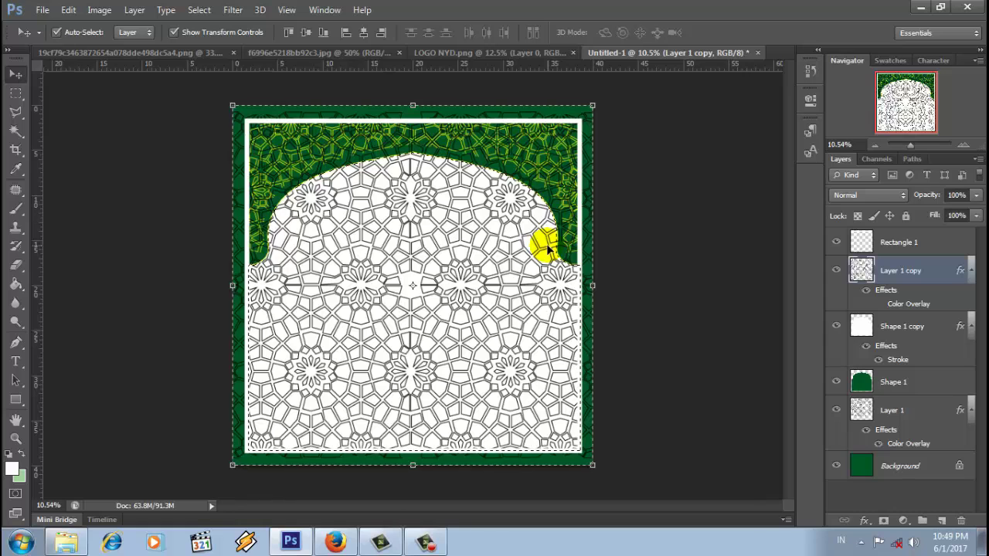
key(Delete)
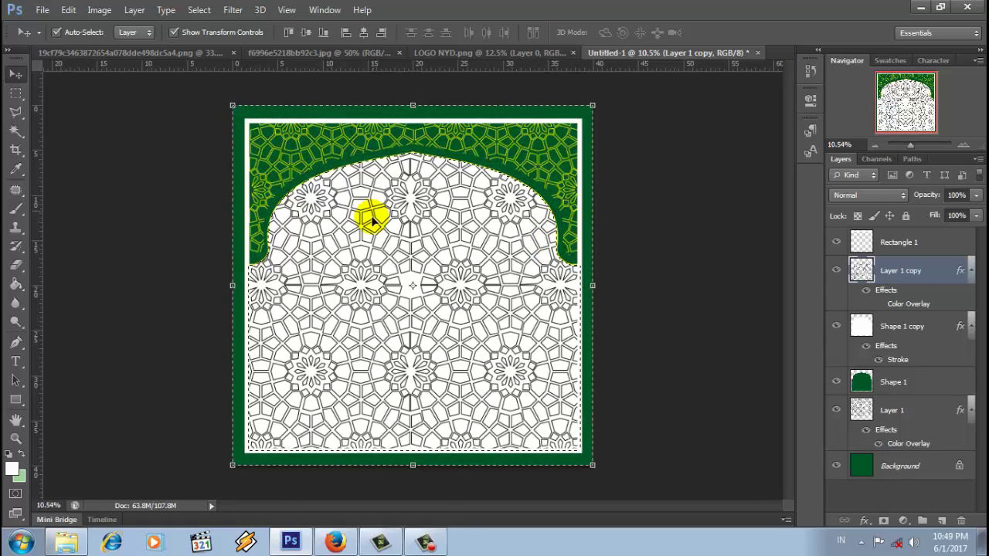
click(199, 9)
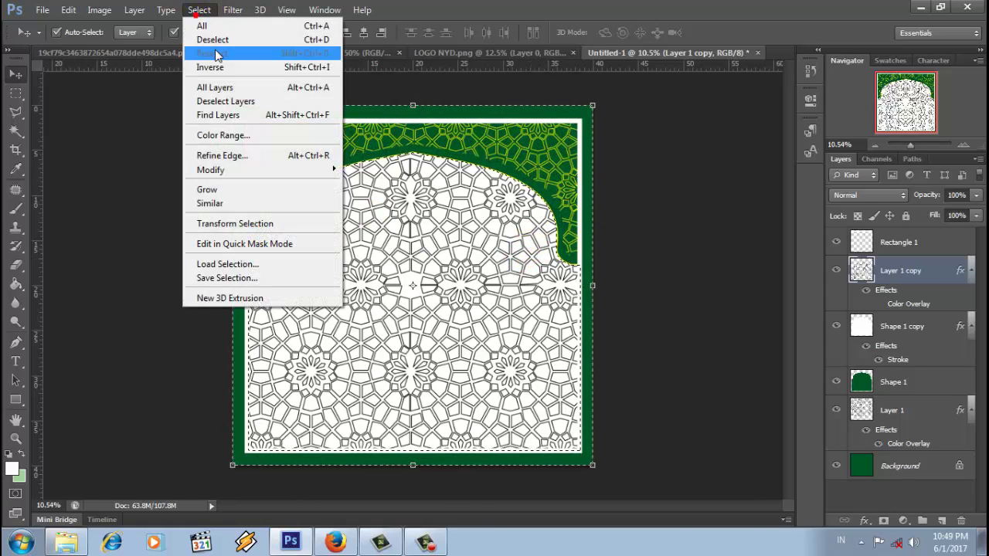
click(216, 36)
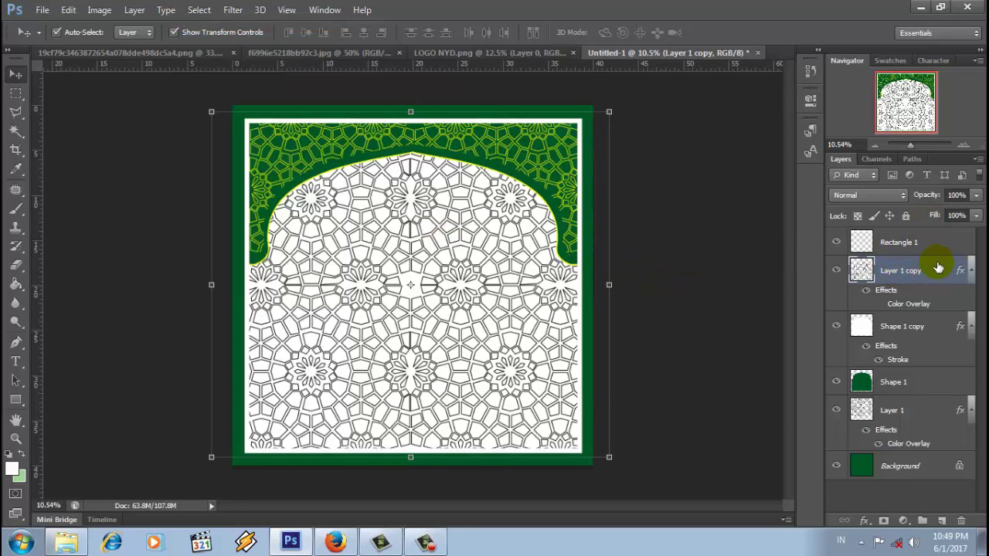
Set Layer 1 copy's opacity to 30% and deselect the layer.
click(959, 195)
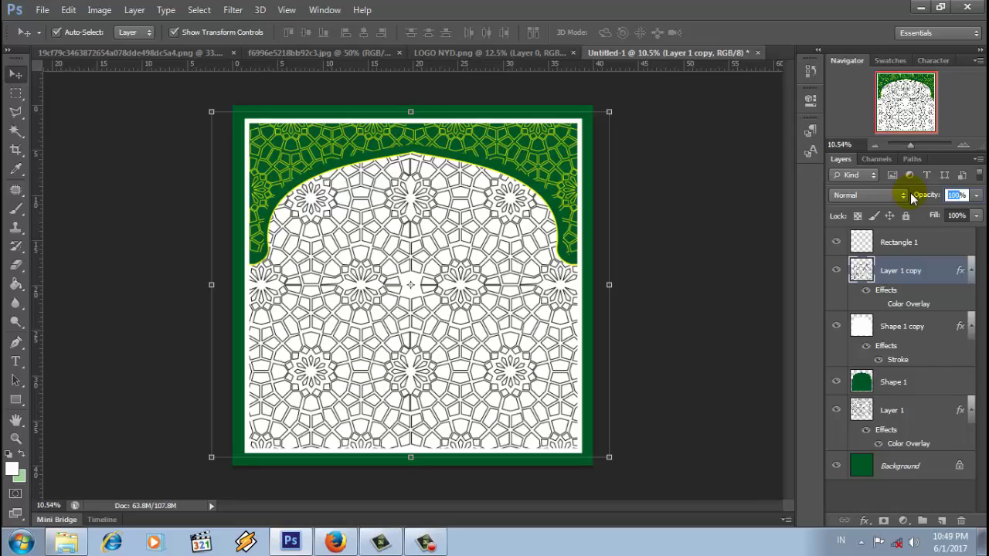
text(20)
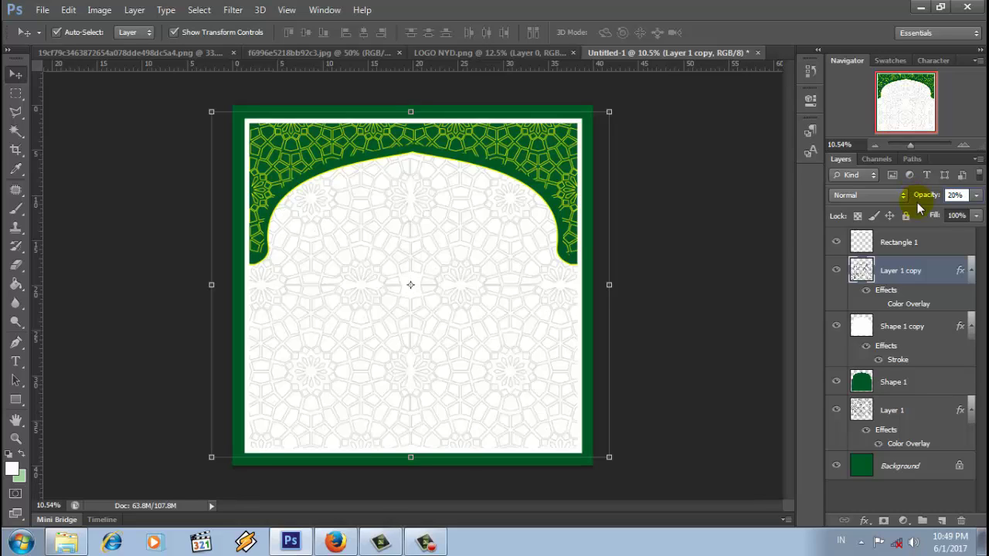
click(954, 195)
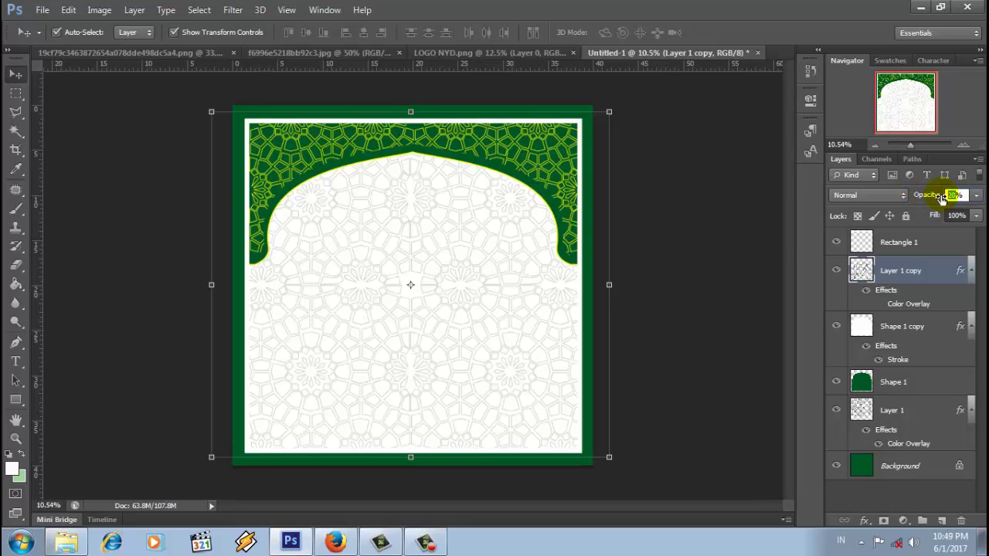
drag(942, 197, 941, 197)
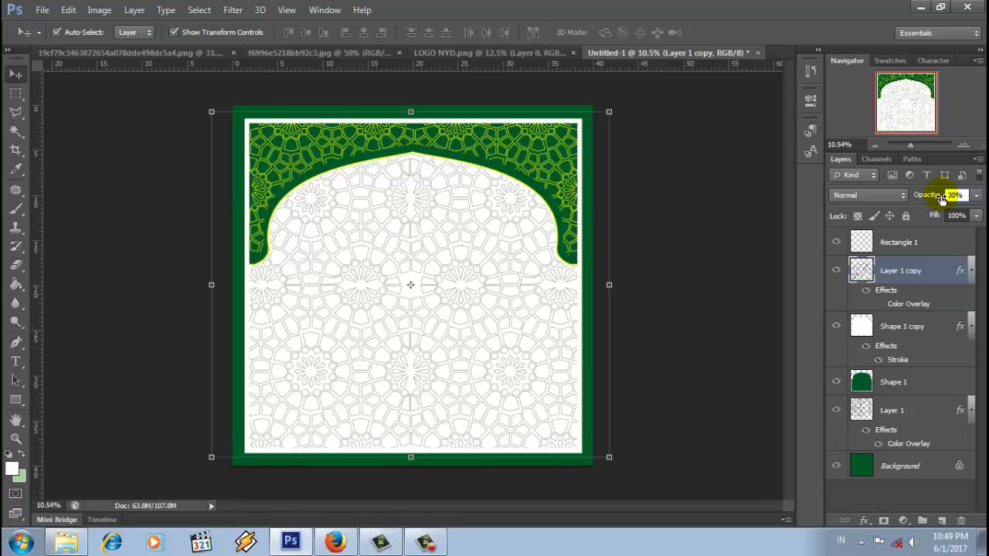
click(715, 239)
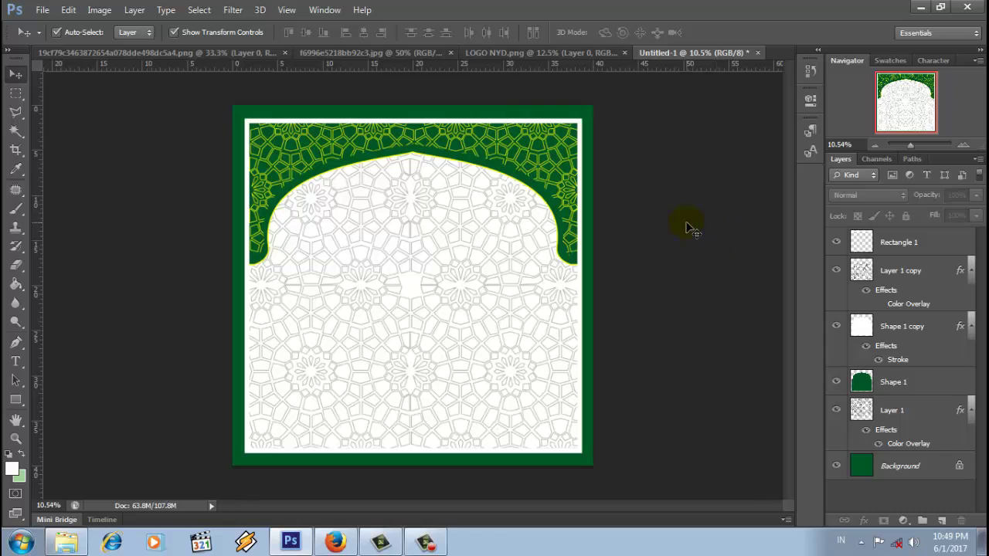
Activate the Custom Shape tool and look through its library of preset shapes.
drag(17, 403, 92, 466)
click(553, 34)
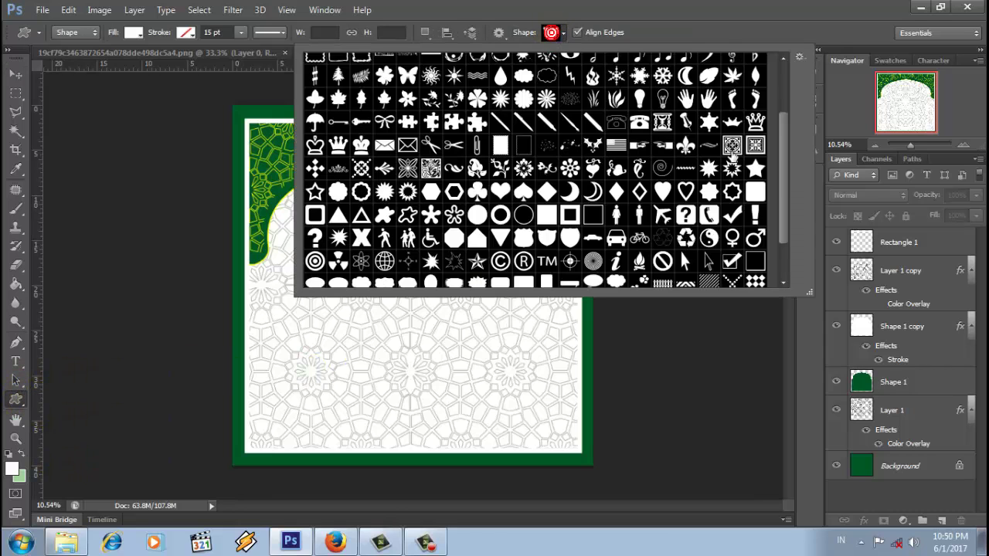
scroll(787, 168, down, 3)
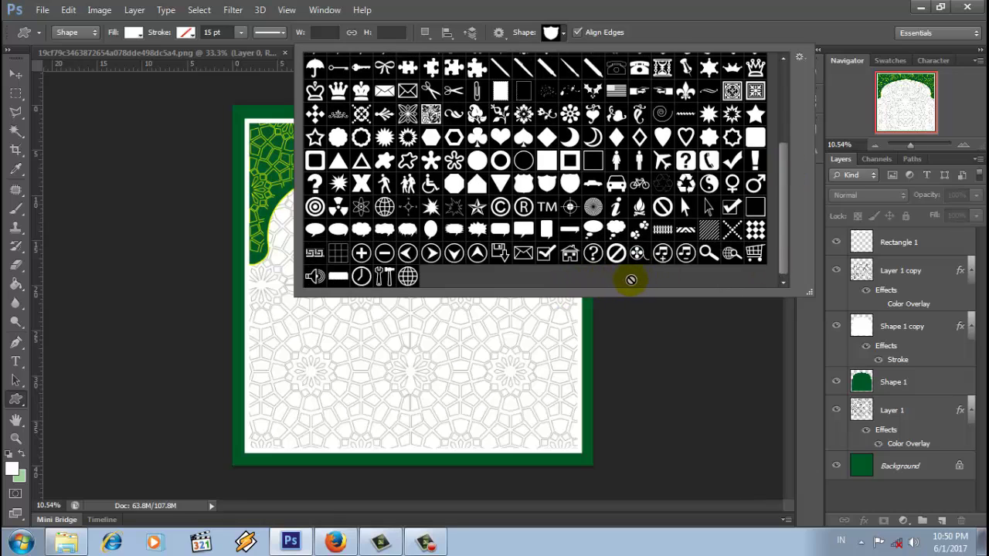
Switch to Firefox and view the download section of the Islamic Mosque Silhouette Vector Illustration page on 123freevectors.com.
click(66, 541)
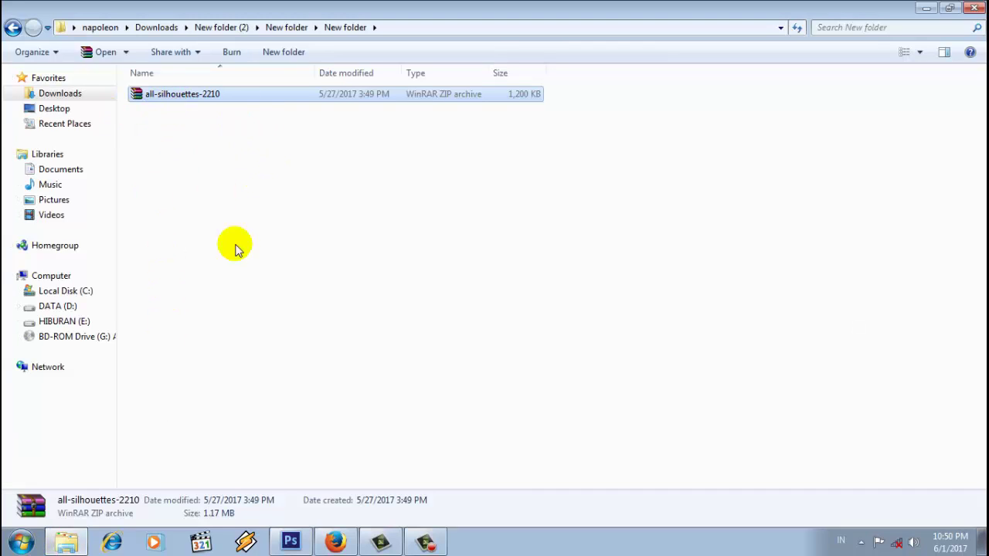
click(337, 541)
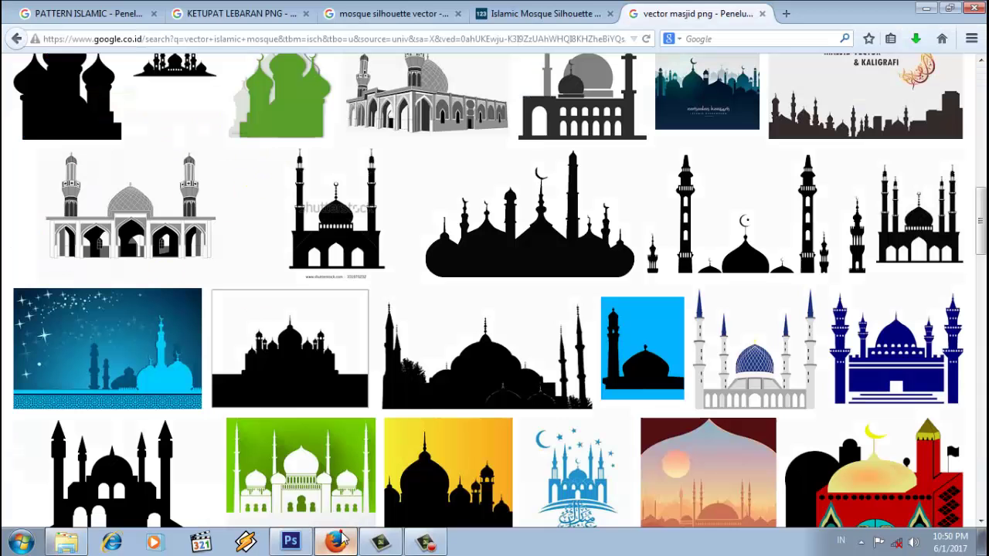
click(497, 13)
scroll(353, 412, down, 5)
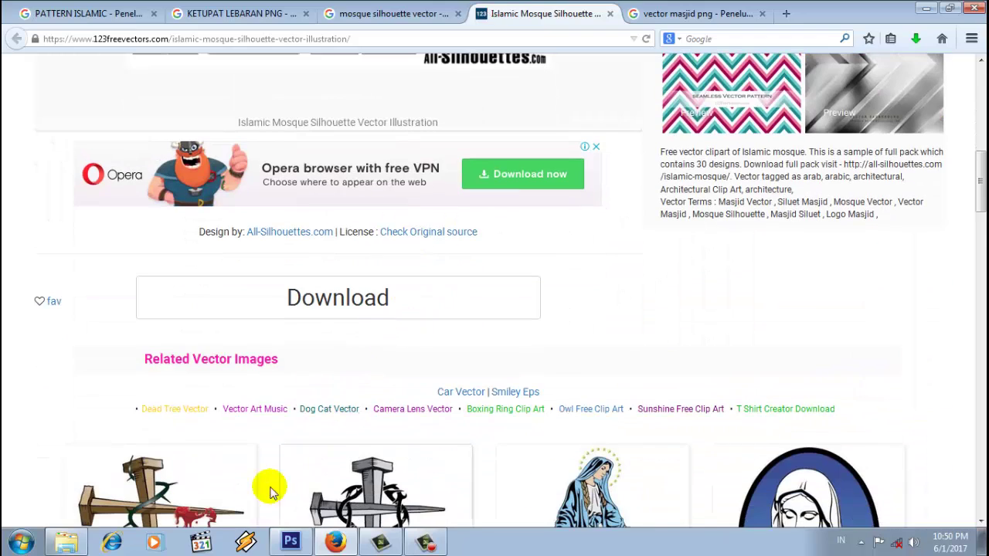
In Windows Explorer, open the all-silhouettes-2210 archive, highlight its islamic mosque csh file, and return to Photoshop.
click(65, 541)
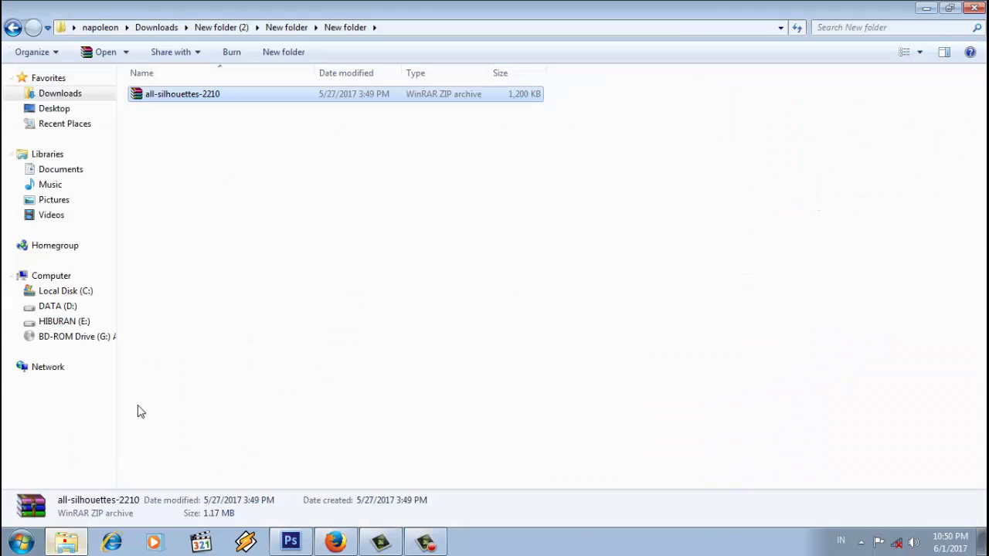
double_click(194, 97)
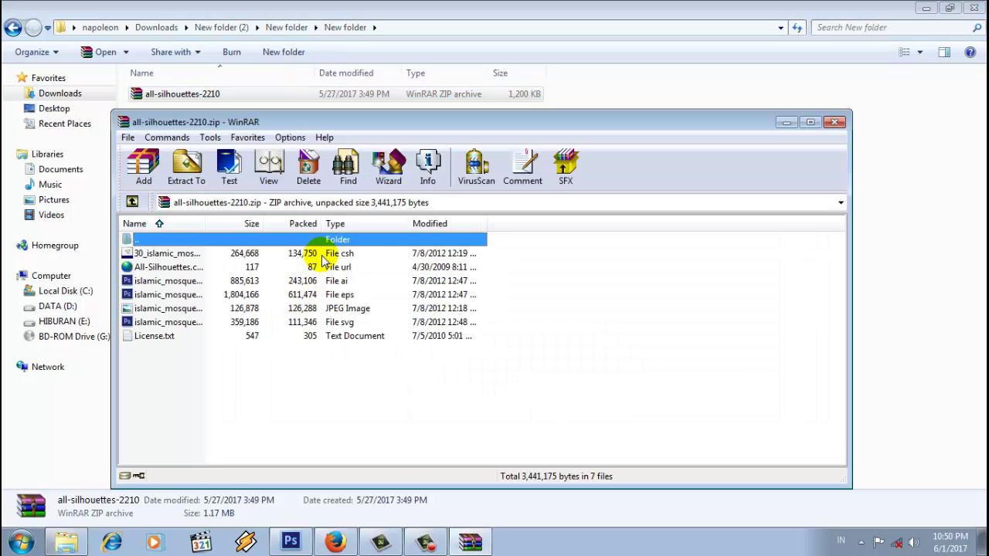
click(343, 255)
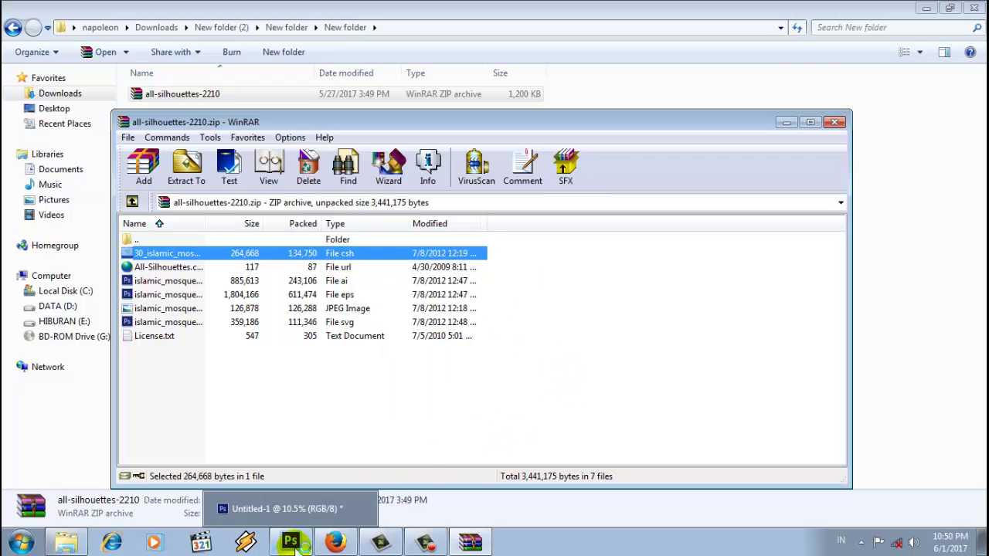
click(286, 544)
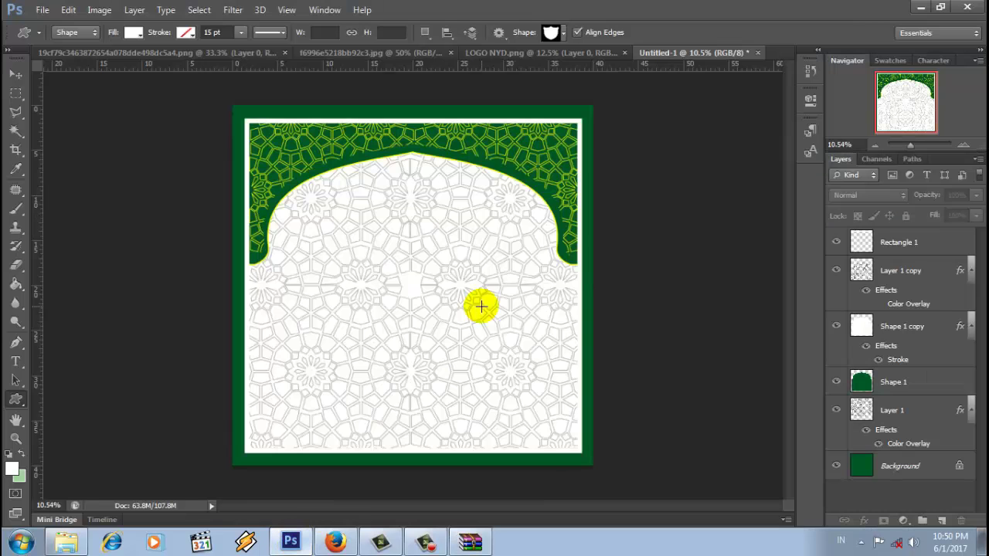
Draw the wide mosque skyline custom shape with a dark green fill across the full width of the white frame's lower half.
click(553, 32)
scroll(653, 272, down, 1)
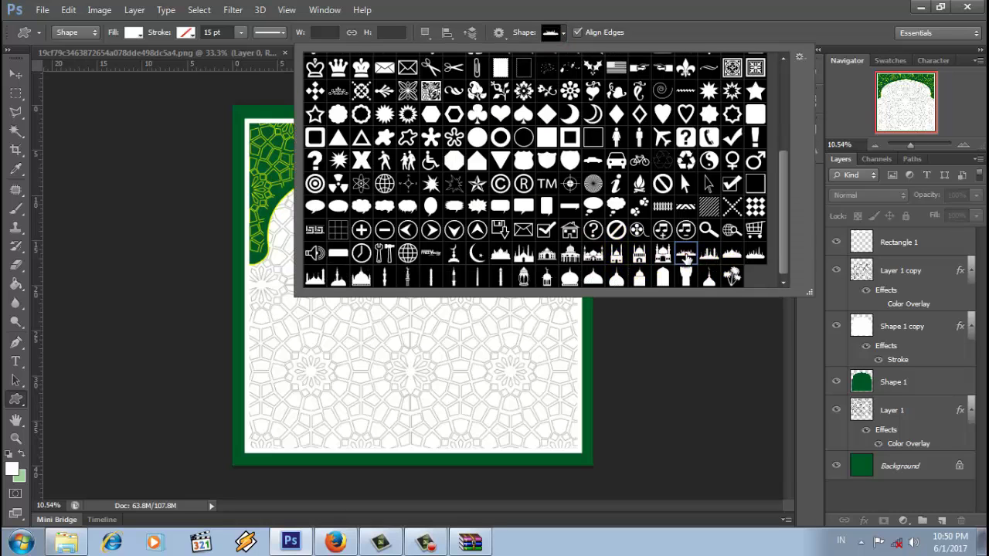
double_click(686, 258)
click(133, 33)
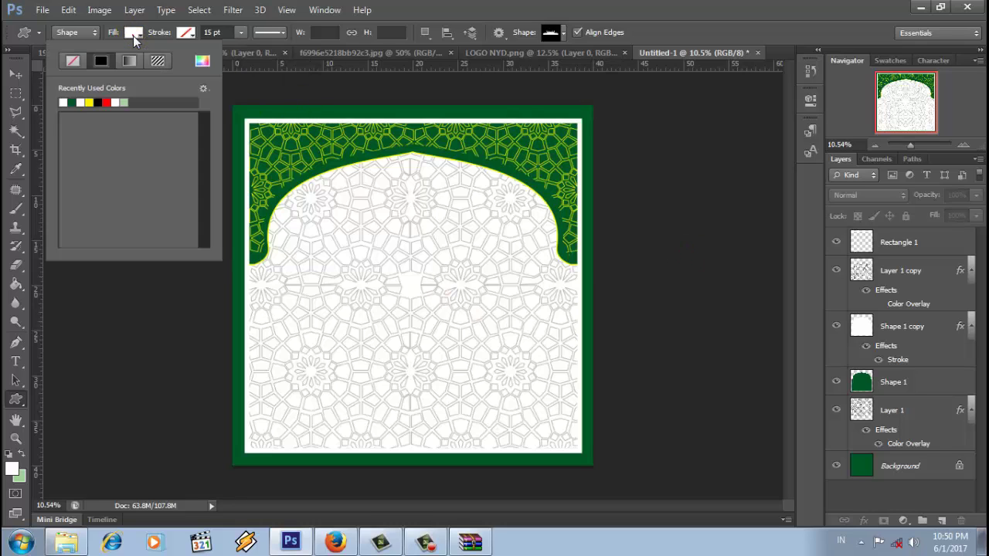
click(77, 101)
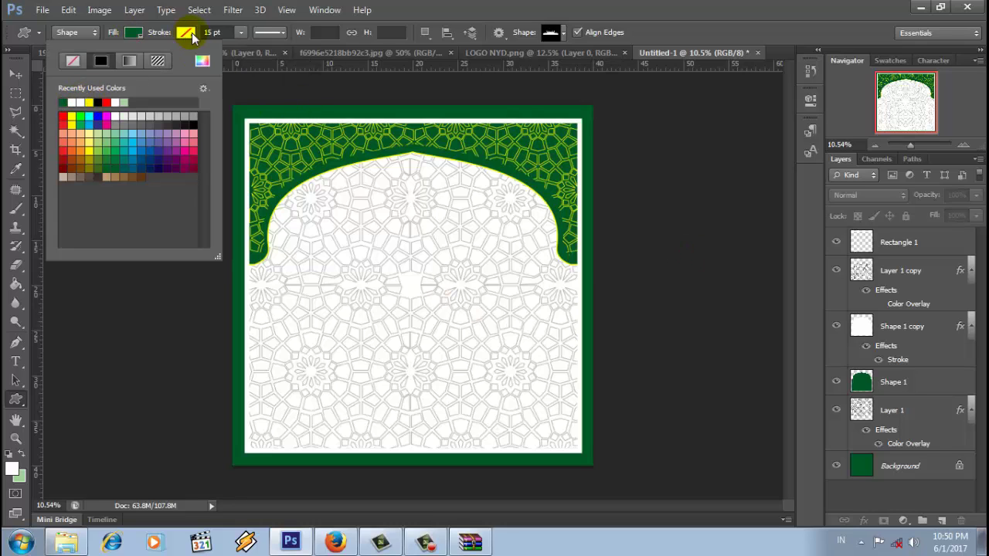
drag(250, 309, 582, 523)
Move the mosque silhouette down to the frame's lower edge, stretch its base slightly over the white border, and deselect it.
click(14, 74)
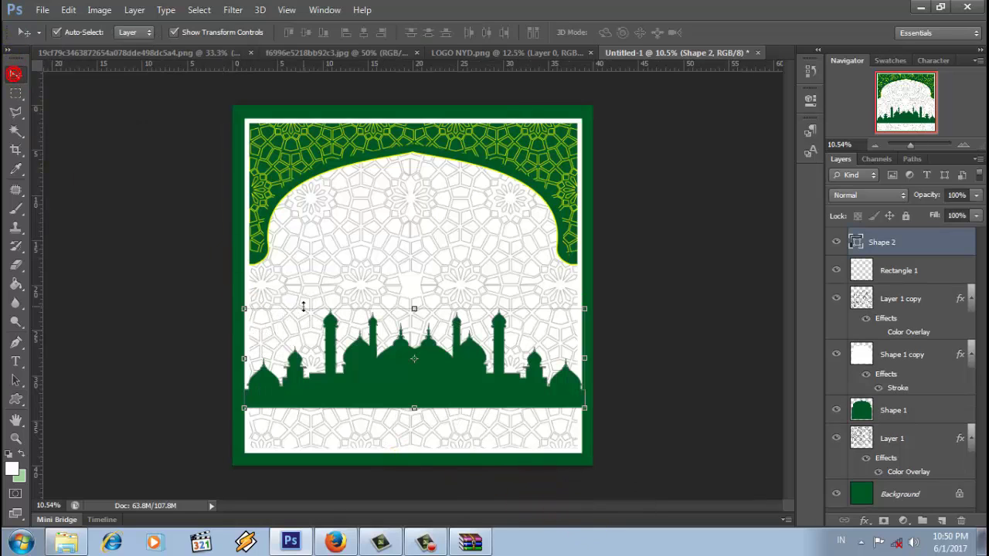
drag(433, 384, 436, 427)
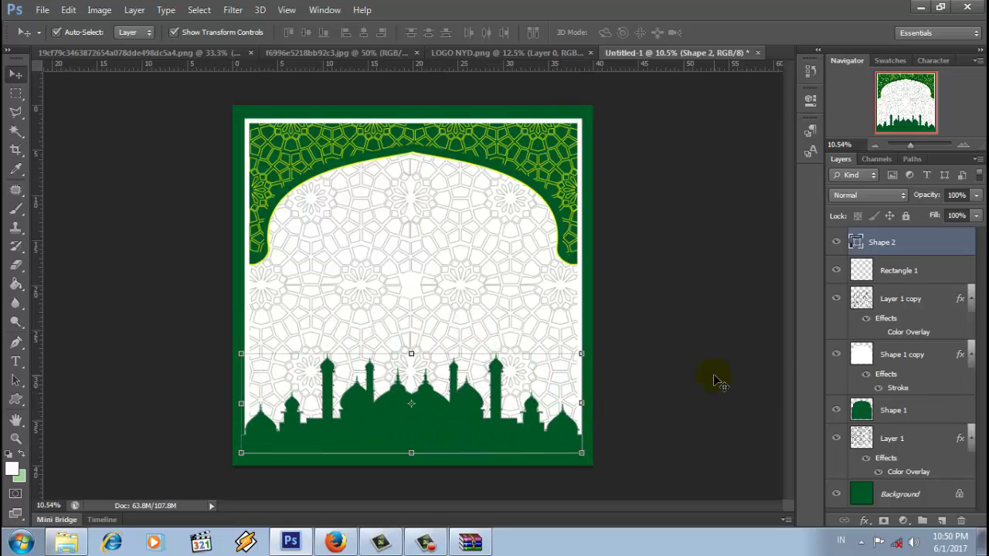
drag(409, 453, 410, 457)
click(713, 33)
click(690, 215)
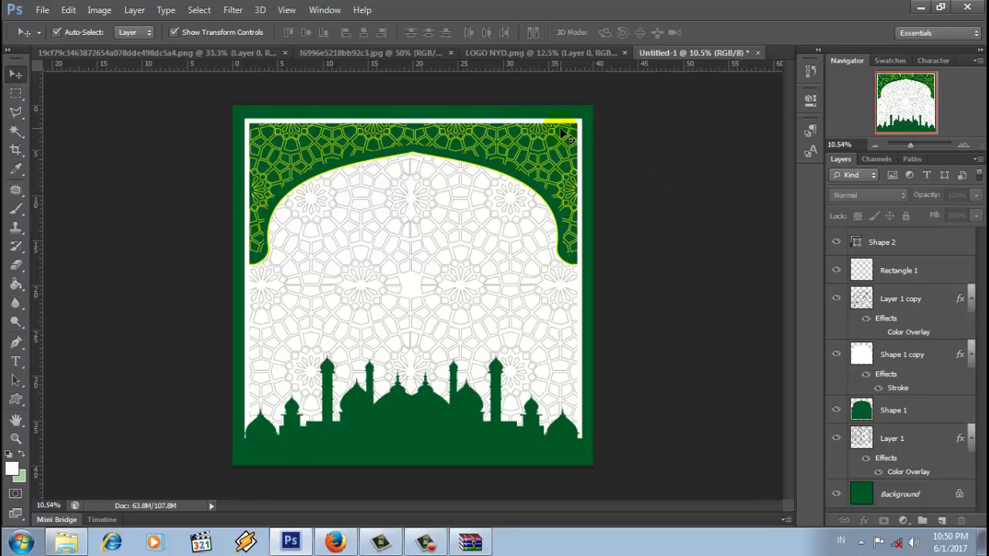
In the ketupat image f6996e5218bb92c3.jpg, select the white background using Color Range with Fuzziness 147.
click(396, 54)
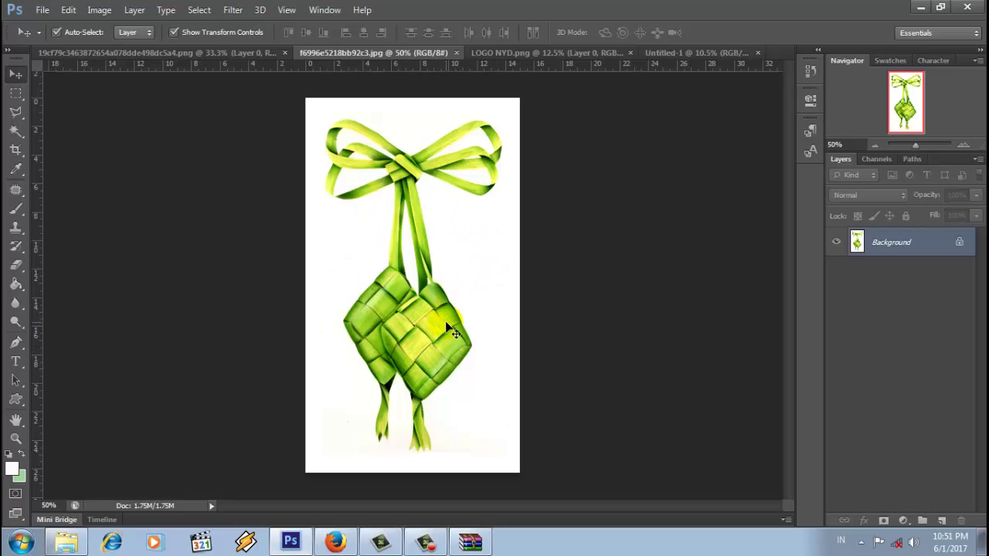
click(200, 10)
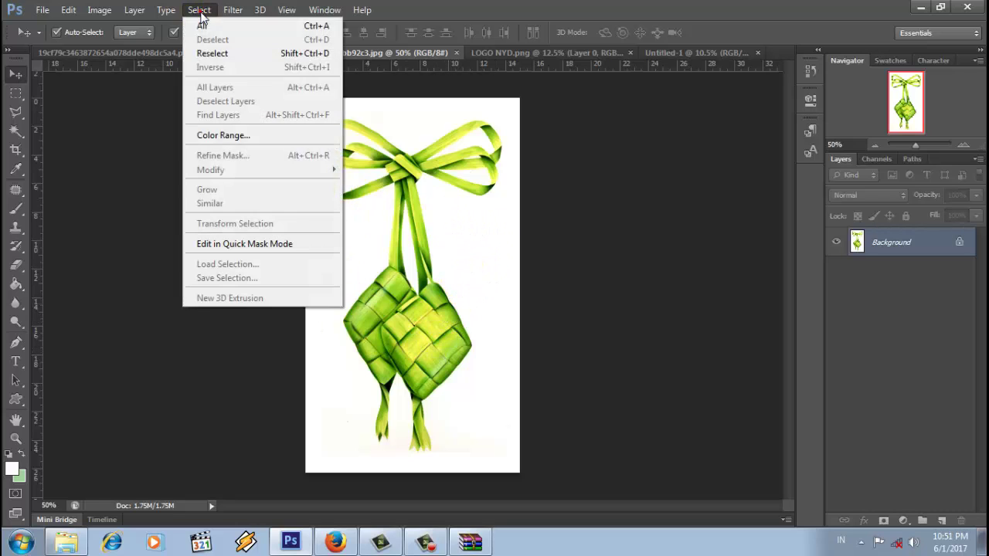
click(248, 134)
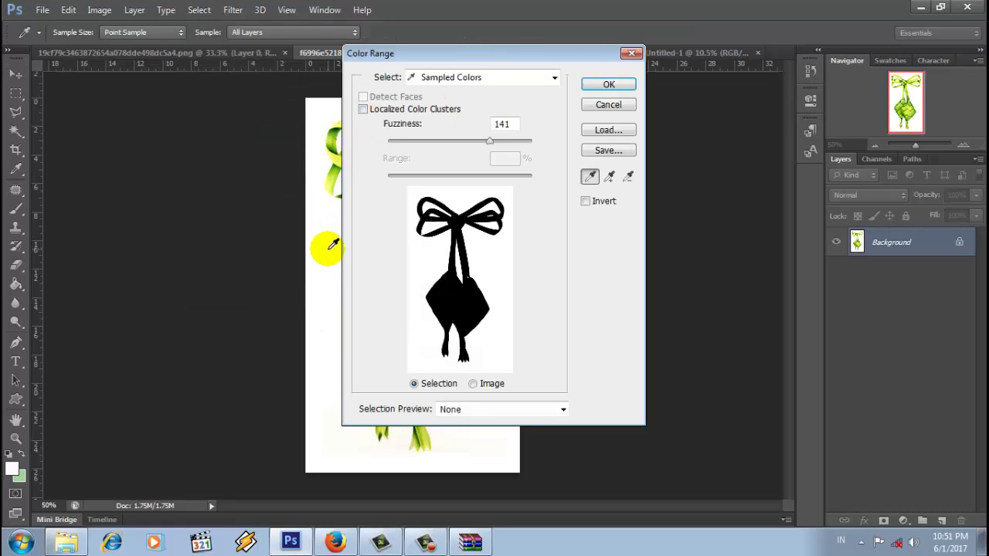
mouse_move(484, 142)
mouse_down()
mouse_move(415, 131)
mouse_move(497, 146)
mouse_move(468, 155)
mouse_move(526, 159)
mouse_move(499, 149)
mouse_move(495, 160)
mouse_up()
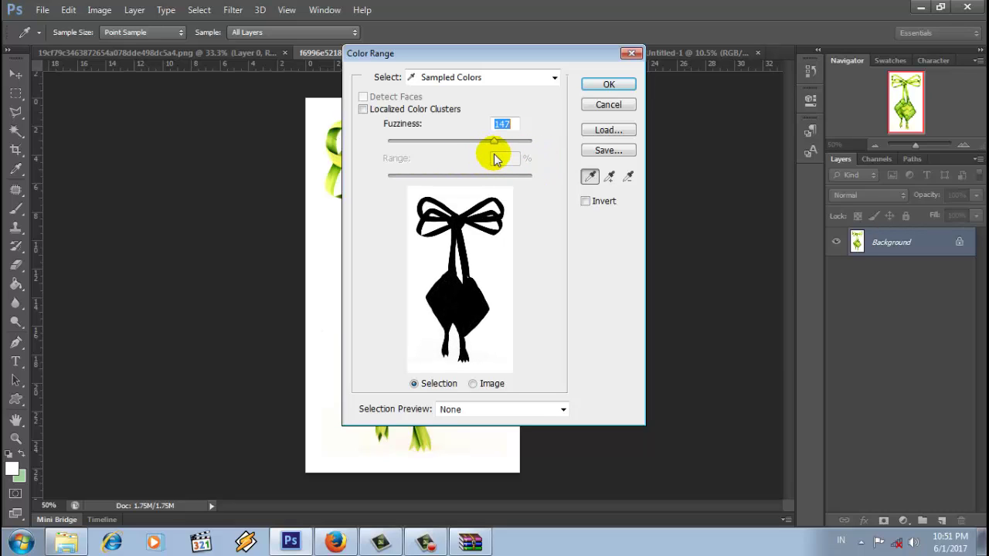
click(601, 85)
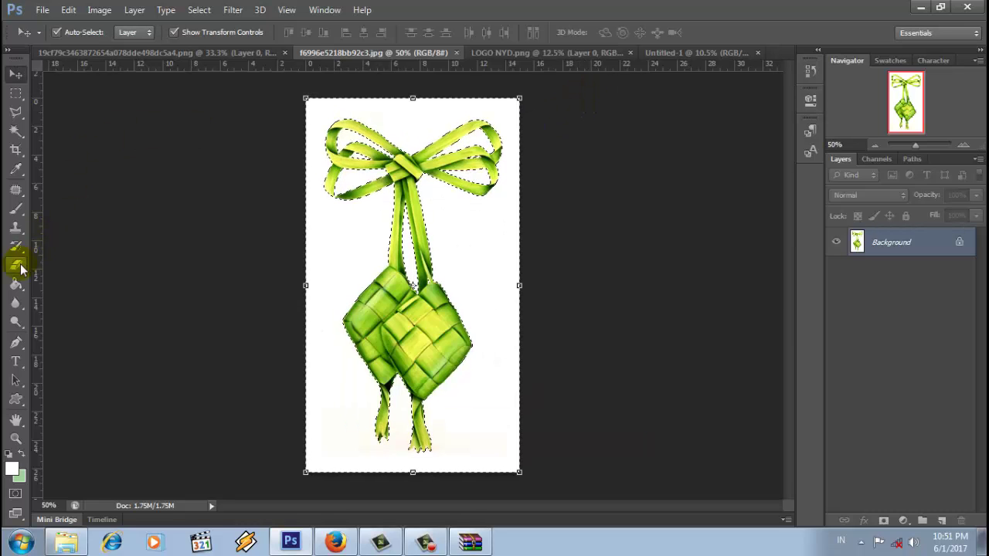
Invert the selection to isolate the ketupat and move it into the Untitled-1 document, near the panel's left edge.
click(15, 263)
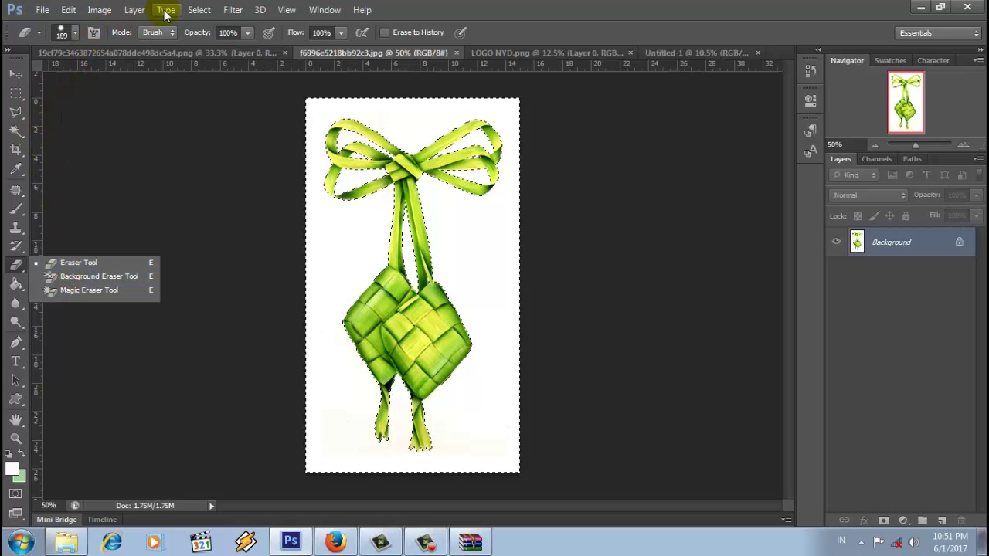
click(198, 11)
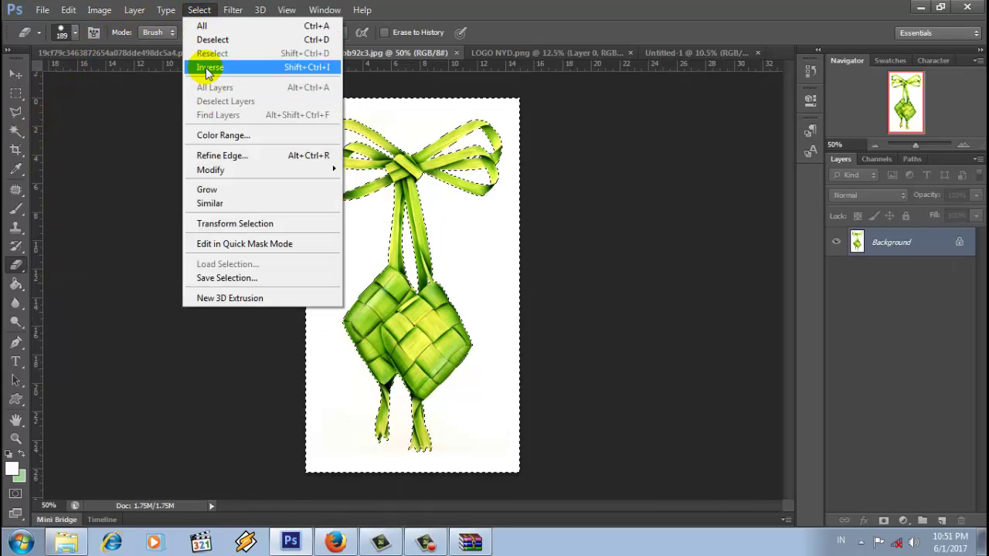
click(204, 67)
click(15, 74)
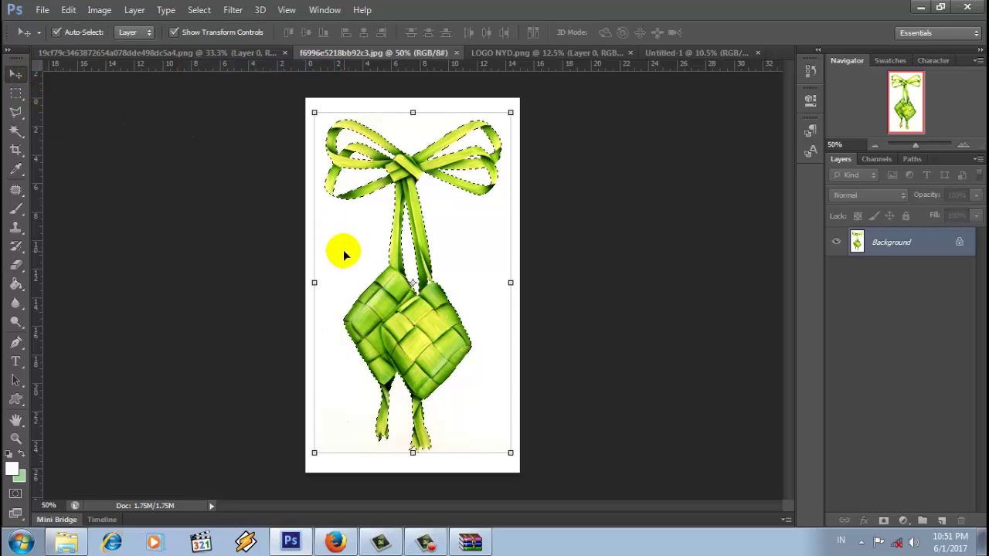
drag(410, 316, 254, 368)
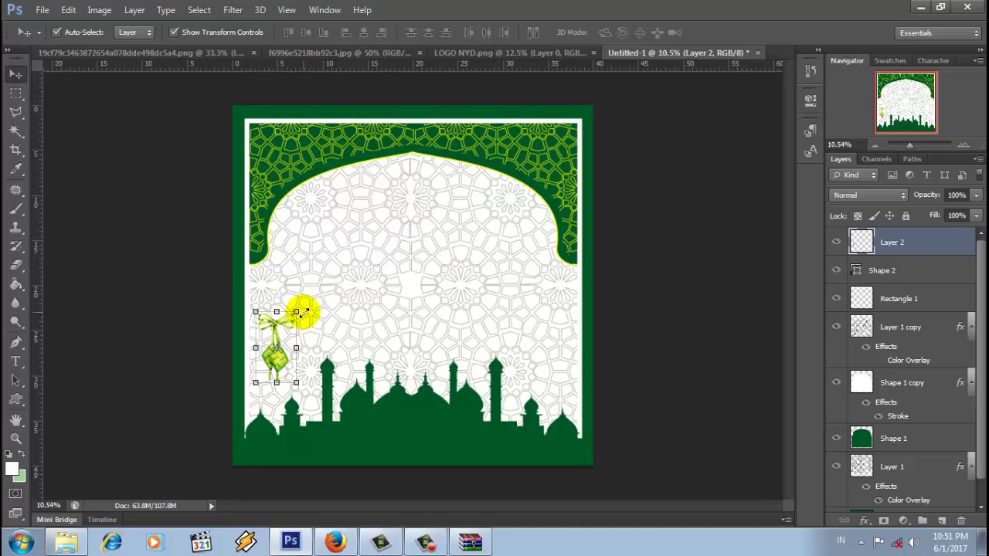
Scale the ketupat to about 180% and place it against the left frame edge, just below the dome's corner.
drag(301, 312, 342, 260)
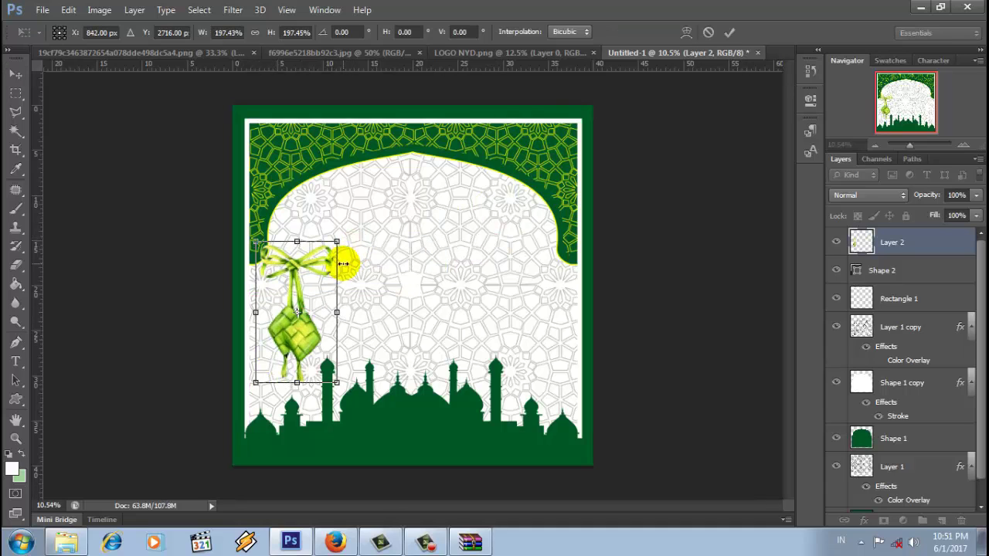
mouse_move(305, 338)
mouse_down()
mouse_move(302, 323)
mouse_move(294, 350)
mouse_up()
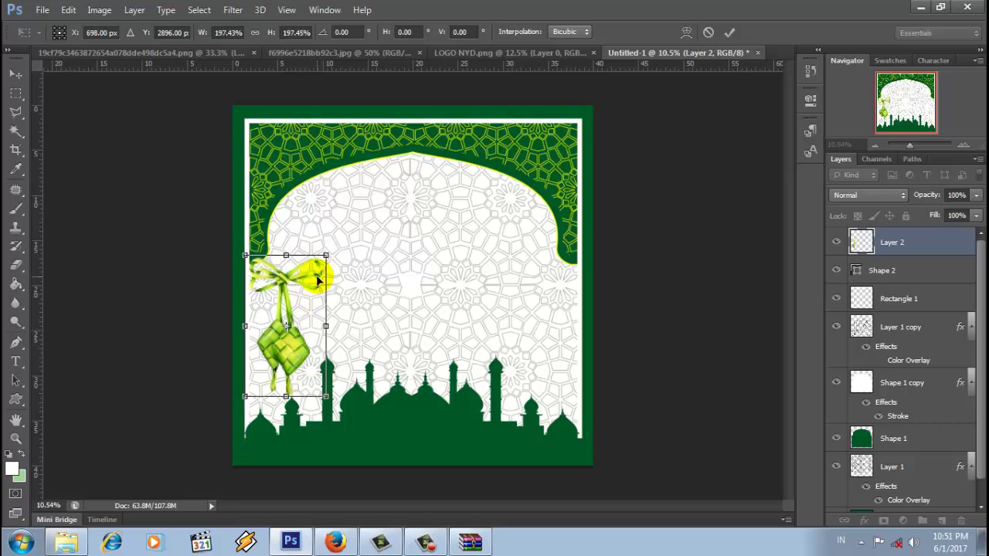
drag(326, 253, 318, 268)
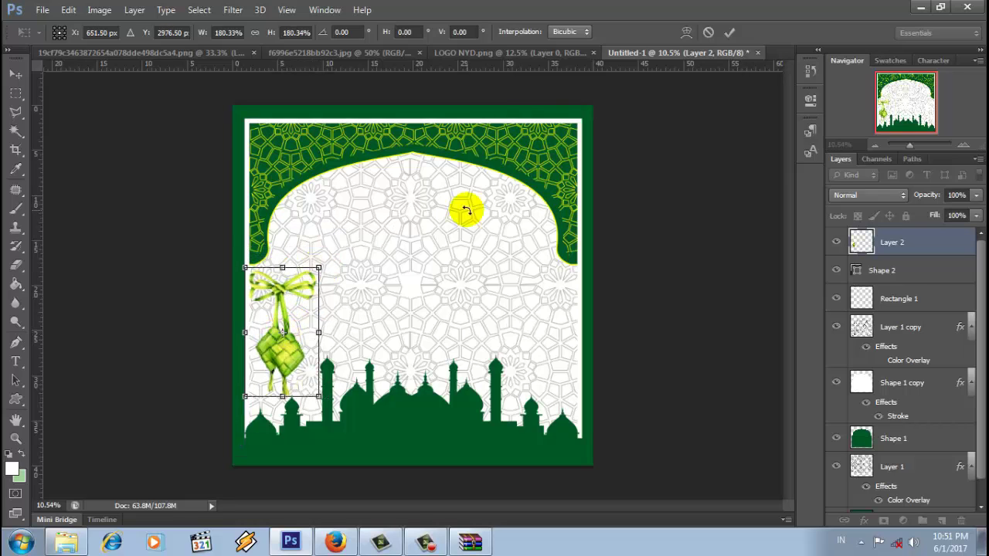
click(730, 31)
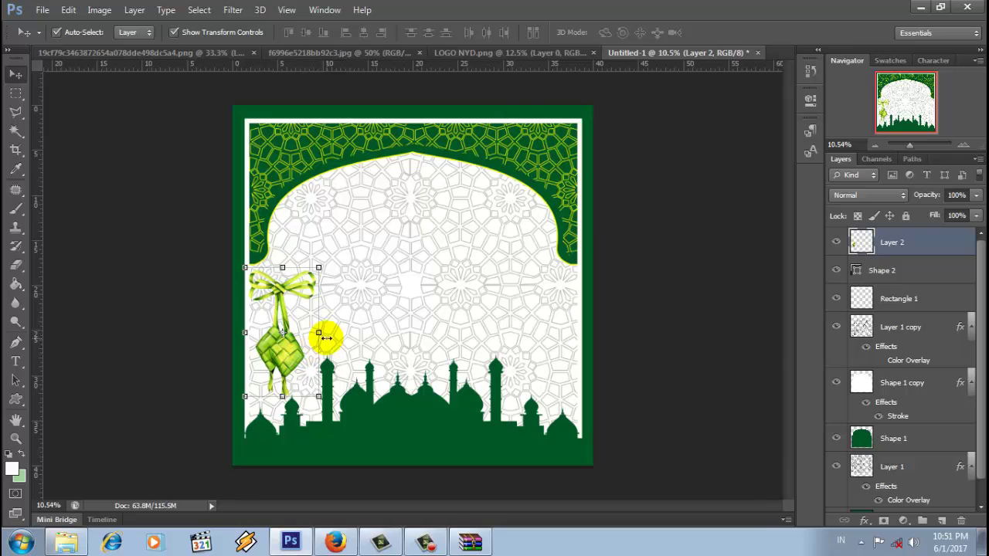
Duplicate the ketupat layer and move the copy horizontally to the matching spot at the right frame edge, leaving it deselected.
right_click(896, 243)
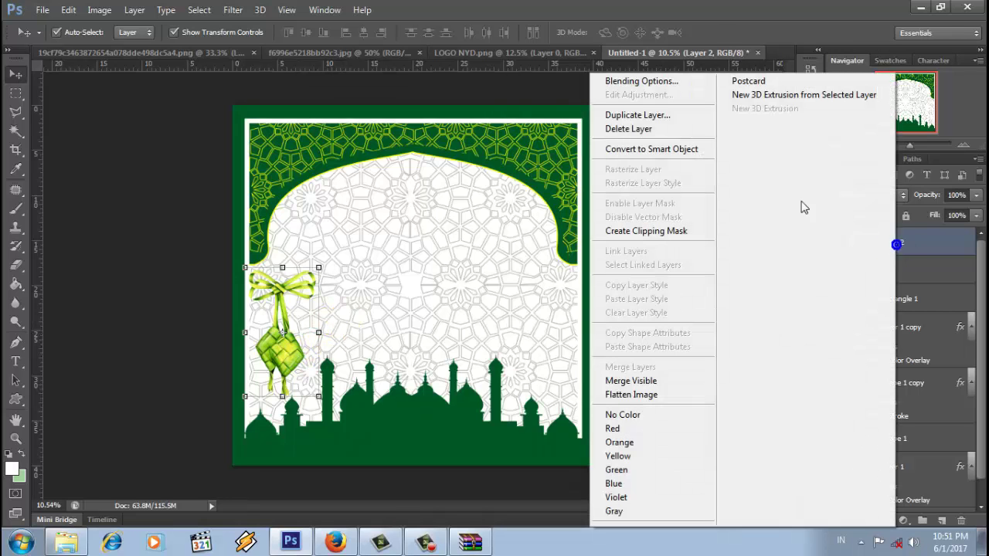
click(656, 117)
click(626, 162)
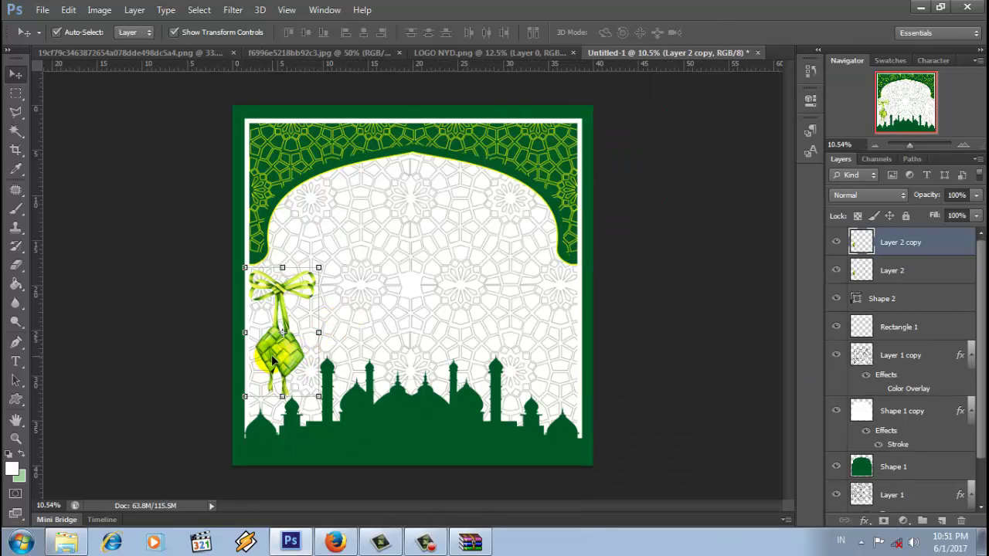
drag(314, 356, 546, 356)
click(627, 340)
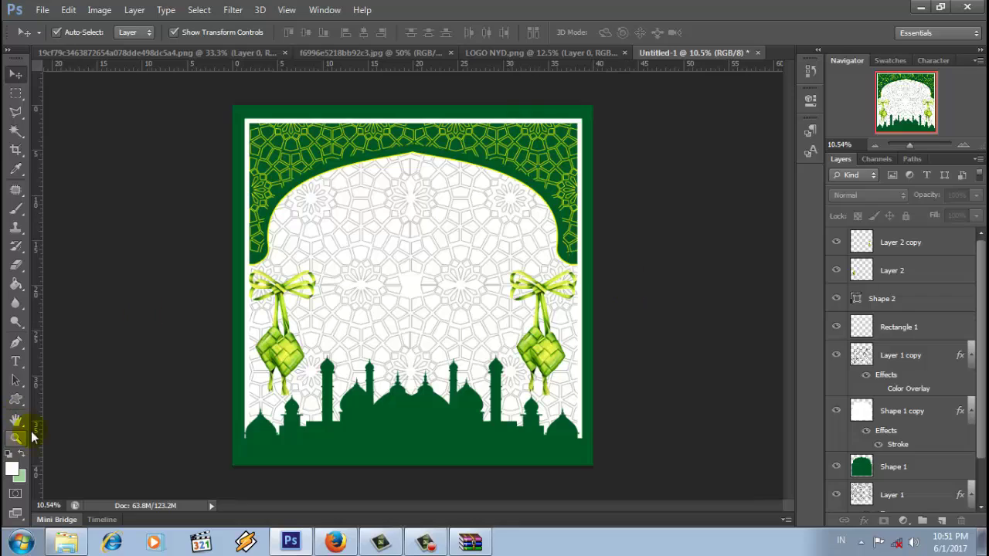
Start a text layer in the upper part of the dome panel with the Lobster 1.3 font and the mosque's green, 005826.
click(16, 361)
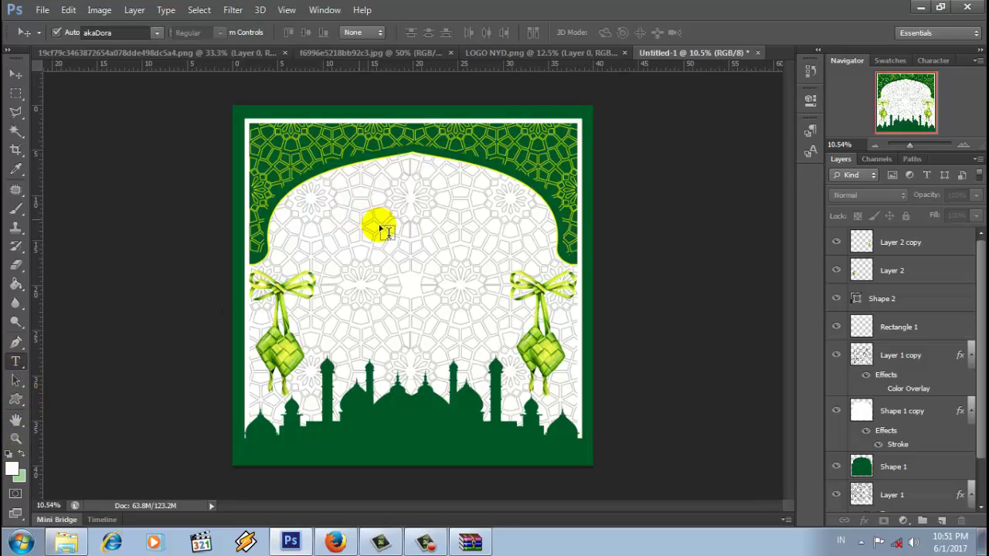
click(350, 220)
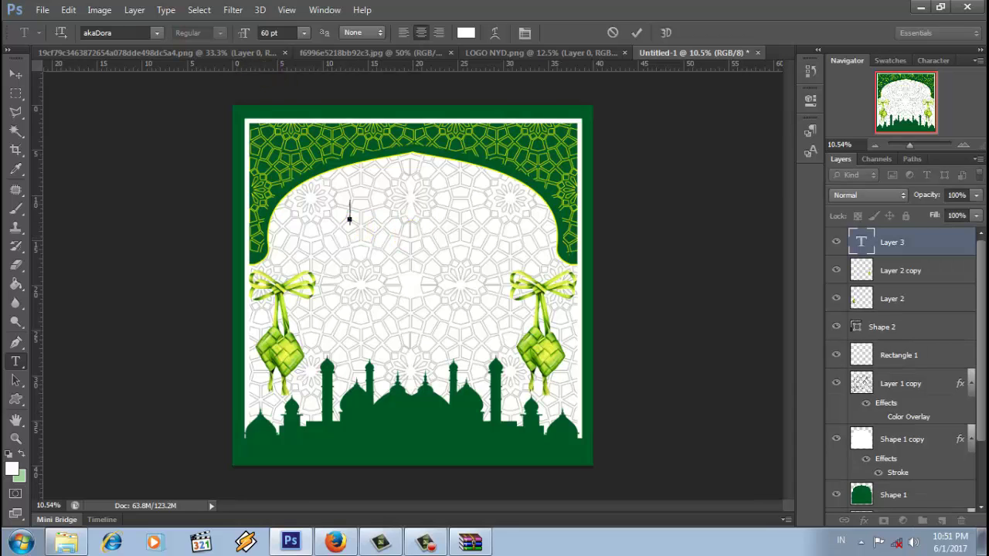
click(157, 35)
drag(316, 98, 318, 279)
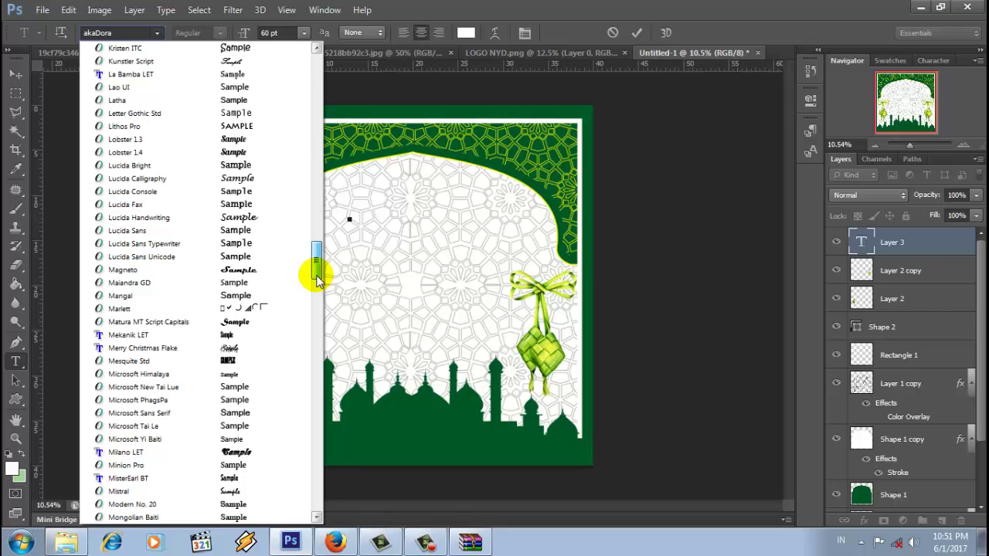
click(255, 140)
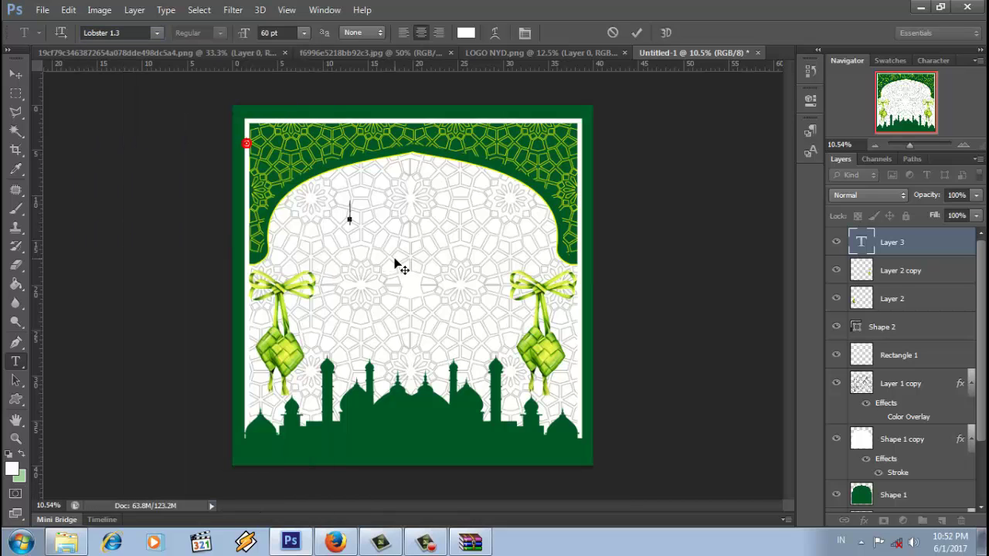
click(466, 33)
click(420, 438)
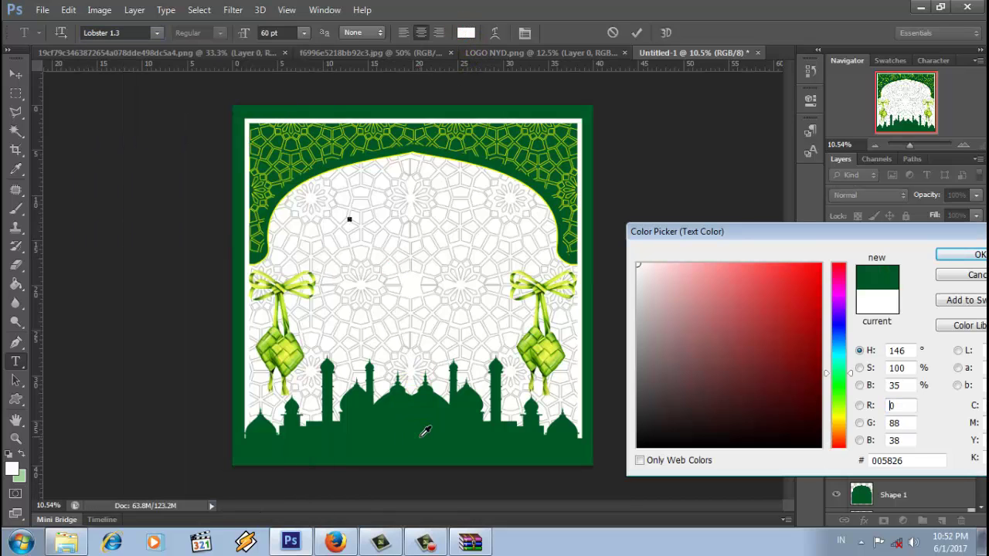
click(956, 255)
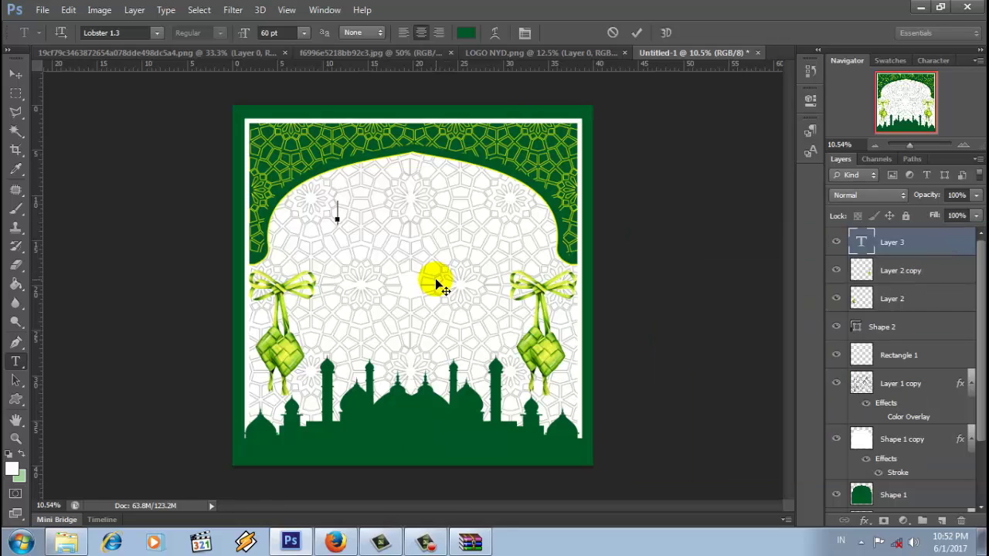
Enter the two-line greeting "Selamat Hari Raya" and "Idul Fitri 1438 H | 2017 M".
text(mat)
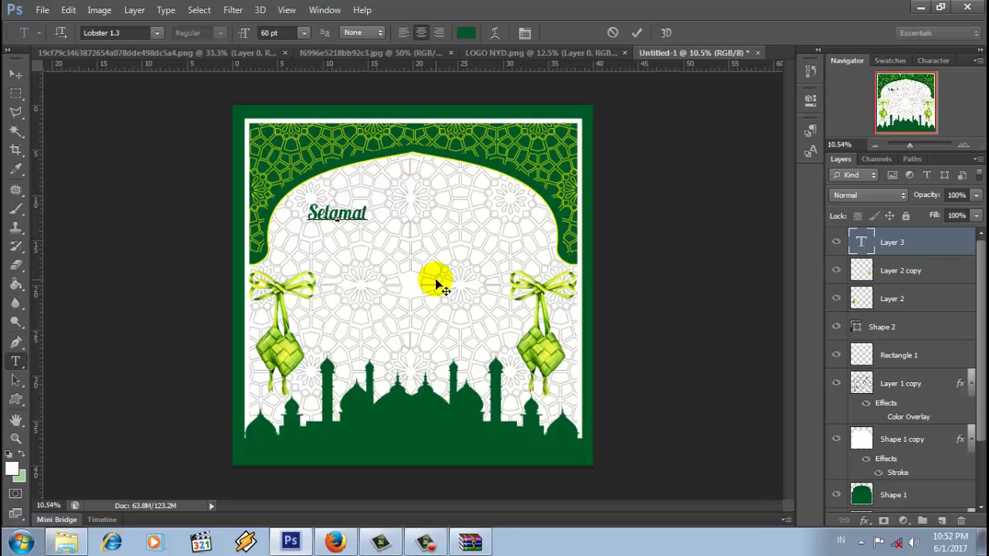
text( Har)
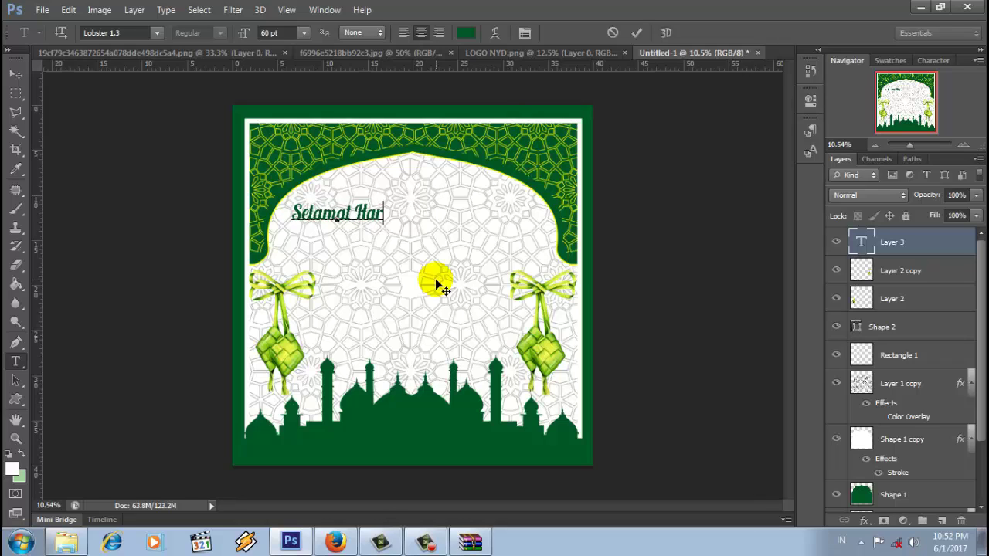
text(i Raya )
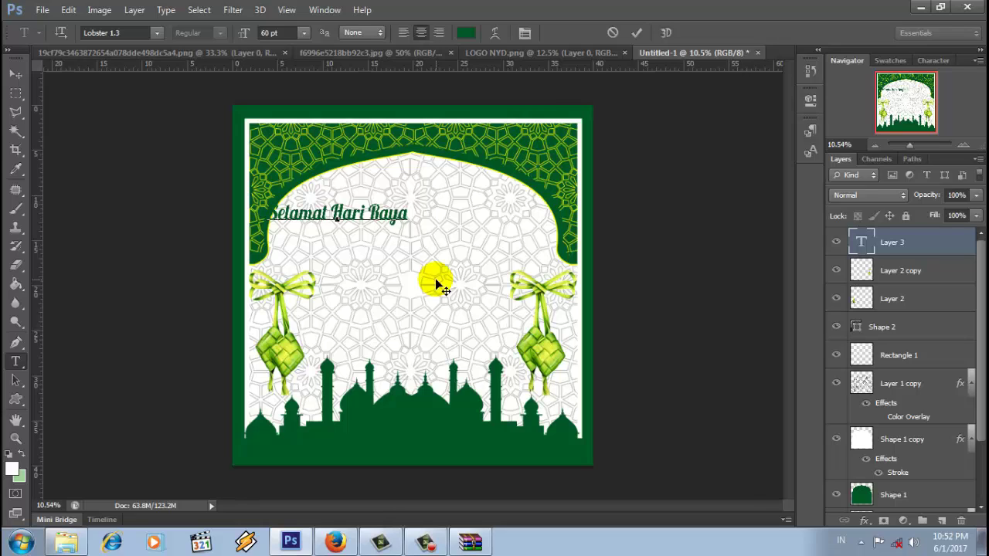
text(Idul Fitri)
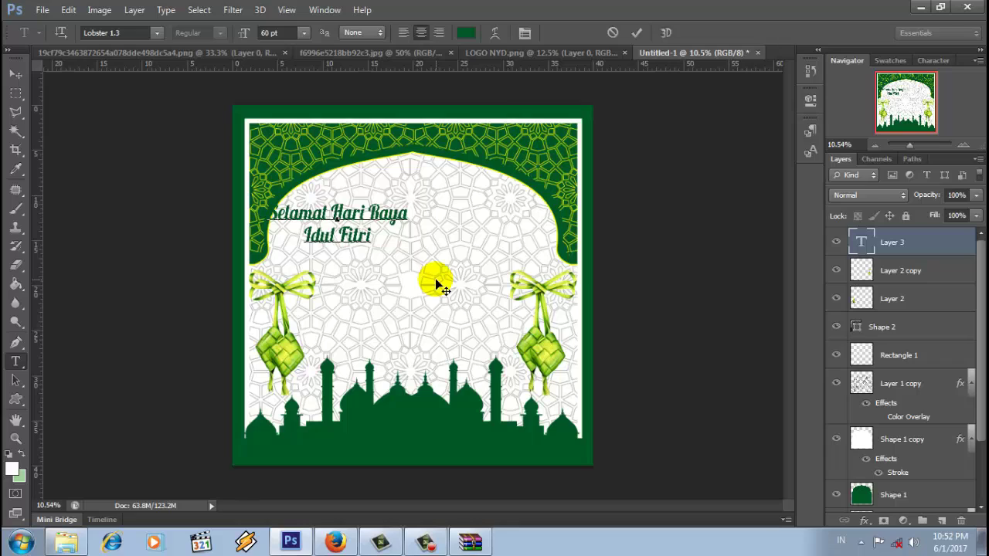
text( 14)
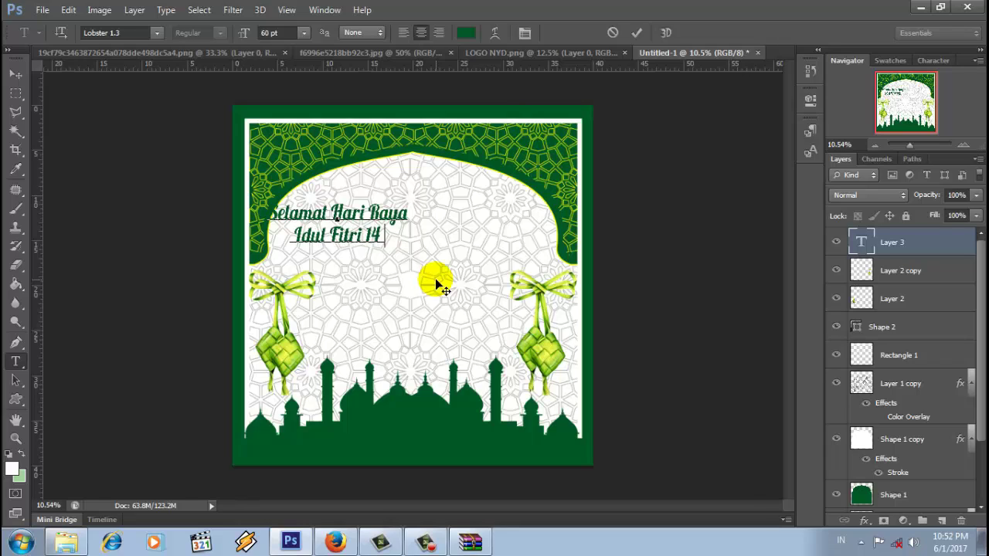
text(38 H)
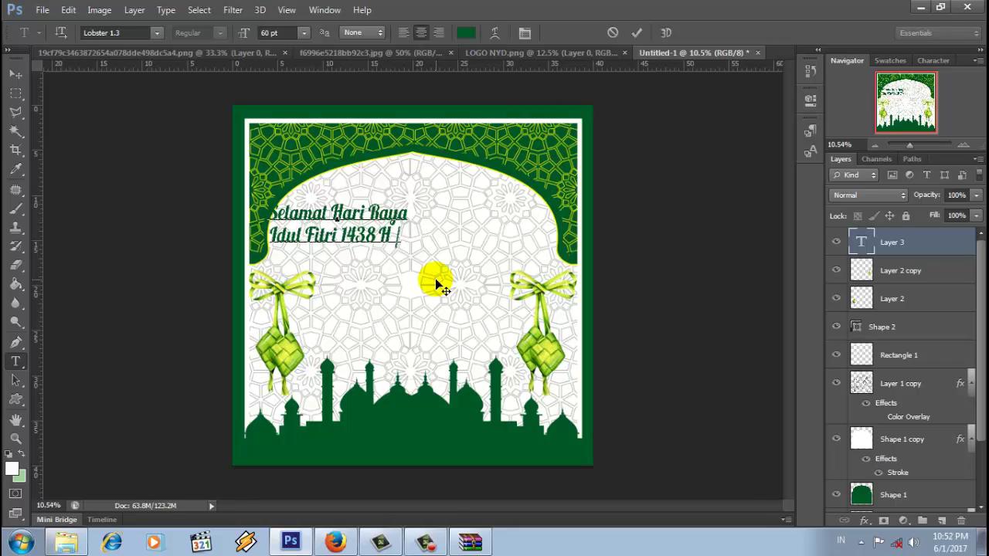
text( | 2017 M)
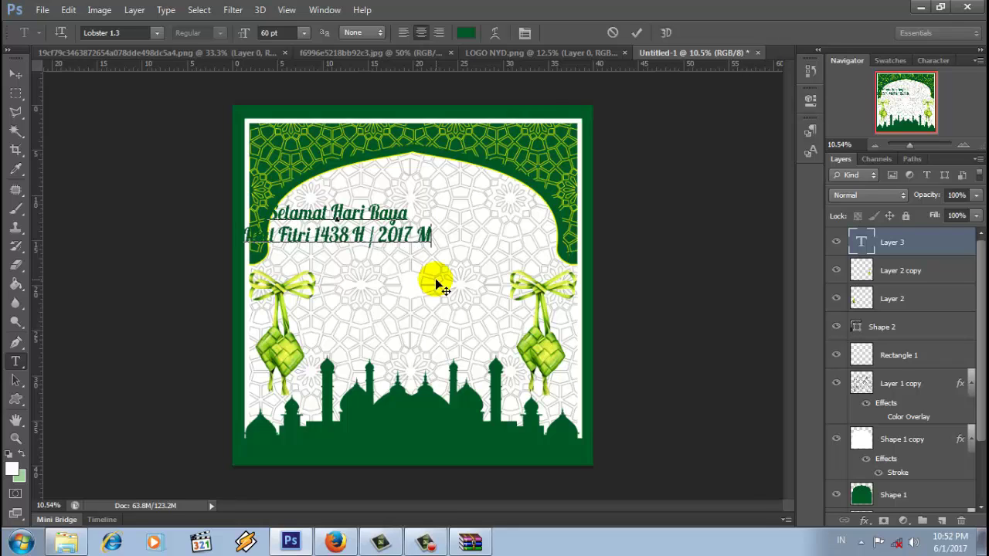
Set the two-line greeting to 85 pt and centre it in the upper part of the dome panel.
drag(409, 316, 463, 309)
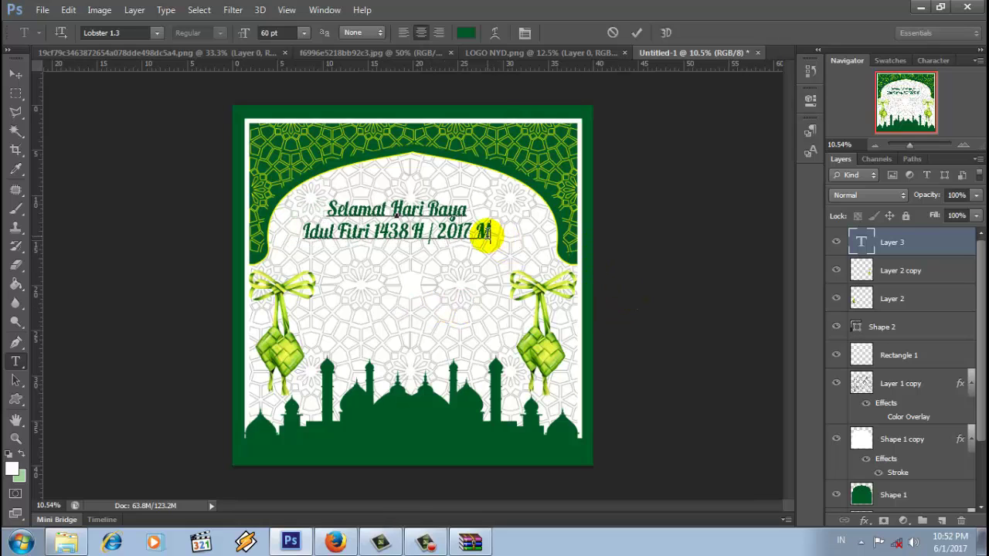
drag(491, 232, 463, 231)
drag(335, 231, 232, 204)
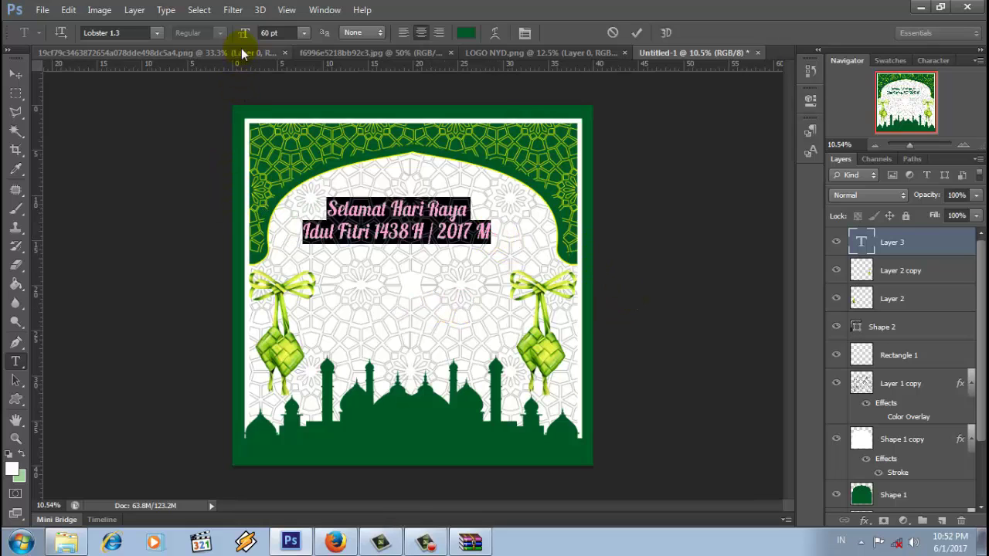
drag(245, 33, 307, 46)
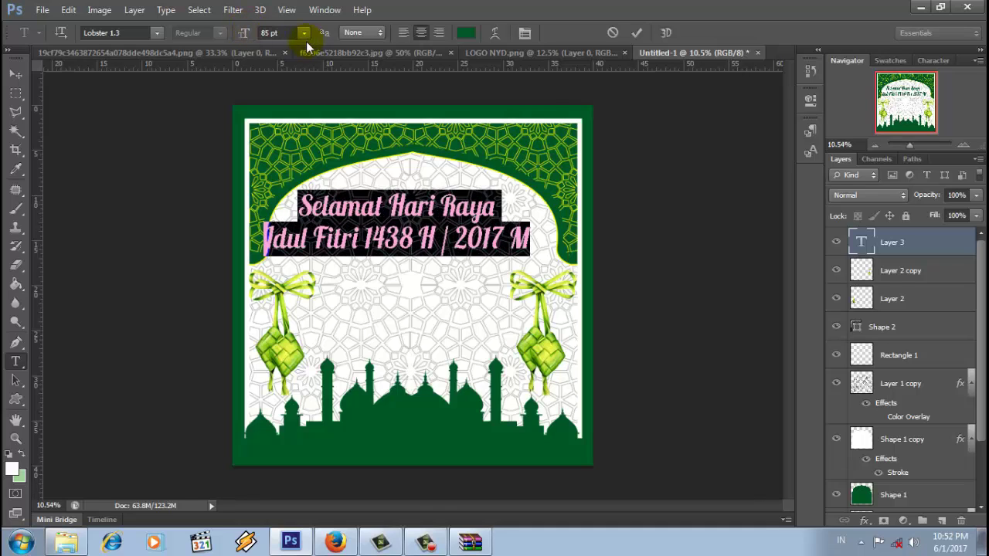
mouse_move(364, 286)
mouse_down()
mouse_move(376, 291)
mouse_move(378, 274)
mouse_up()
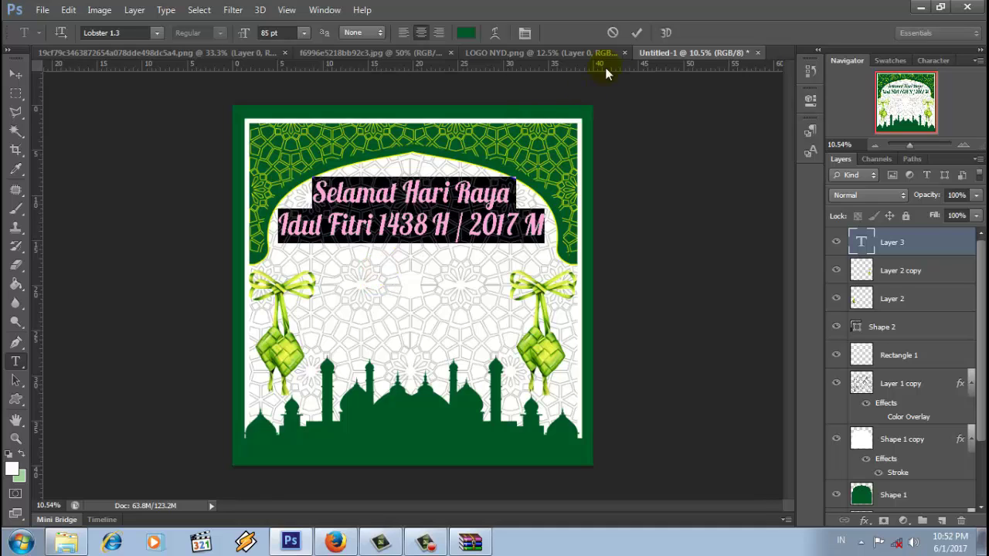
click(636, 34)
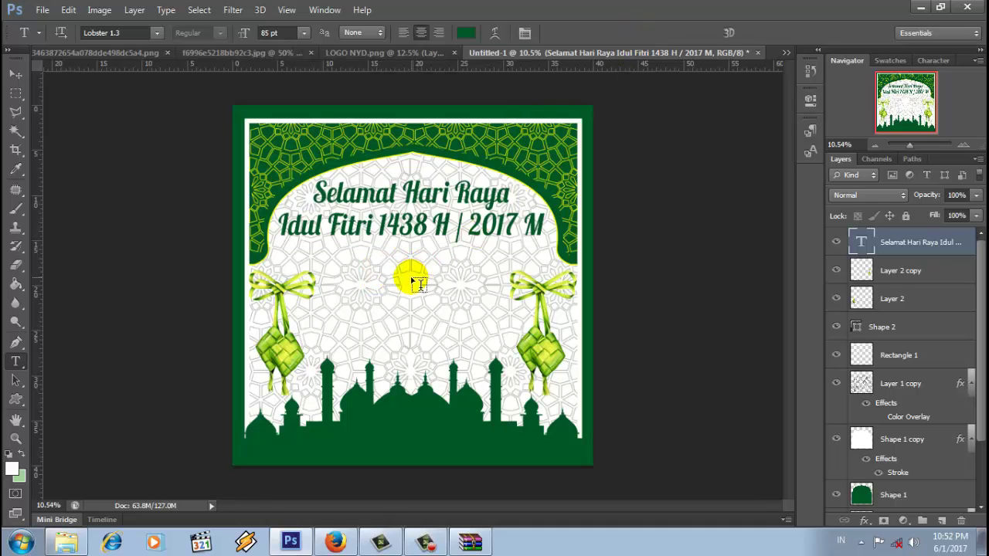
Start a new text layer just below the greeting's second line with the akaDora font.
click(293, 268)
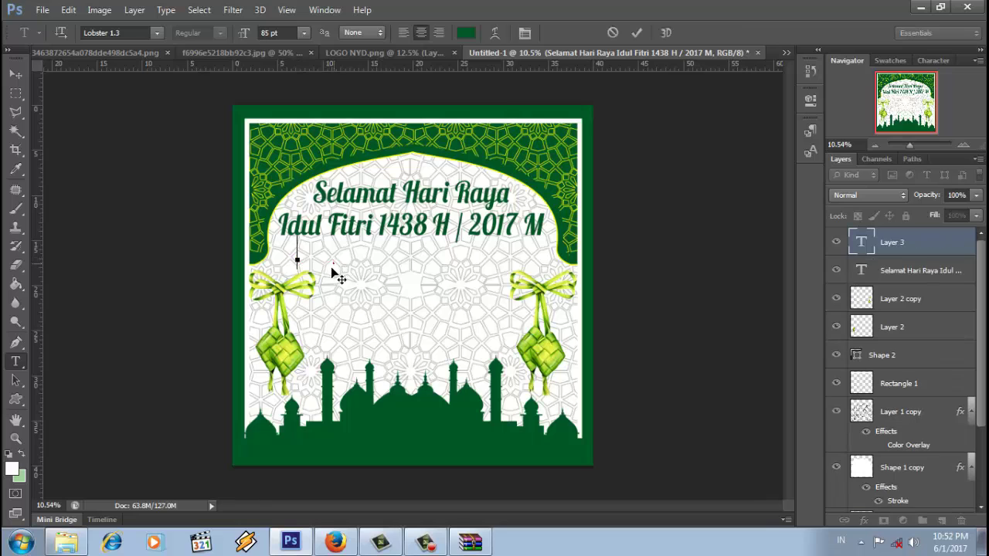
click(157, 32)
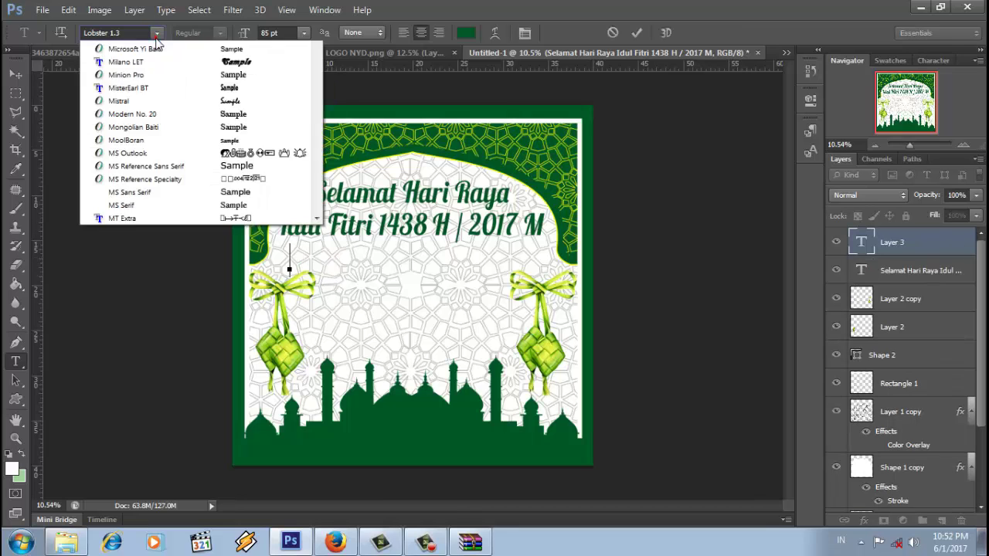
drag(315, 270, 321, 85)
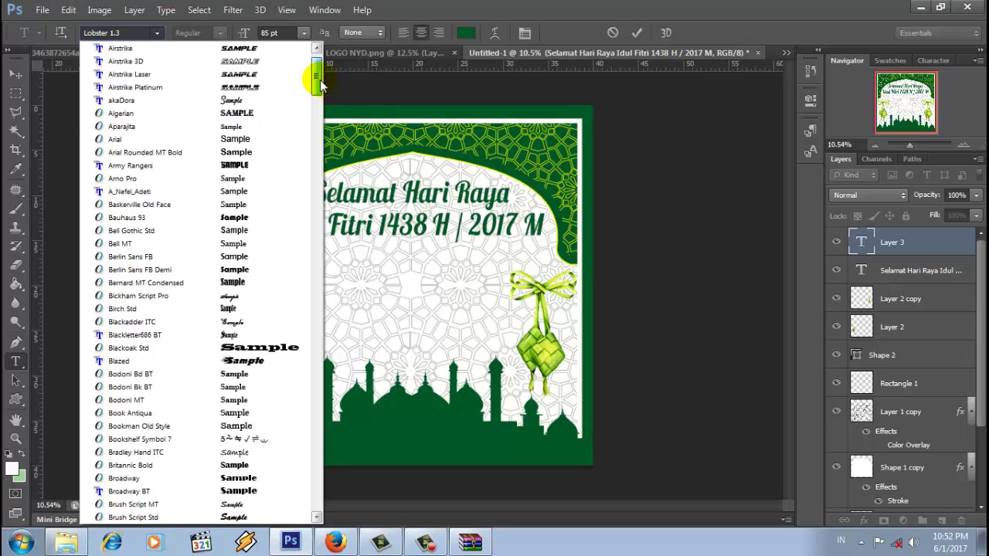
click(263, 101)
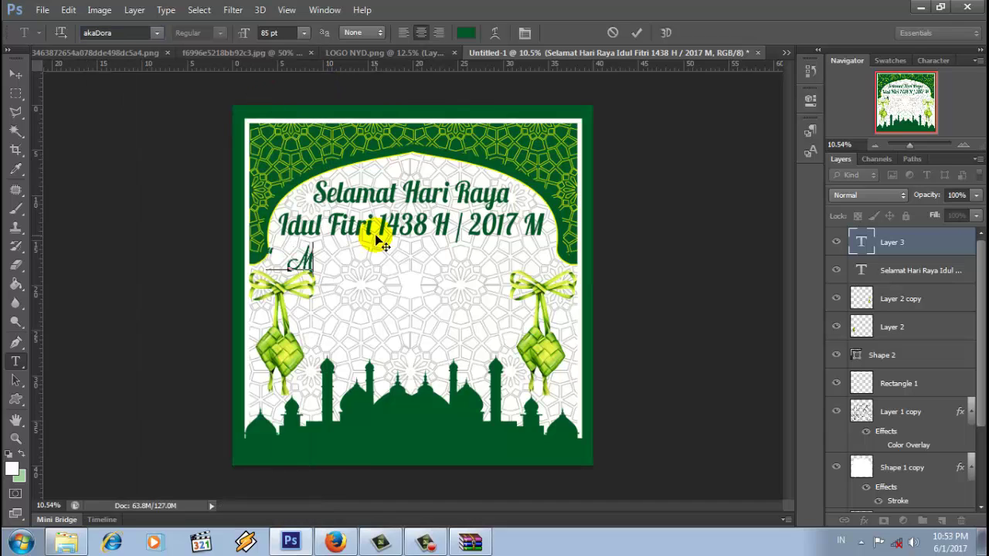
Enter the line "Mohon Maaf Lahir & Batin", enclosed in quotation marks.
key(BackSpace)
text(Mohon M)
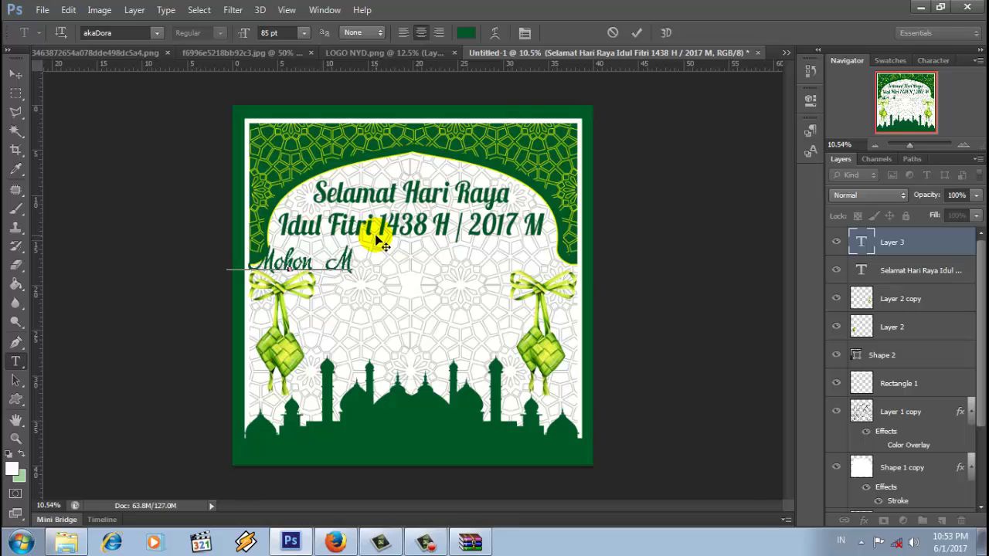
text(aaf )
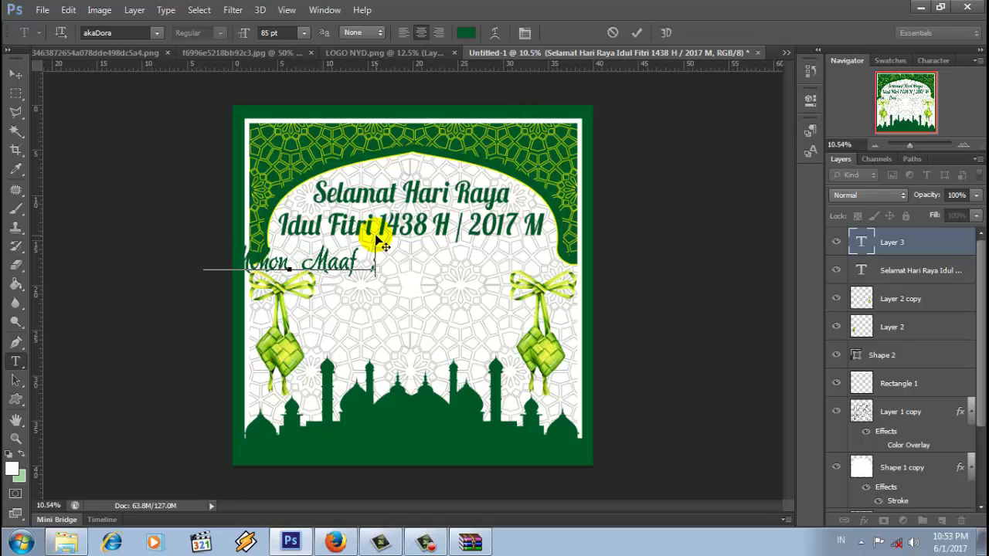
text( L)
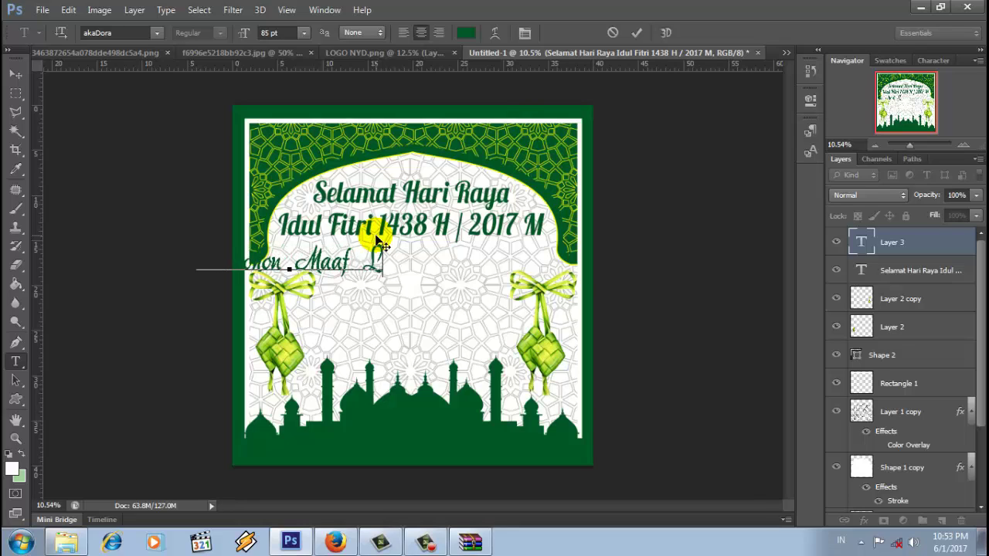
text(ahir)
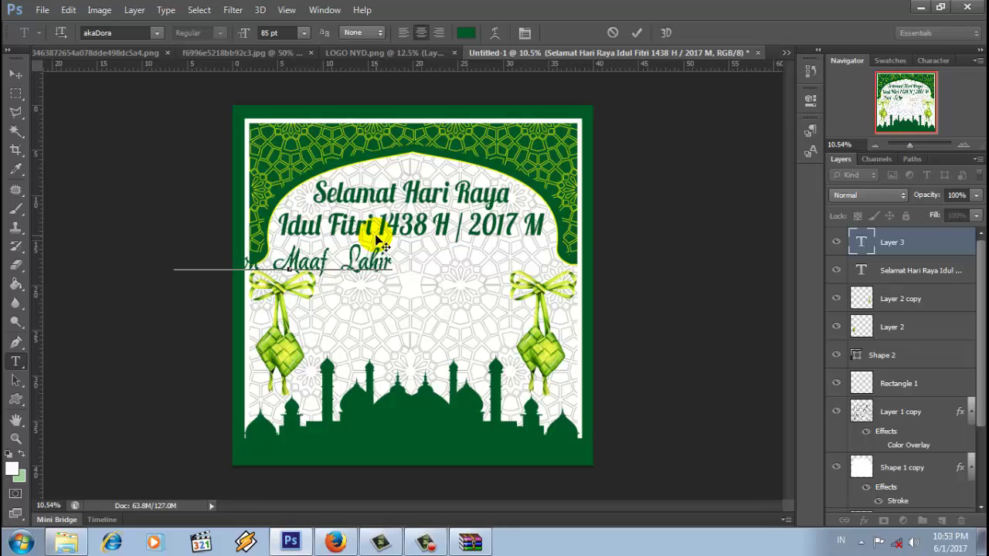
text(&)
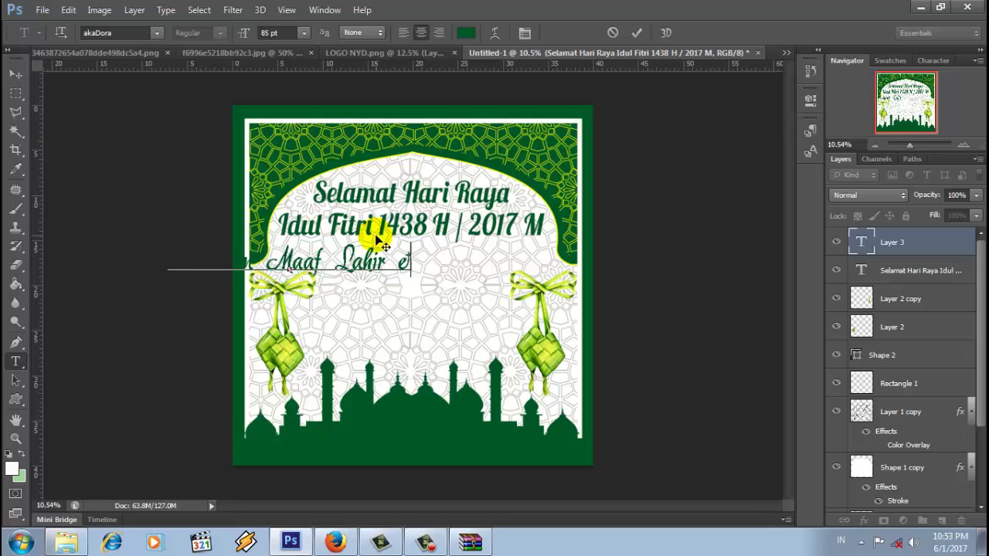
text( Bat)
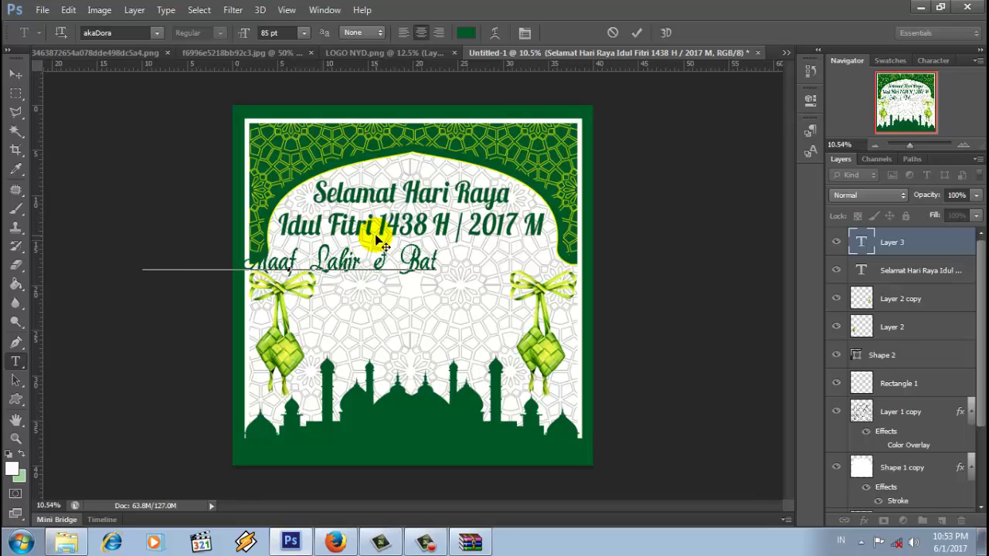
text(in ")
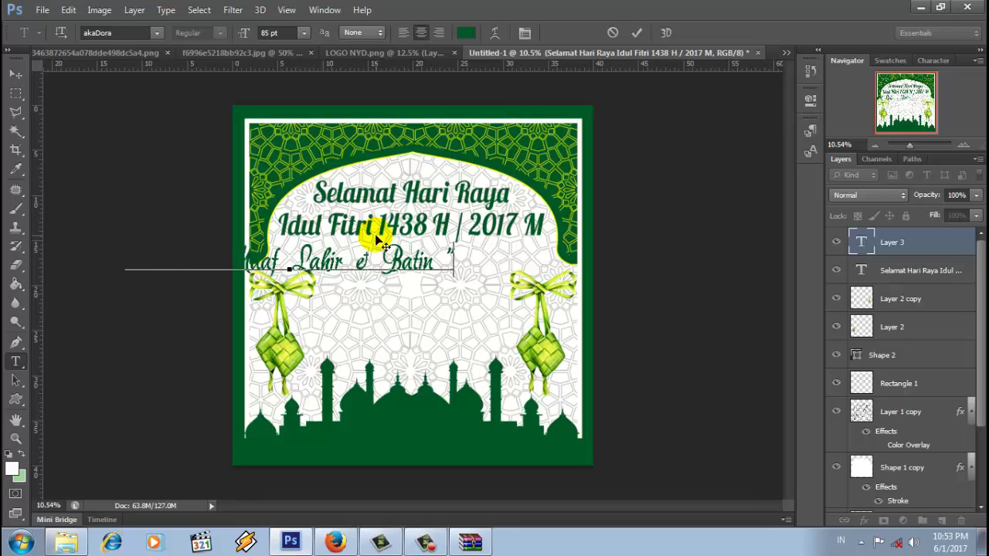
Centre the Mohon Maaf line beneath the greeting and set its font size to 70 pt.
drag(431, 337, 564, 336)
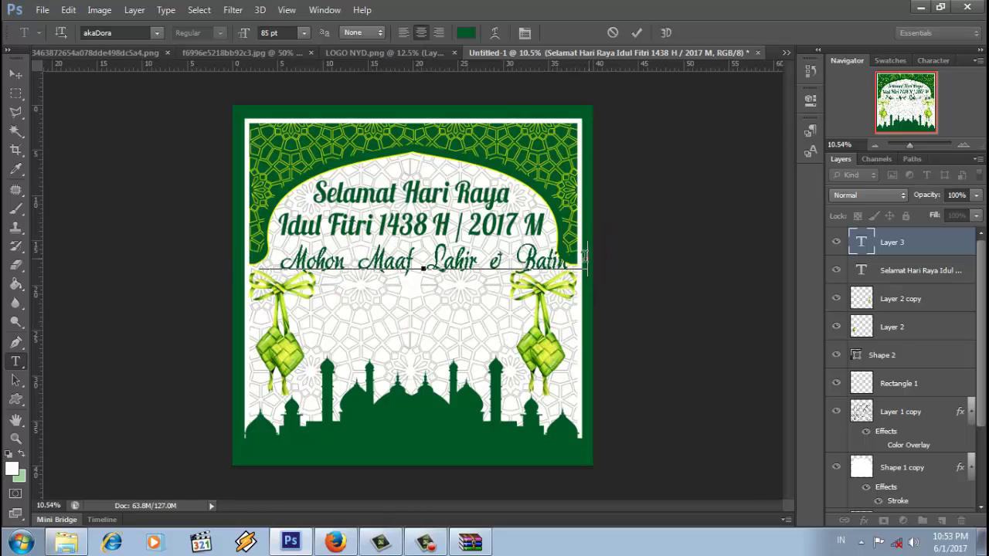
drag(585, 255, 190, 286)
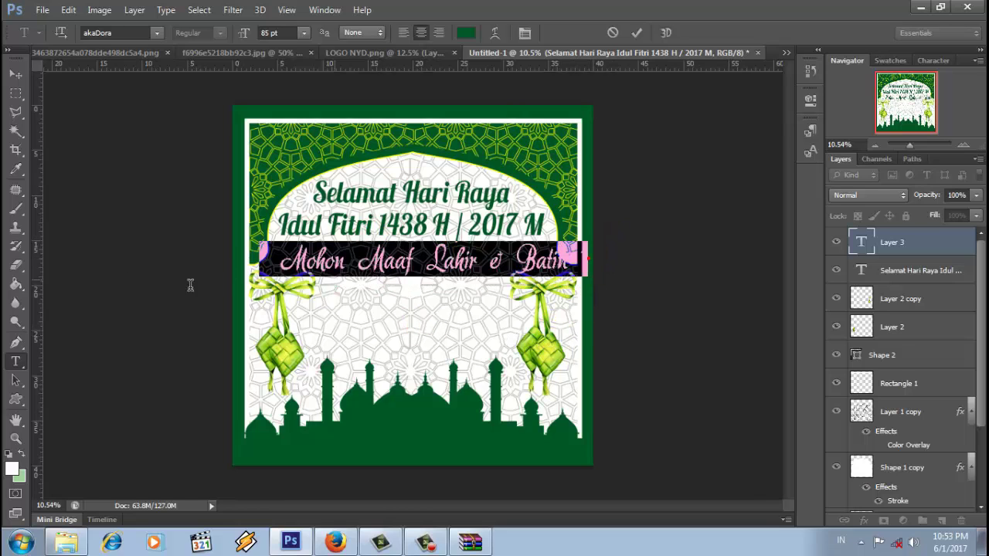
click(304, 32)
click(291, 249)
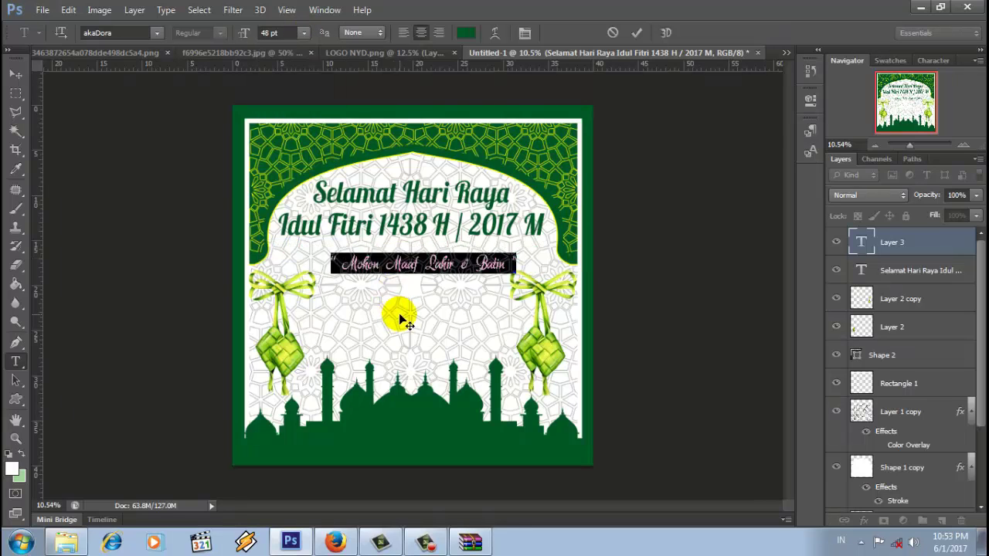
drag(244, 33, 270, 38)
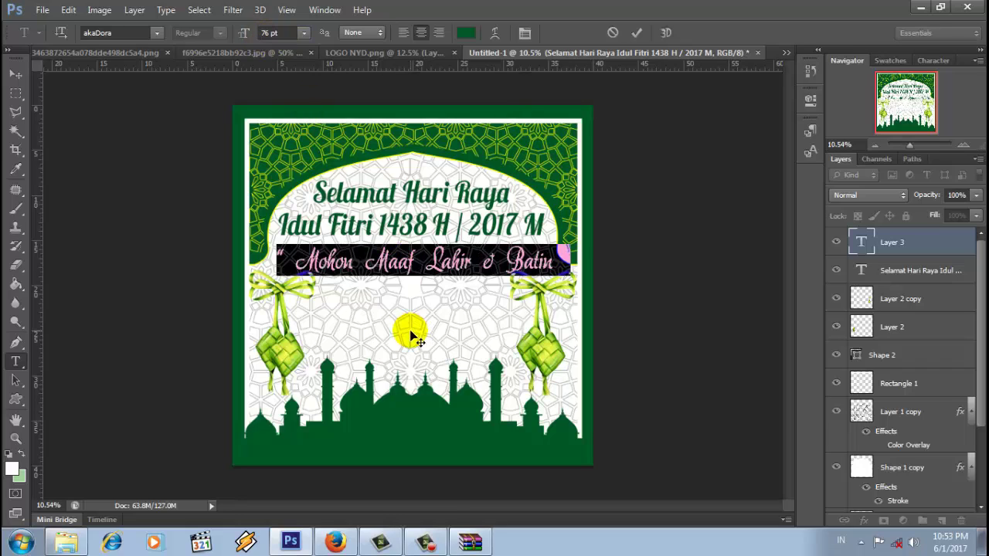
click(272, 38)
key(BackSpace)
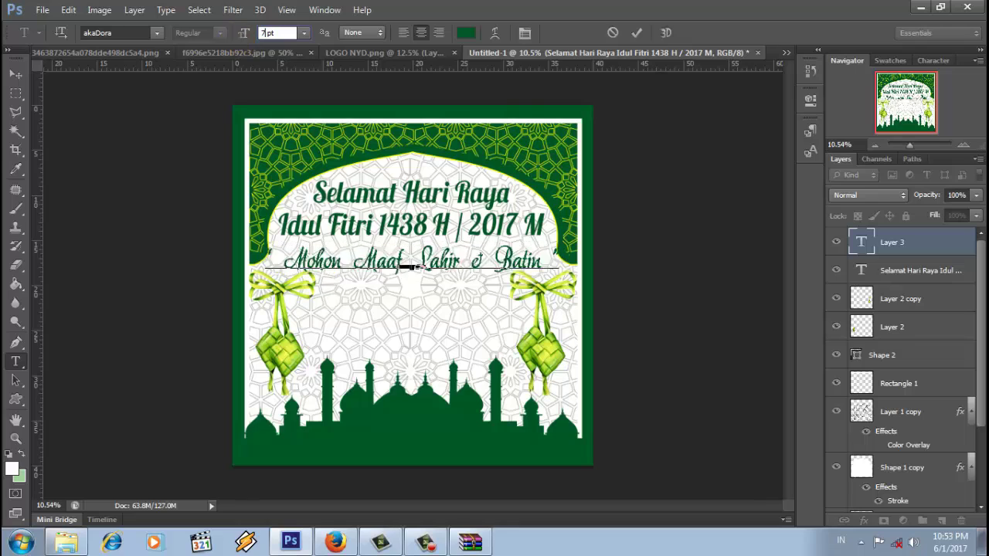
text(0)
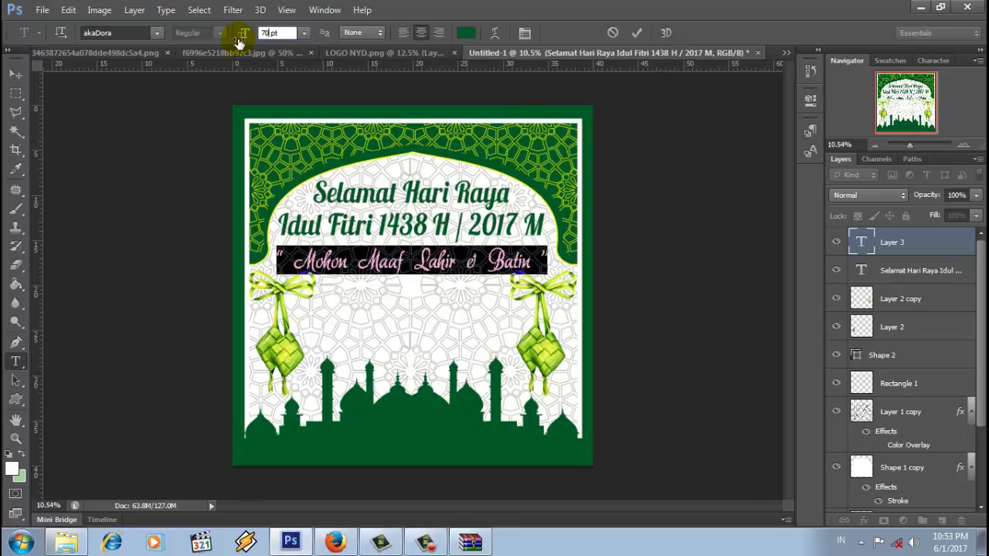
click(637, 33)
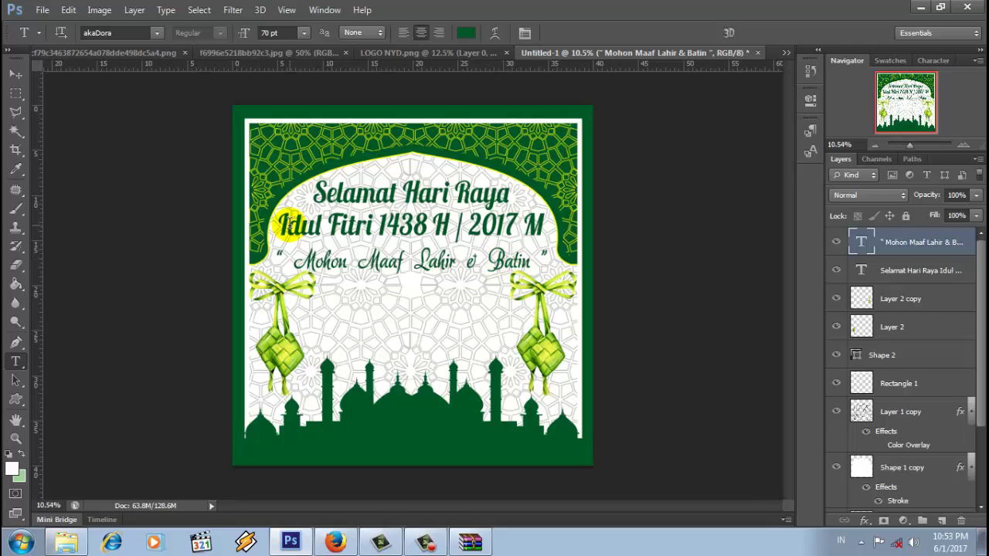
Move the Mohon Maaf line slightly up, closer to the greeting above it.
click(534, 264)
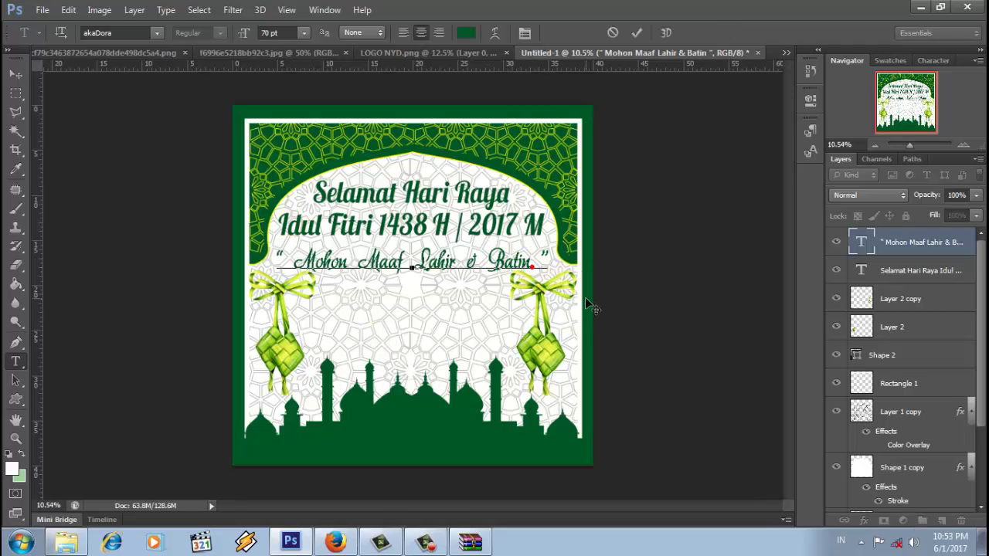
key(End)
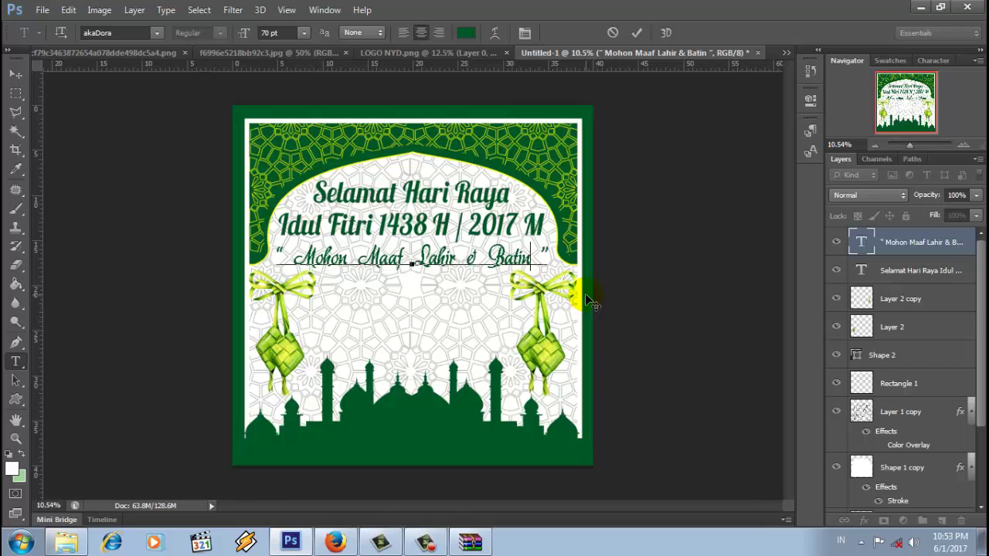
click(636, 32)
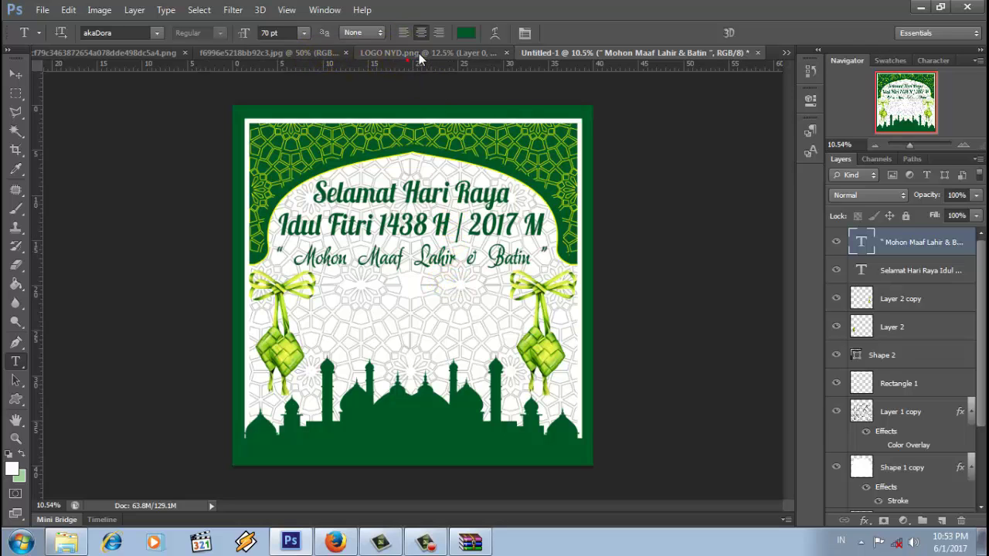
Copy the round logo from LOGO NYD.png into the Untitled-1 greeting document.
click(391, 53)
click(15, 74)
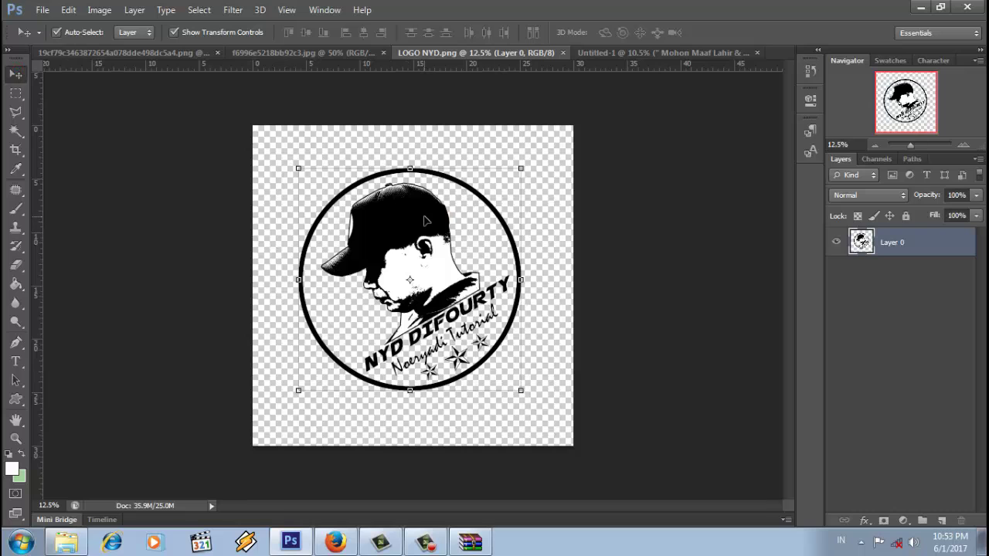
drag(424, 221, 415, 316)
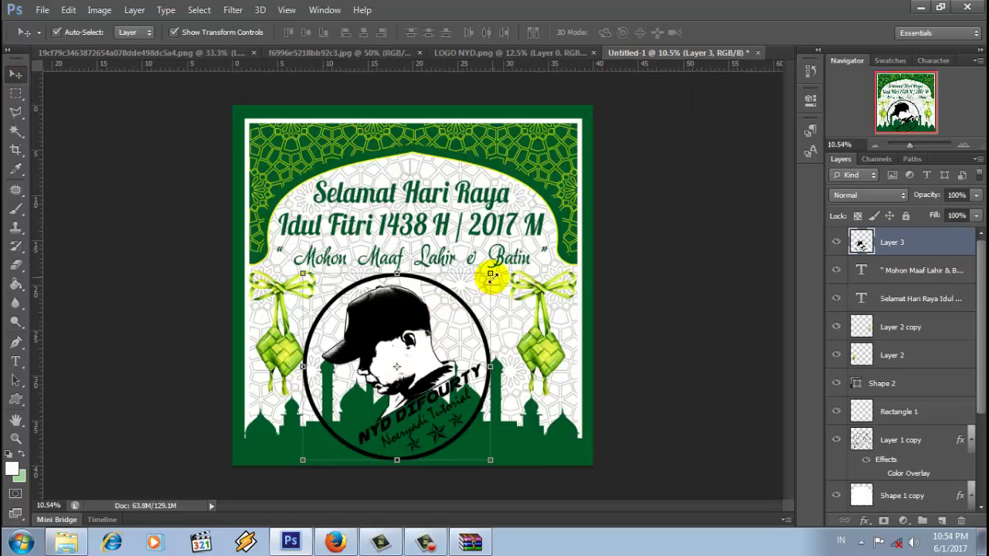
Scale the logo proportionally to about 48% and centre it between the two ketupat, just above the mosque's middle dome.
drag(492, 275, 411, 351)
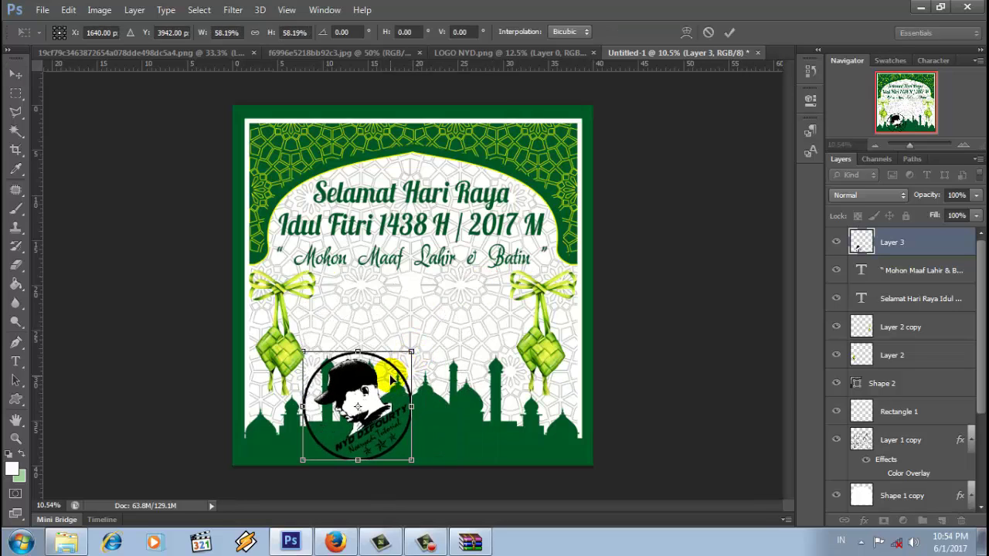
drag(336, 458, 390, 370)
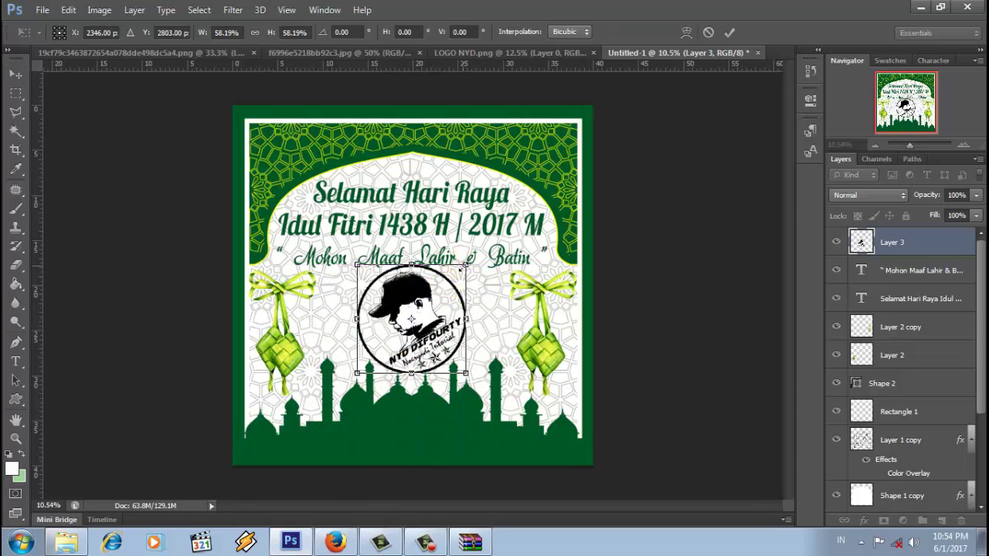
drag(464, 265, 446, 302)
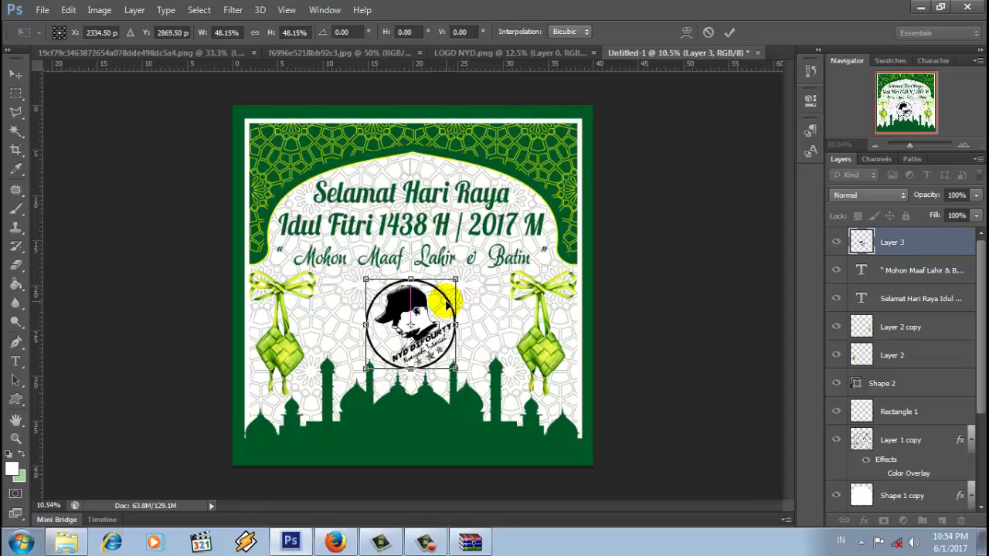
click(731, 34)
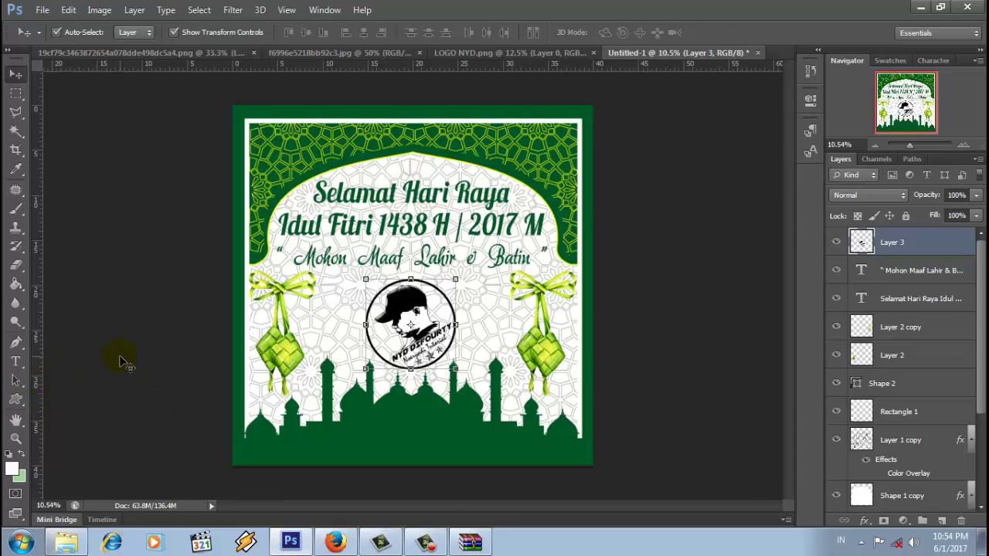
Start a text line on the green area below the mosque in the Airstrike font, with near-white colour fffffd sampled from the patterned panel.
click(16, 361)
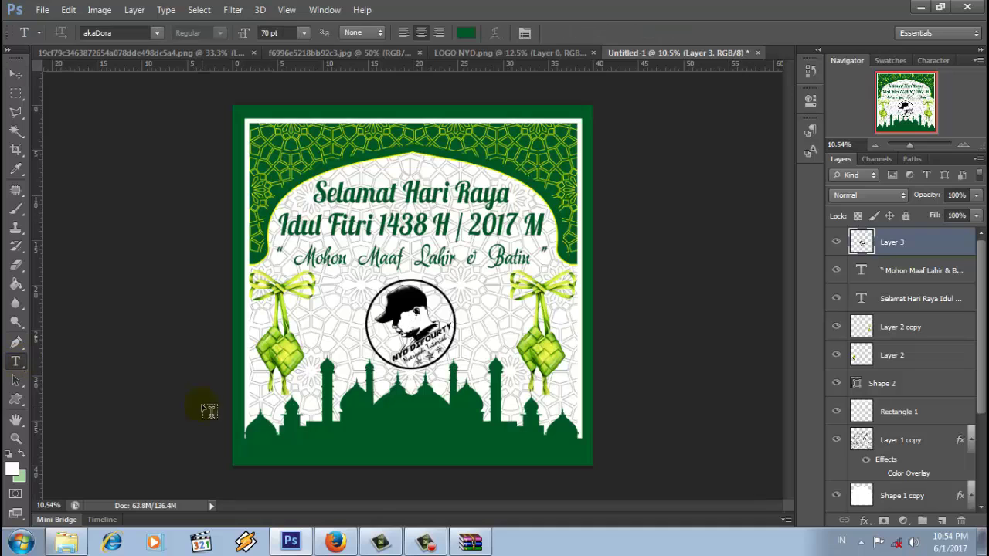
click(321, 449)
click(157, 32)
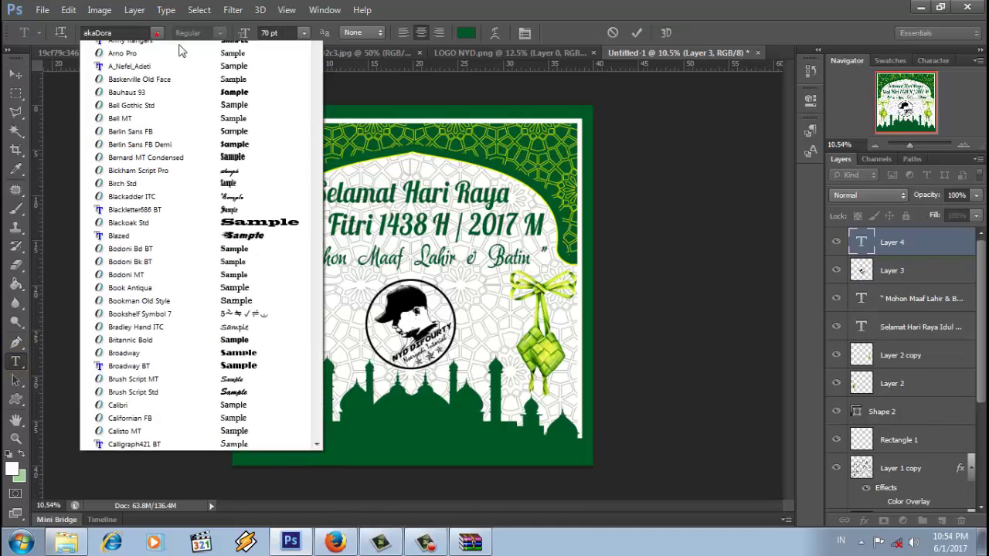
drag(313, 82, 314, 73)
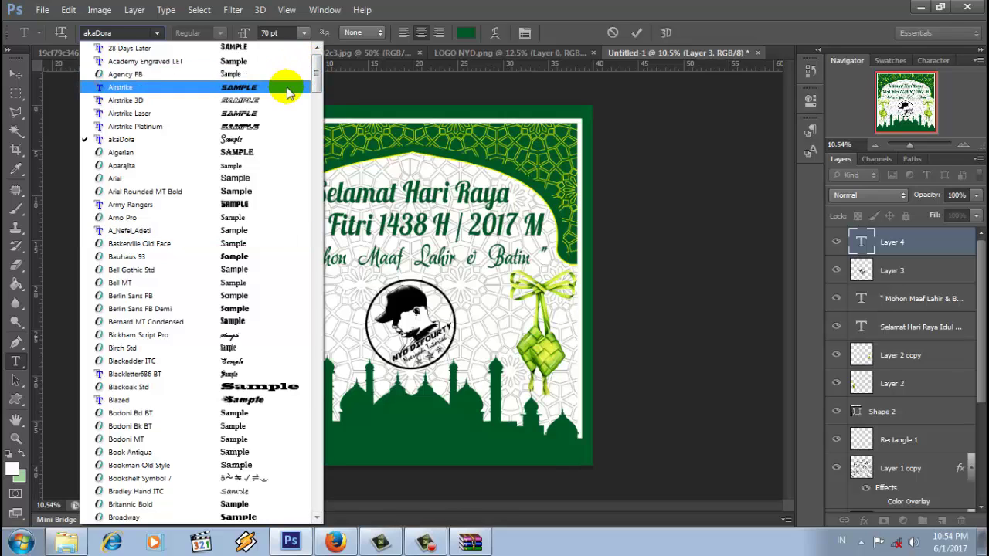
click(287, 87)
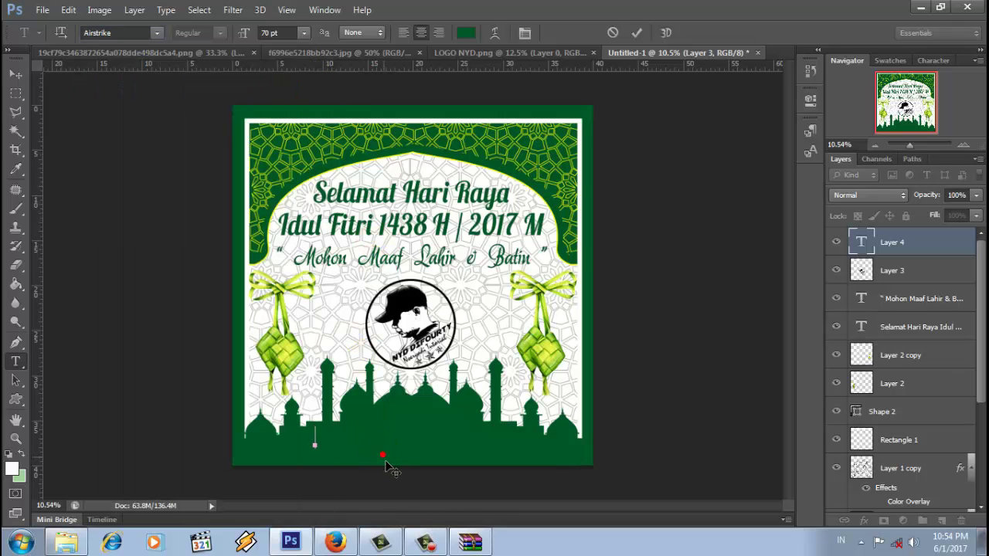
click(466, 33)
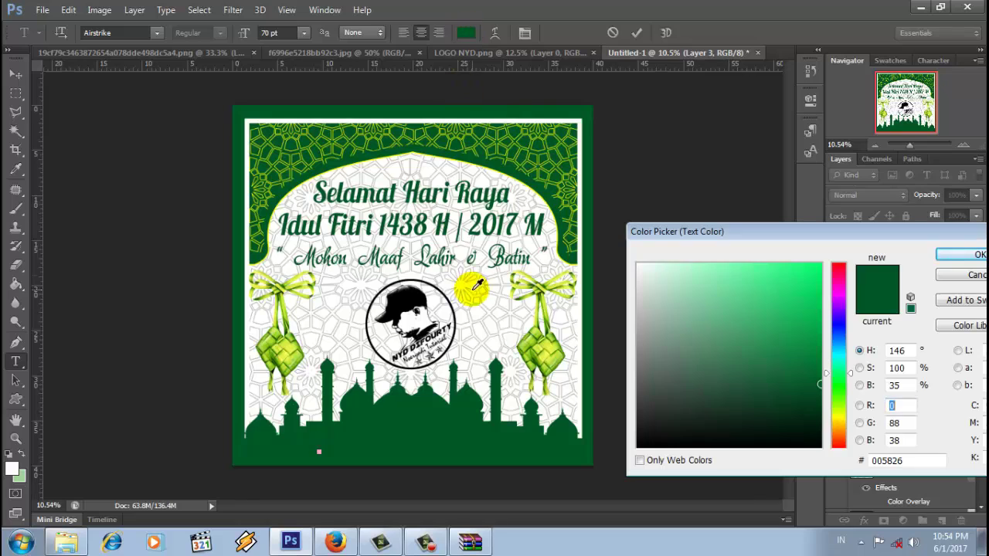
click(473, 299)
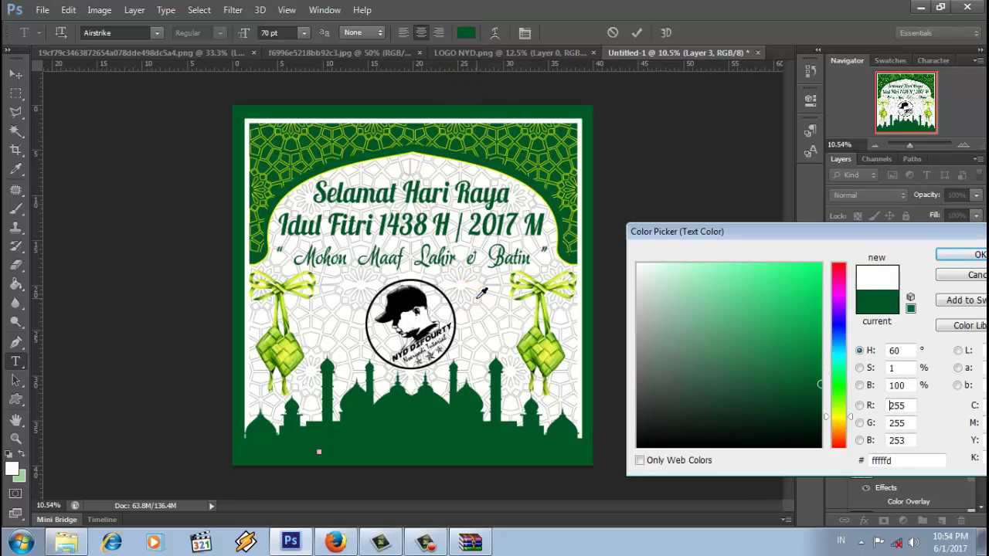
click(975, 258)
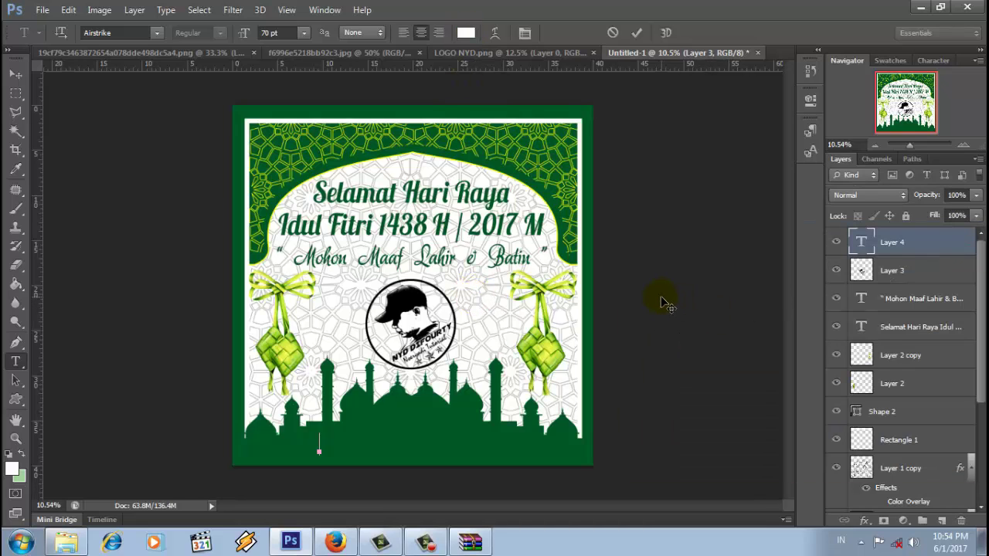
Enter the creator's name followed by "PHOTOSHOP CS 6" and centre the line along the bottom green band.
text(UR)
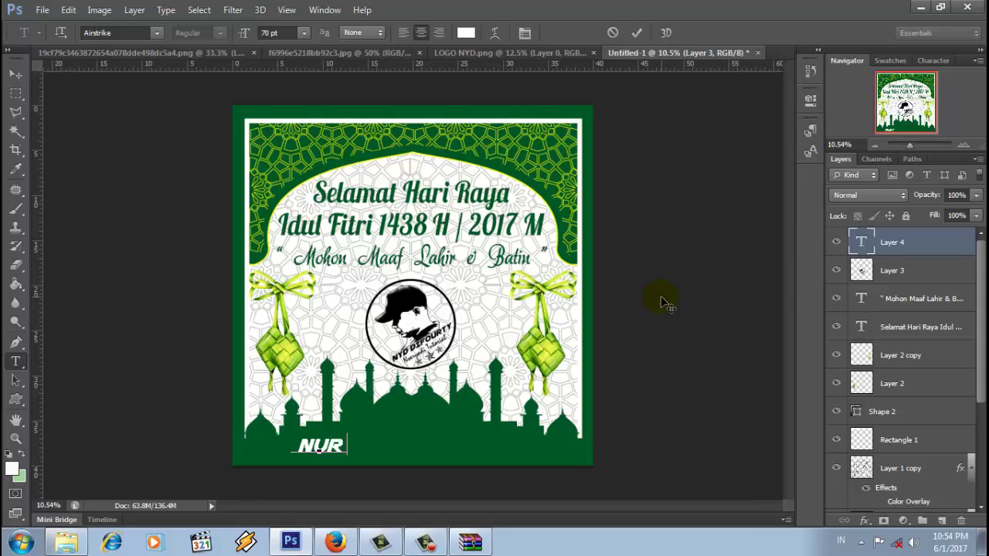
text(YADI )
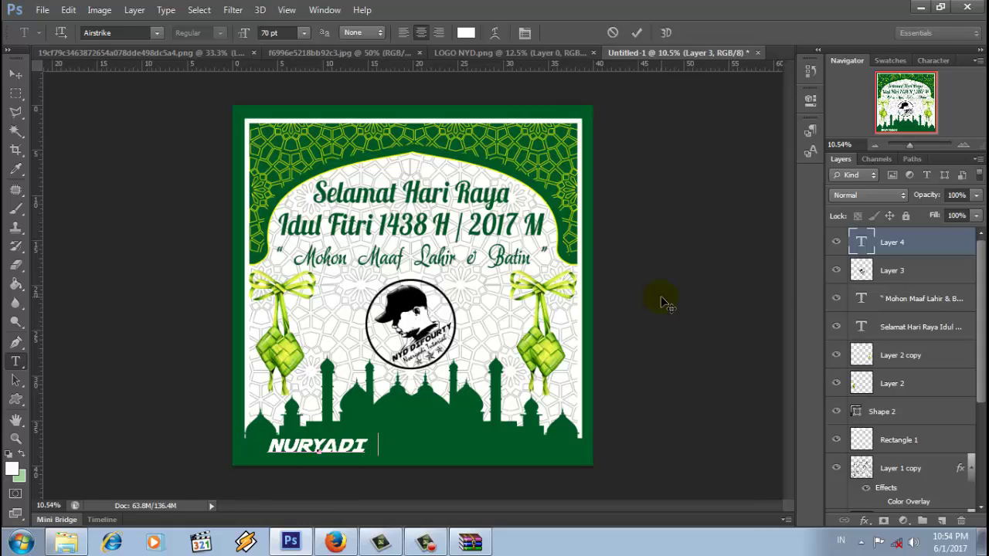
text(PHOTOSH)
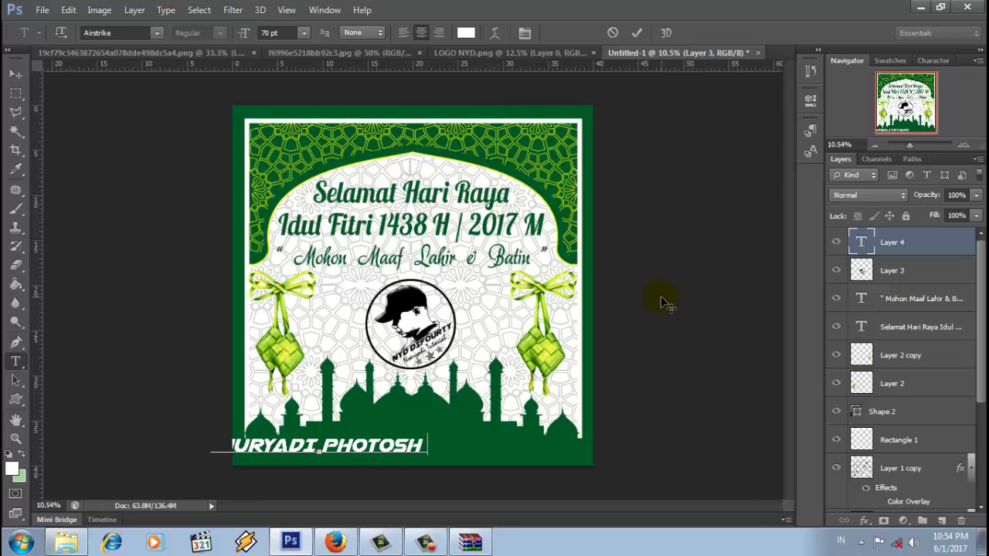
text(OP CS)
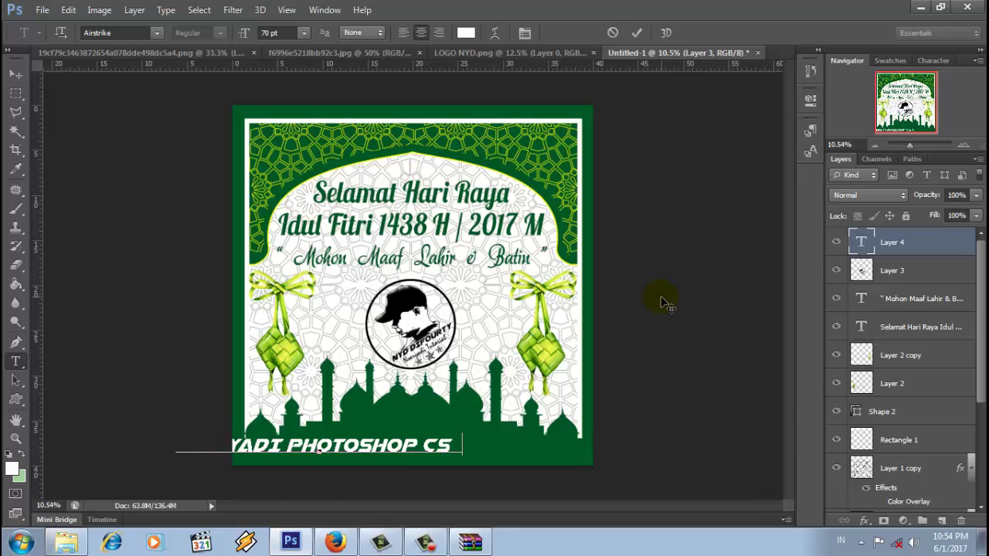
text( 6)
drag(456, 491, 536, 494)
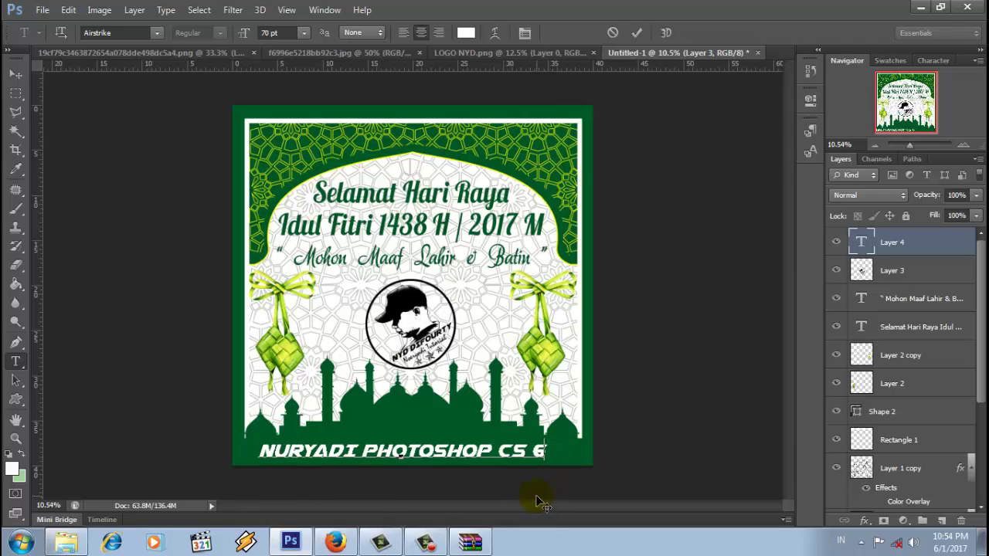
click(636, 33)
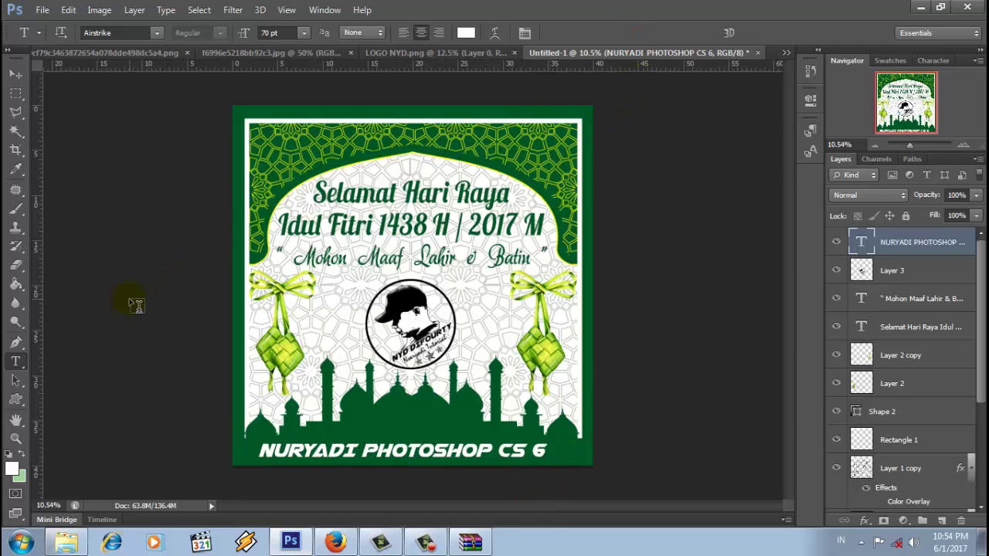
Add the word "By" in the akaDora font, centred on the mosque silhouette just above the bottom text line.
click(399, 404)
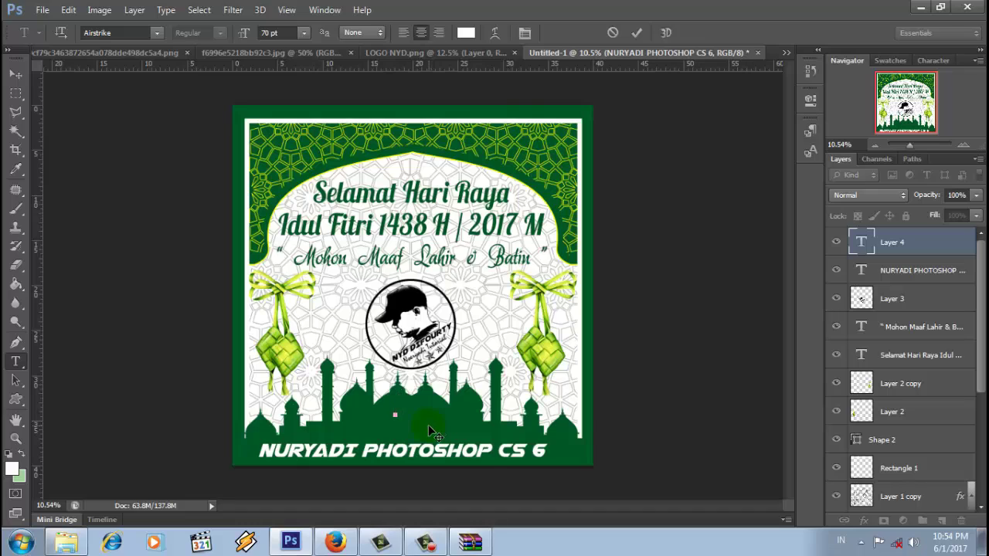
text(BY)
drag(399, 422, 375, 407)
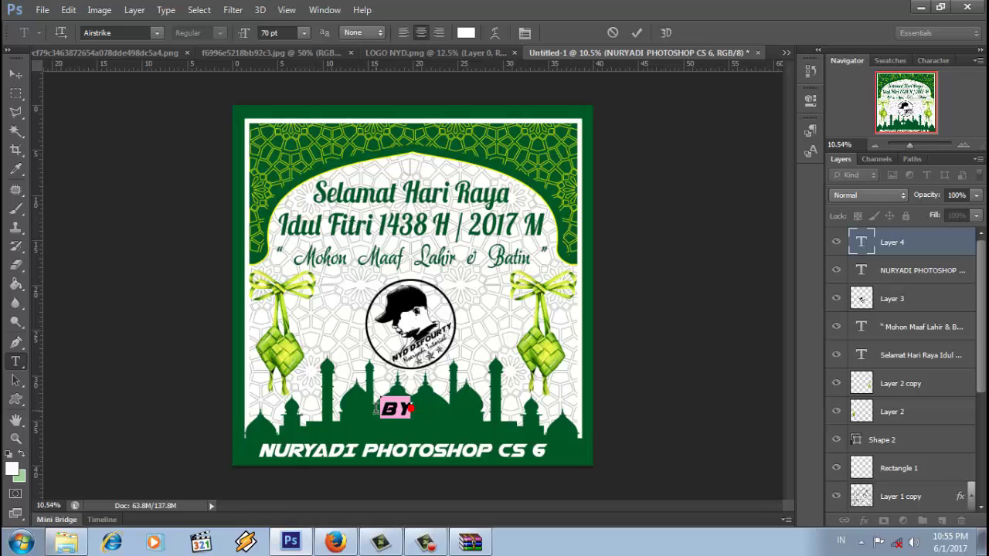
click(158, 33)
scroll(165, 99, up, 1)
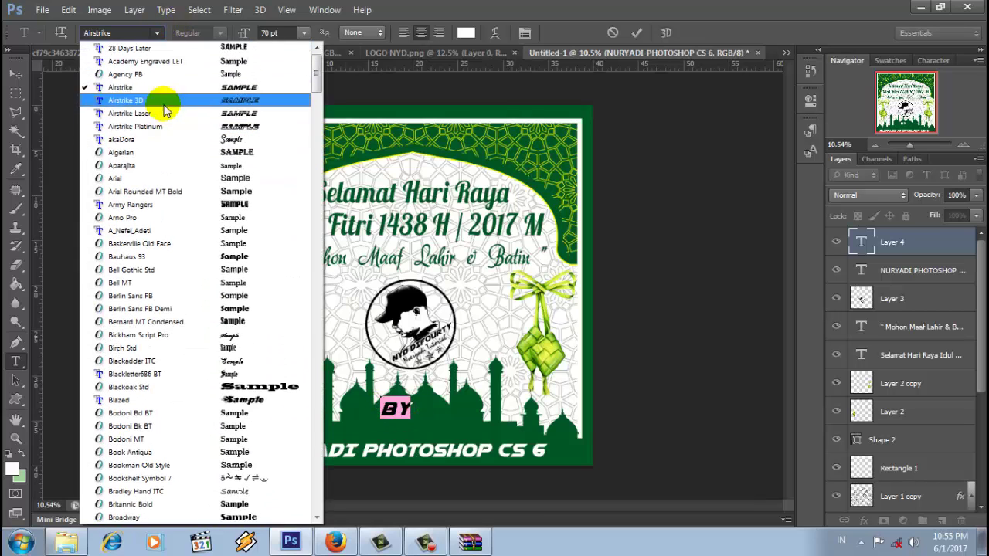
click(158, 139)
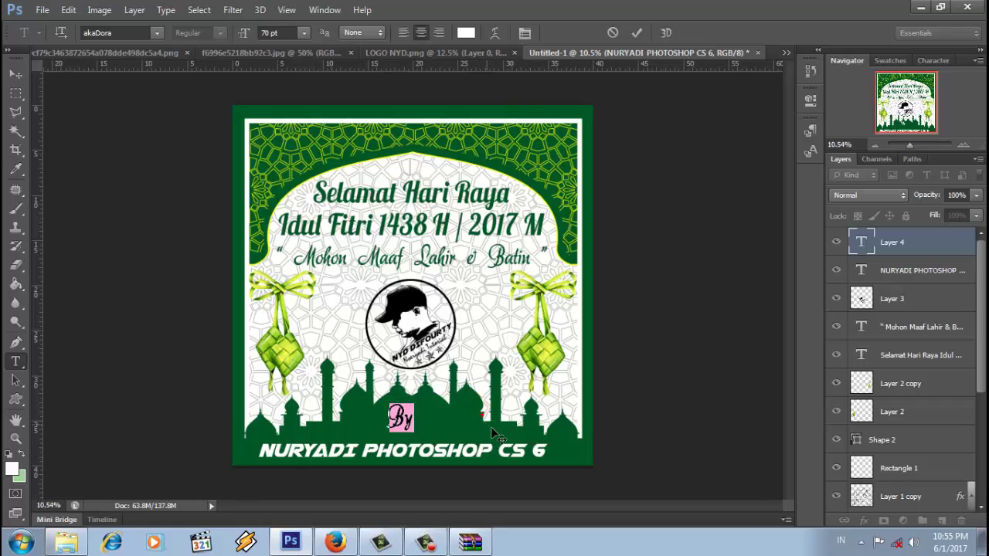
drag(491, 427, 498, 430)
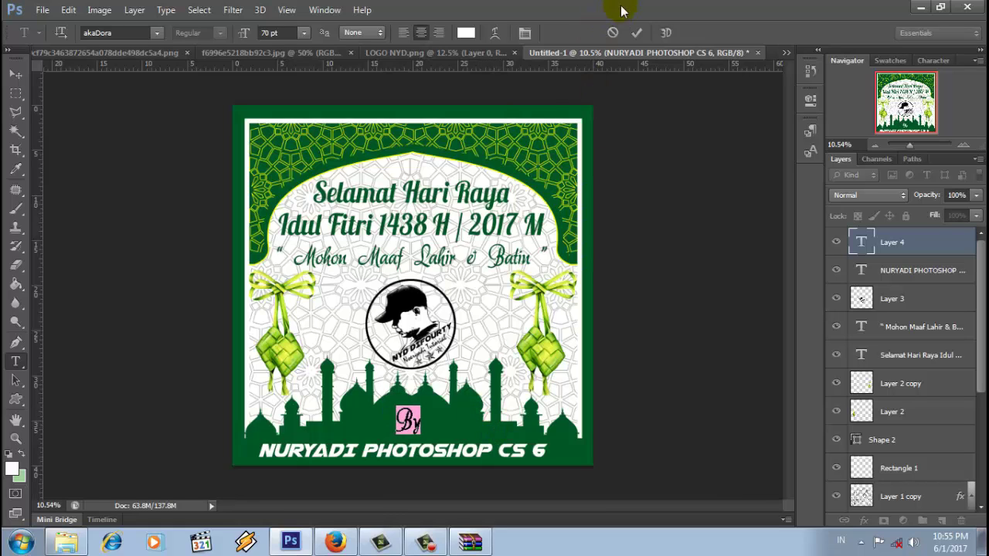
click(637, 32)
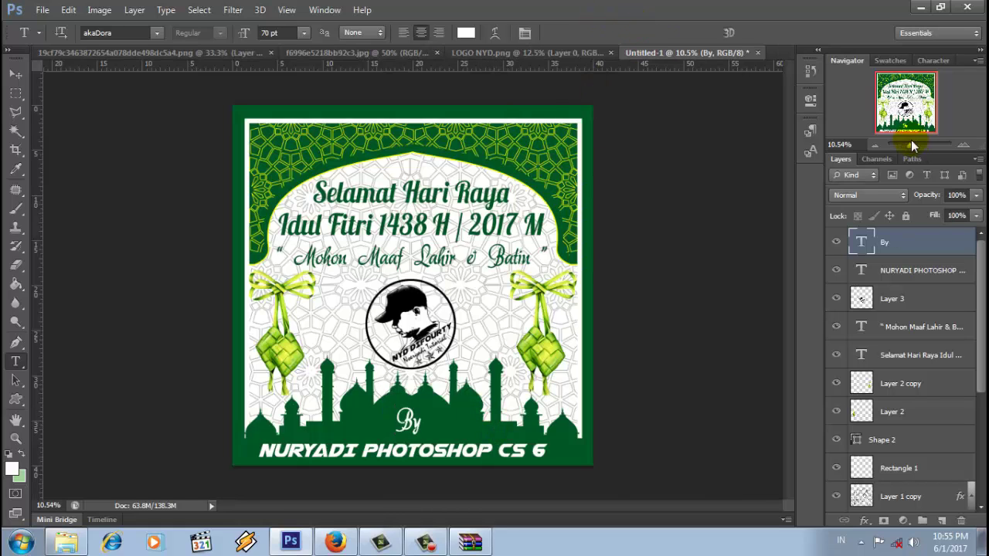
click(912, 144)
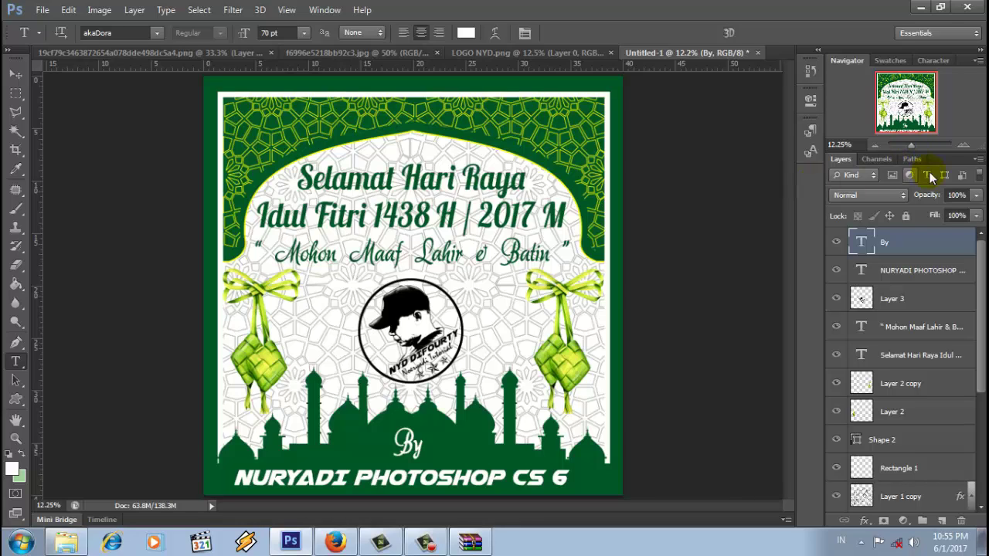
drag(907, 145, 911, 144)
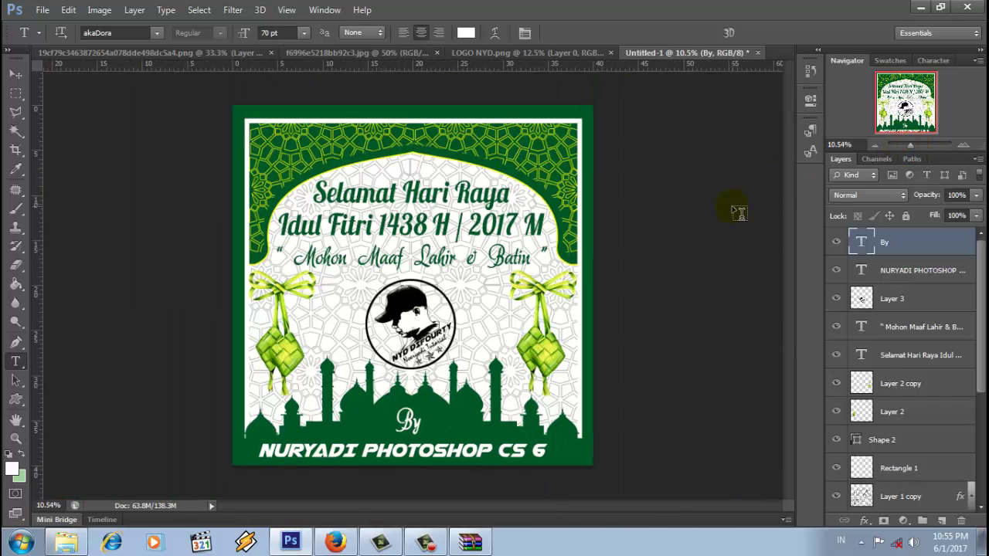